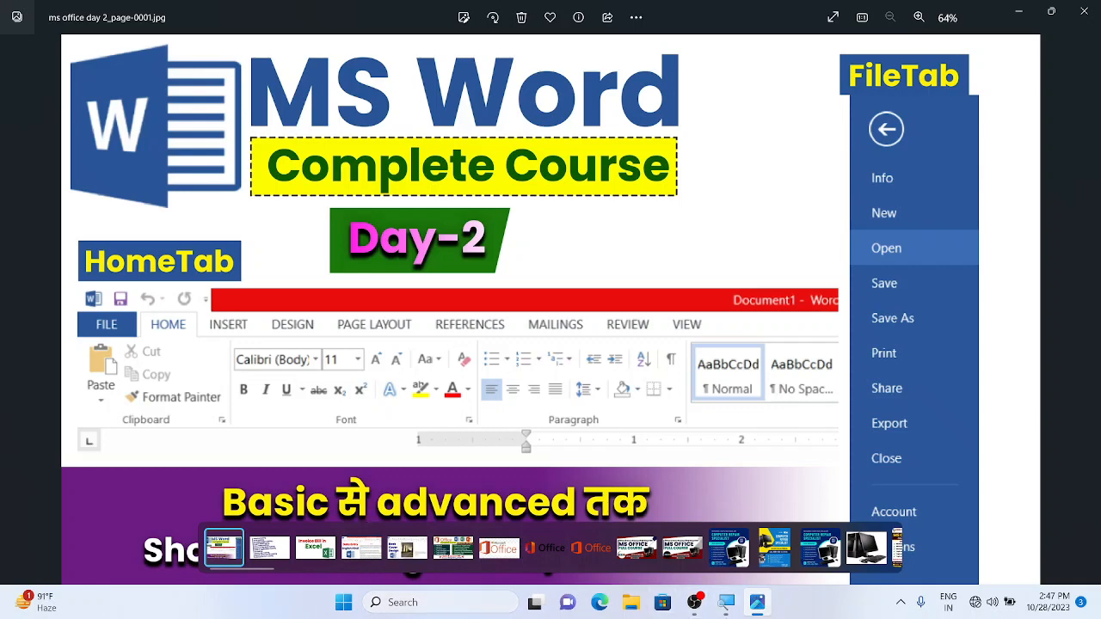
Search Windows for "ms word" and launch Word 2013
{"action": "left_click", "coordinate": [405, 602]}
{"action": "type", "text": "ms"}
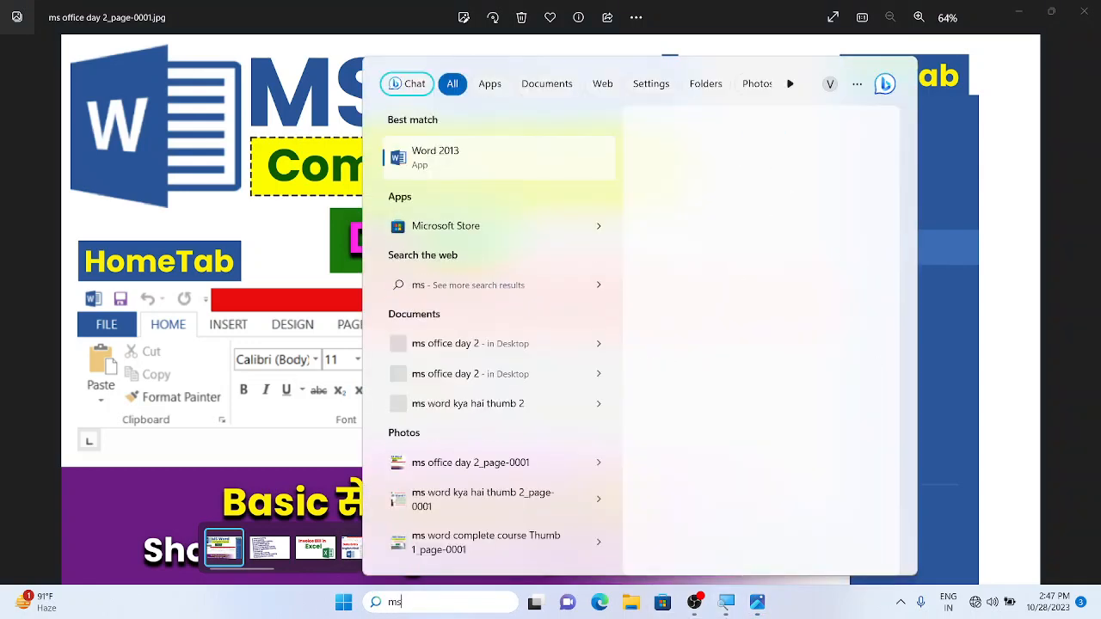
{"action": "type", "text": " word"}
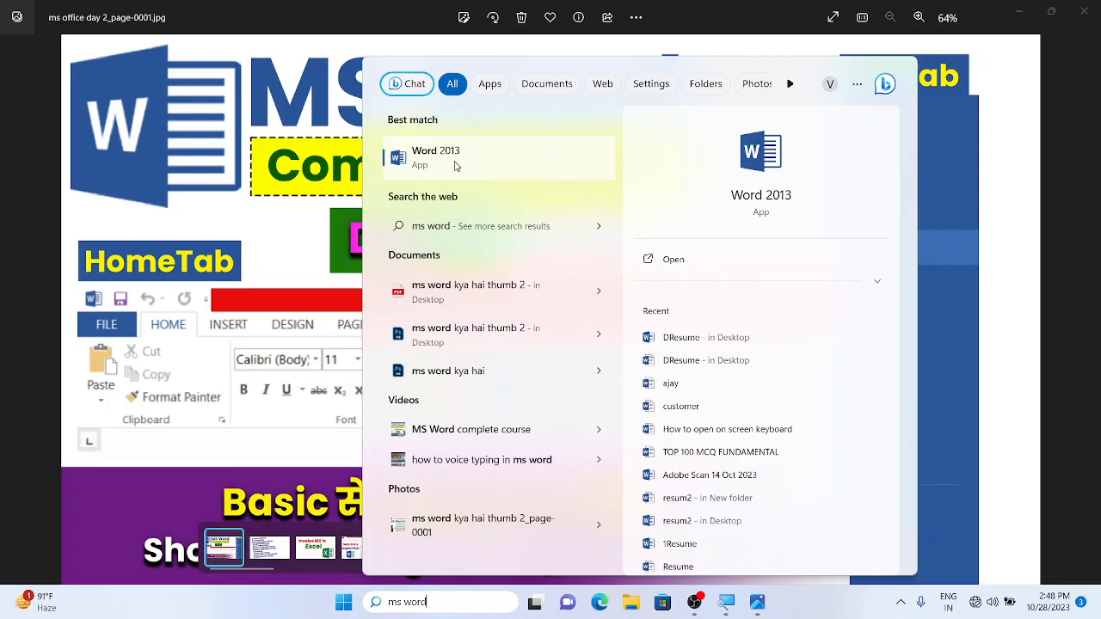
{"action": "left_click", "coordinate": [456, 166]}
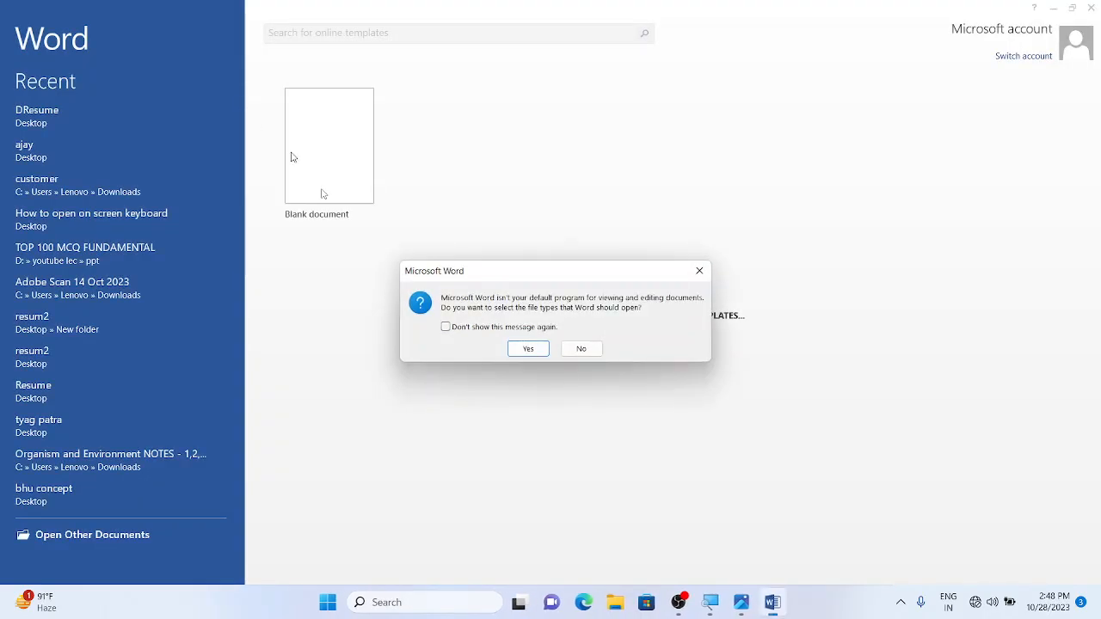
Decline the default-program prompt, close the activation wizard, and create a blank document
{"action": "left_click", "coordinate": [581, 348]}
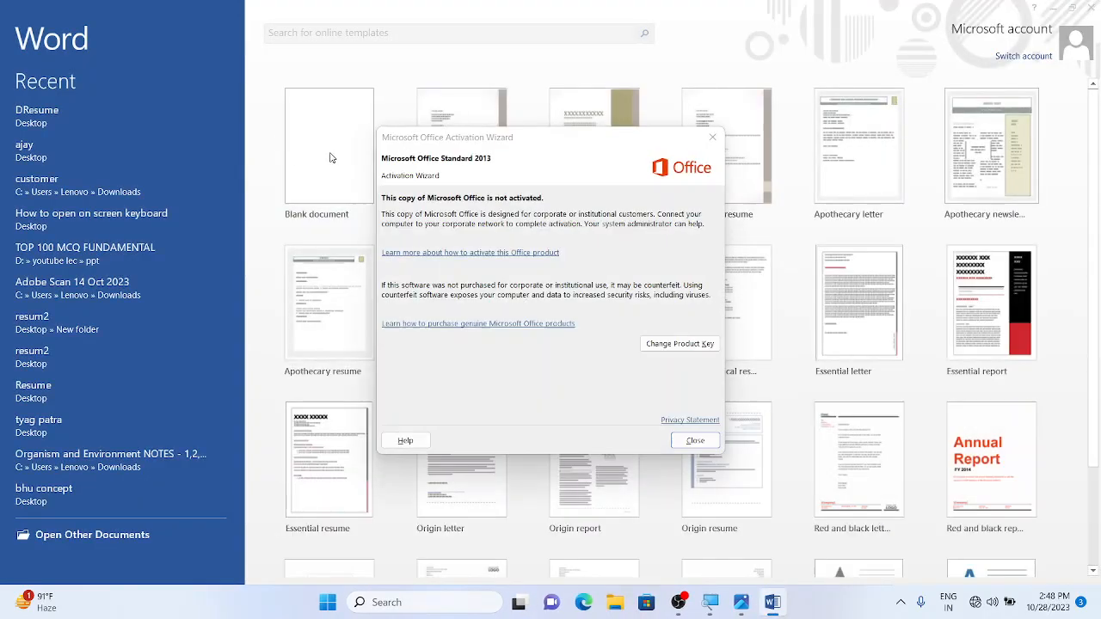
{"action": "left_click", "coordinate": [696, 443]}
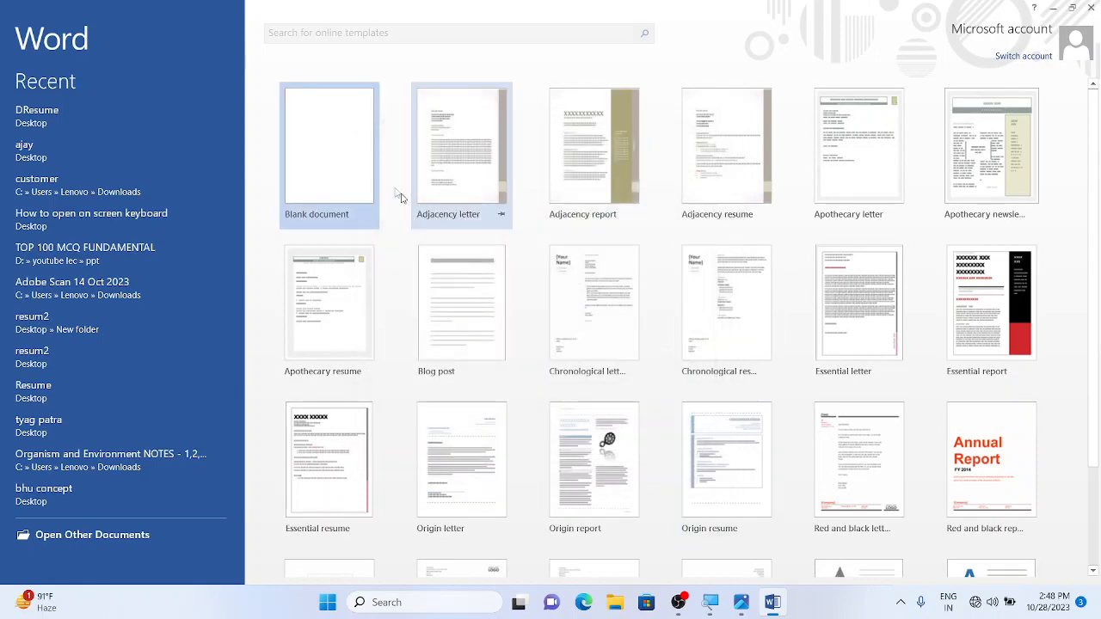
{"action": "left_click", "coordinate": [375, 191]}
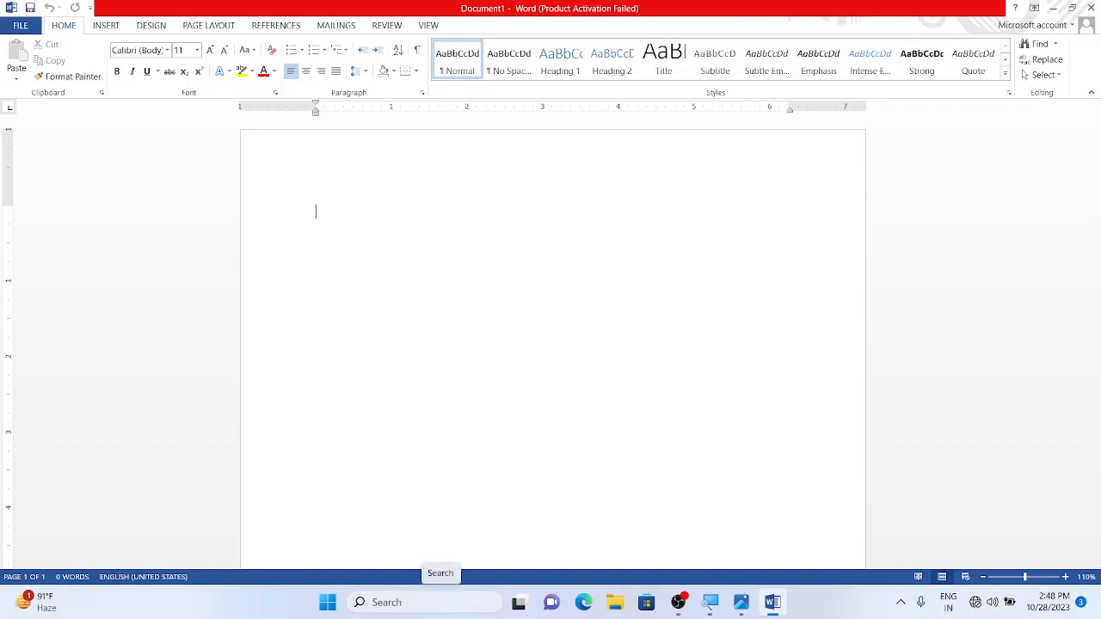
Switch to Magnifier, try enlarging the screen up to 300%, and set the magnification back to 100%
{"action": "left_click", "coordinate": [433, 602]}
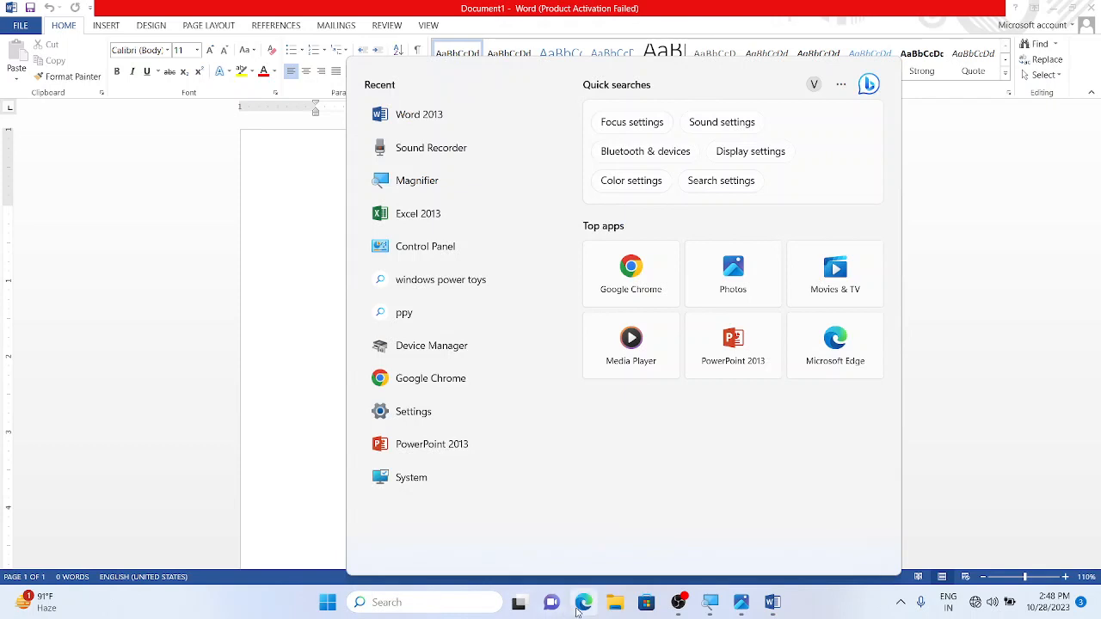
{"action": "left_click", "coordinate": [815, 612]}
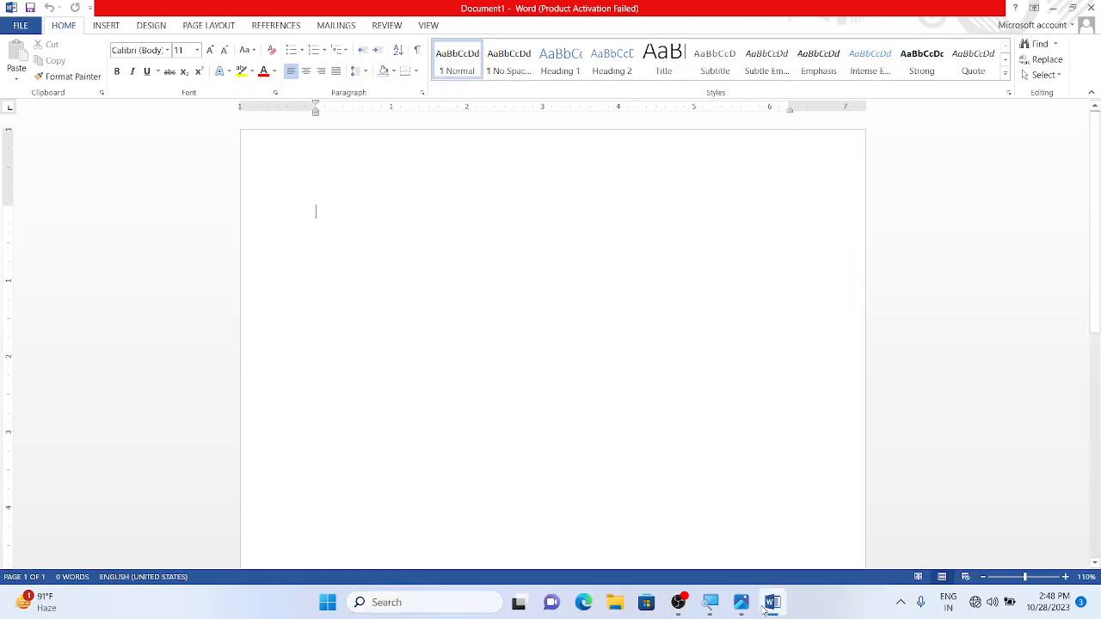
{"action": "left_click", "coordinate": [709, 604]}
{"action": "left_click", "coordinate": [527, 335]}
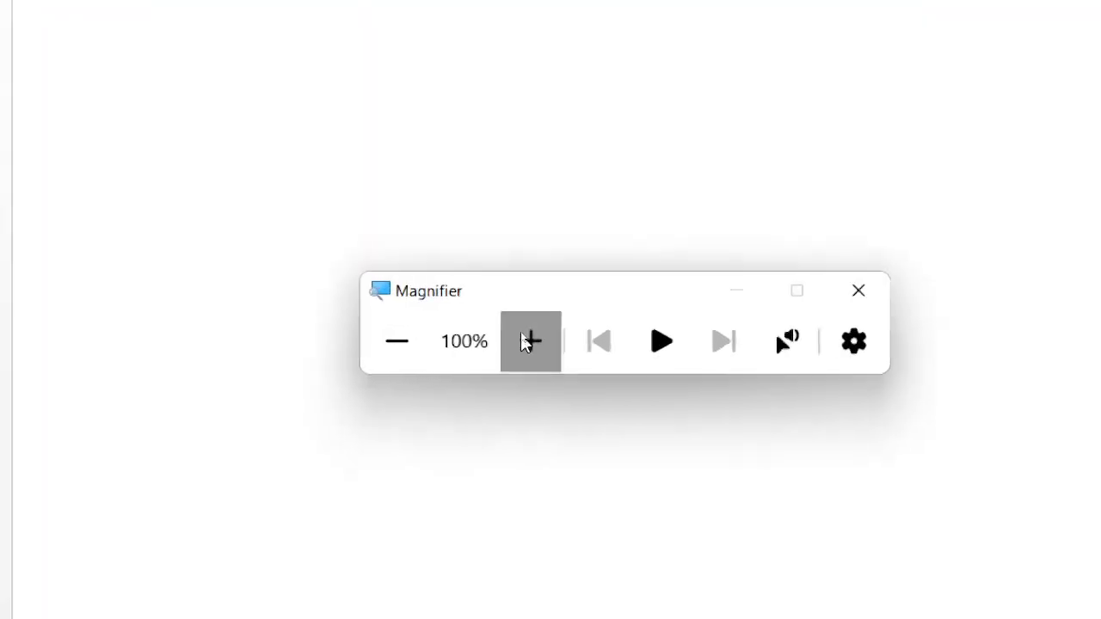
{"action": "left_click", "coordinate": [526, 335]}
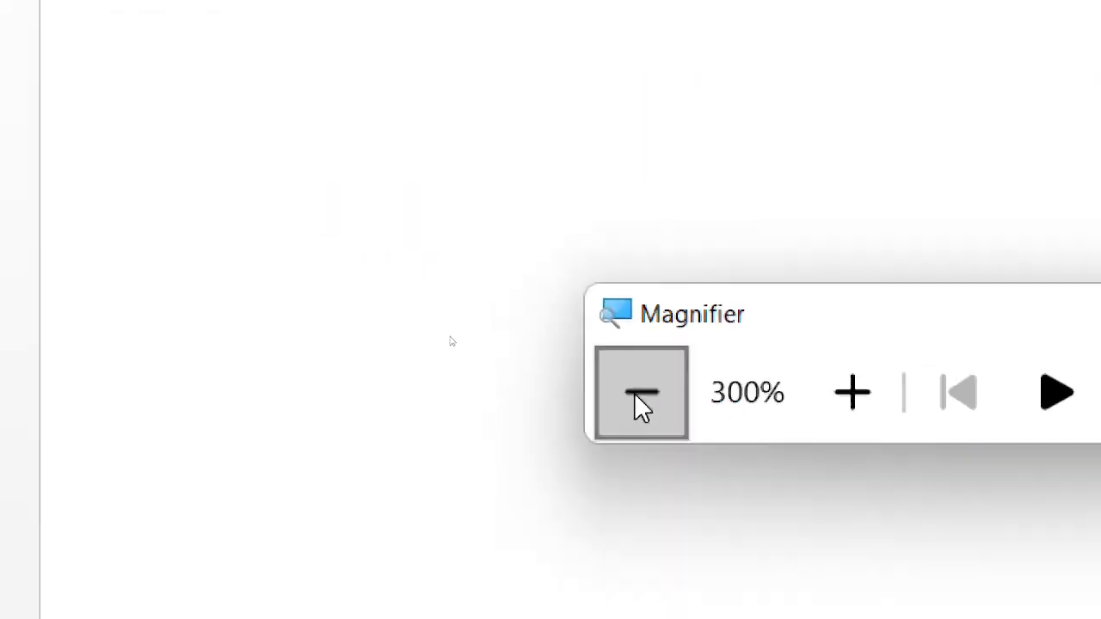
{"action": "left_click", "coordinate": [451, 338]}
{"action": "left_click", "coordinate": [451, 337]}
{"action": "left_click", "coordinate": [526, 335]}
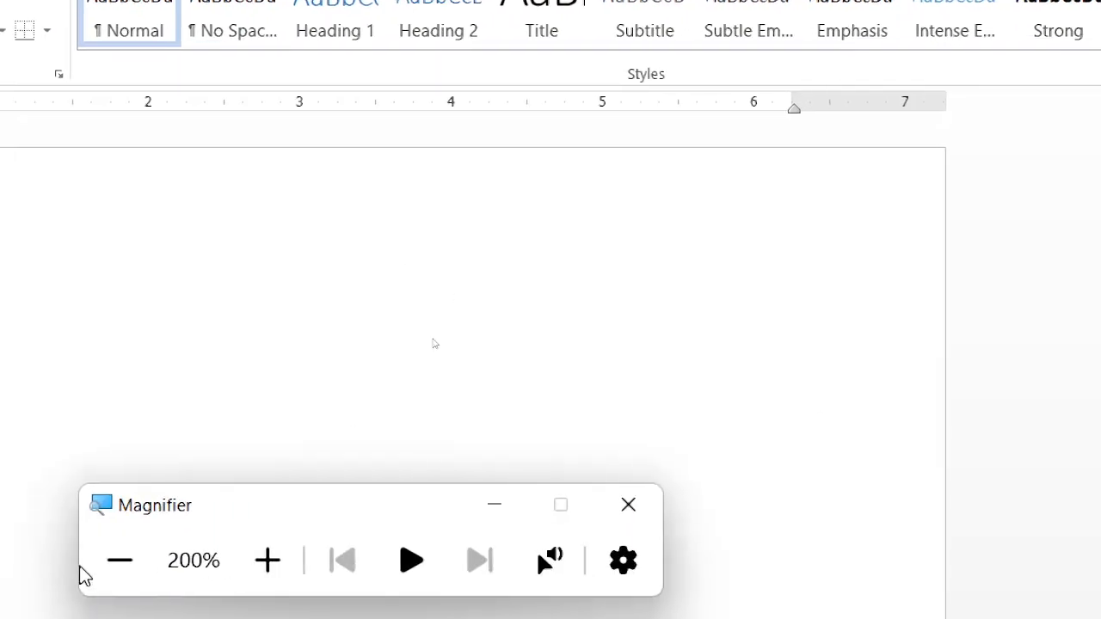
{"action": "left_click", "coordinate": [119, 561]}
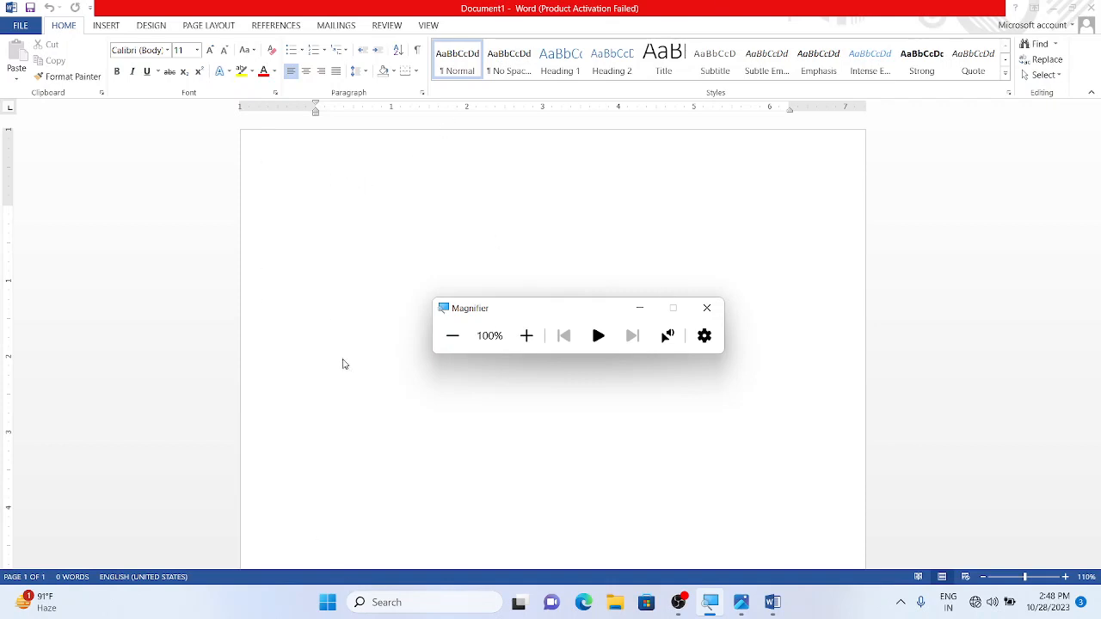
{"action": "left_click", "coordinate": [342, 250]}
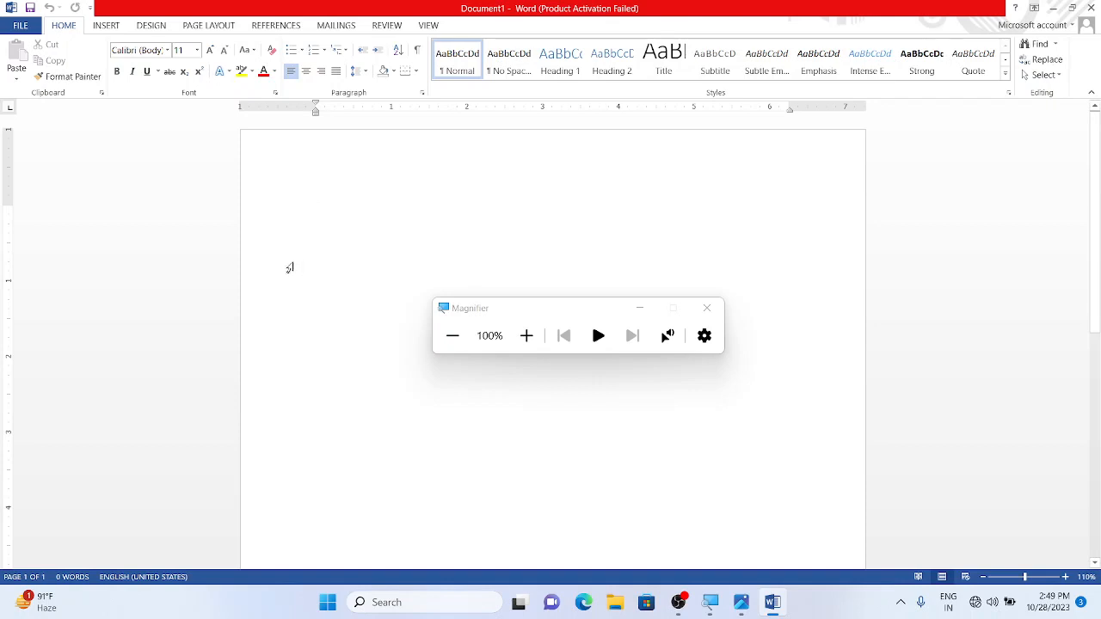
{"action": "left_click", "coordinate": [21, 26]}
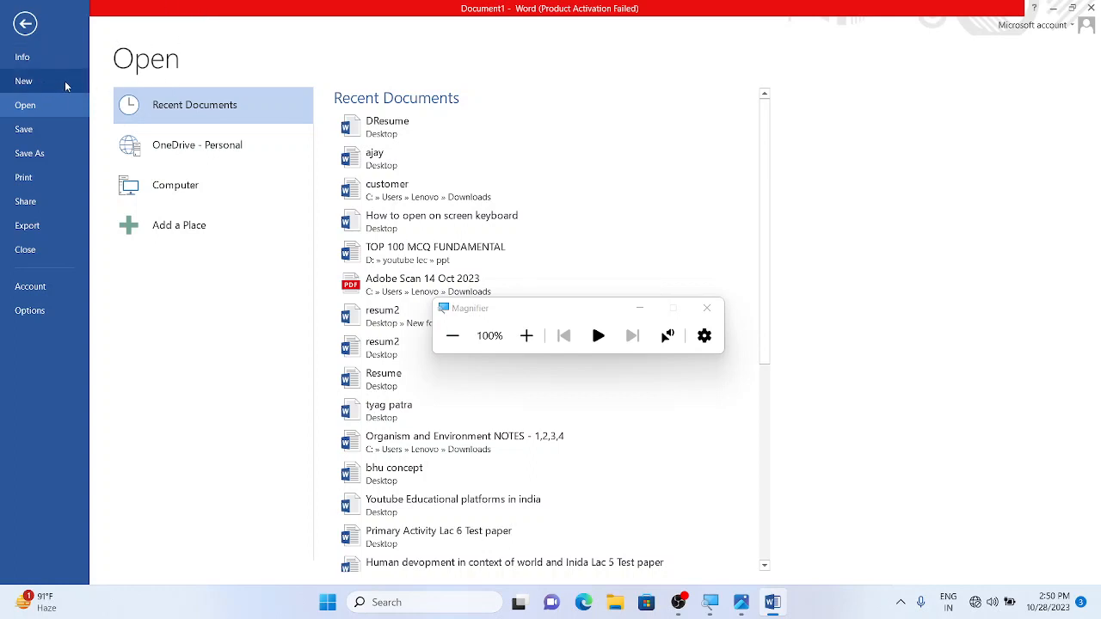
{"action": "left_click", "coordinate": [24, 26]}
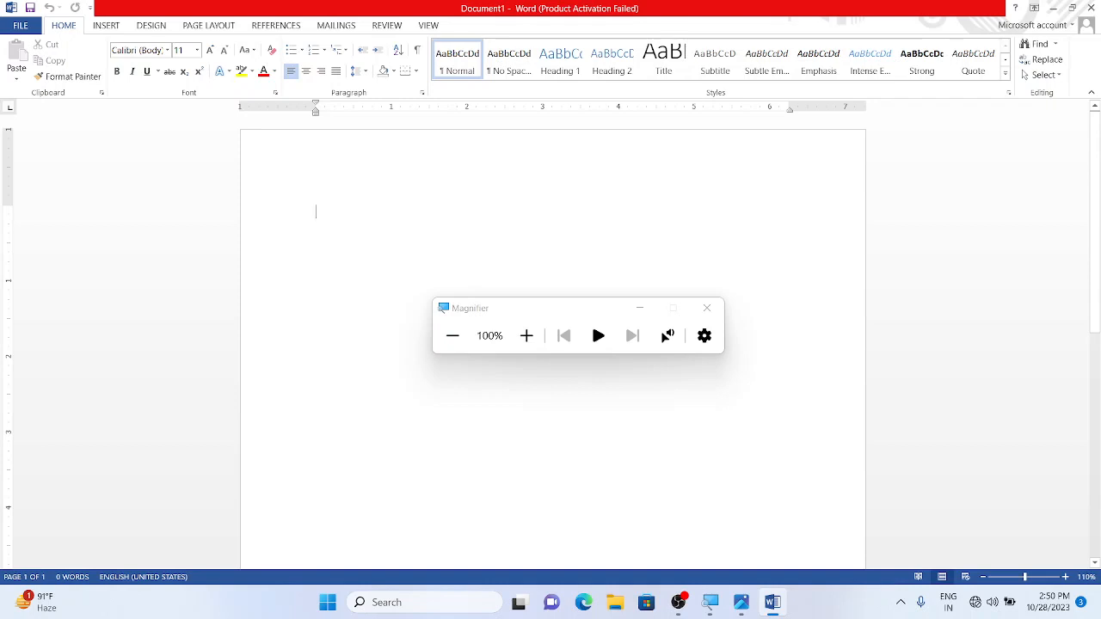
Enter the sample text "fbvcfdrtfghcdrtfgcvhdtfgcvfdtf" on the first line of the blank document
{"action": "type", "text": "fbvc"}
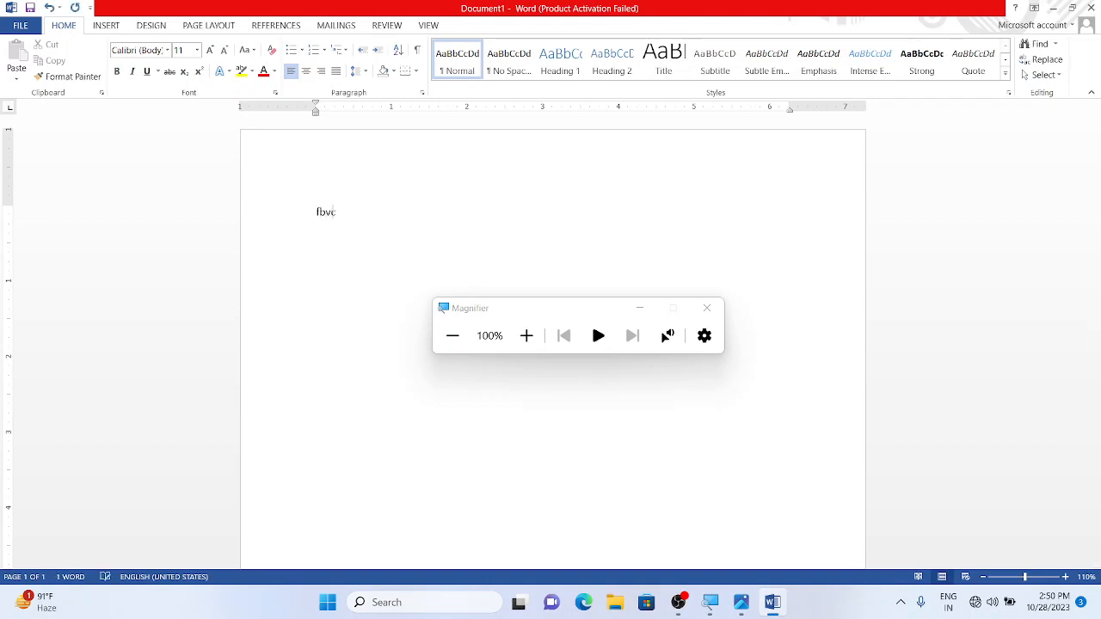
{"action": "type", "text": "fdrtfghcdrtfgcvhdtfgcvfdtf"}
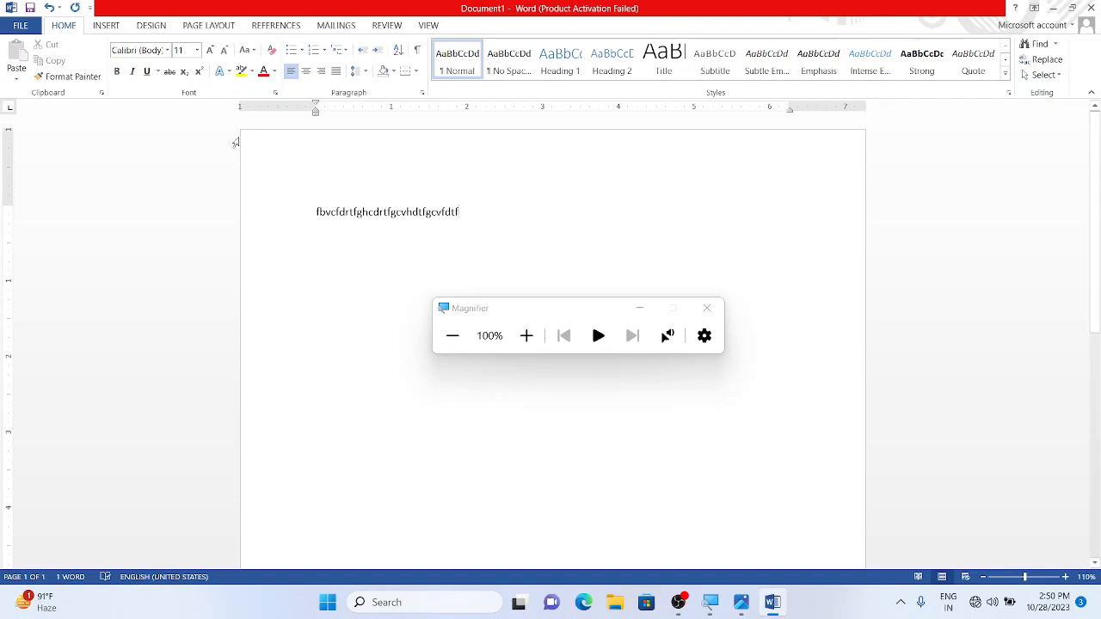
Create a second new document from the Blank document template
{"action": "left_click", "coordinate": [19, 25]}
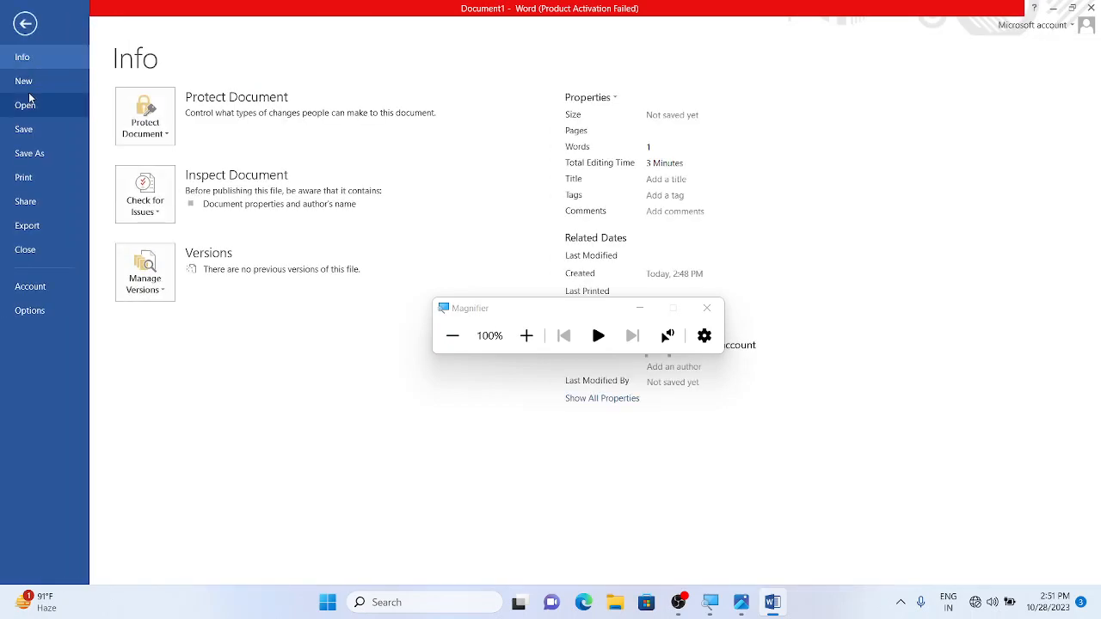
{"action": "left_click", "coordinate": [26, 83]}
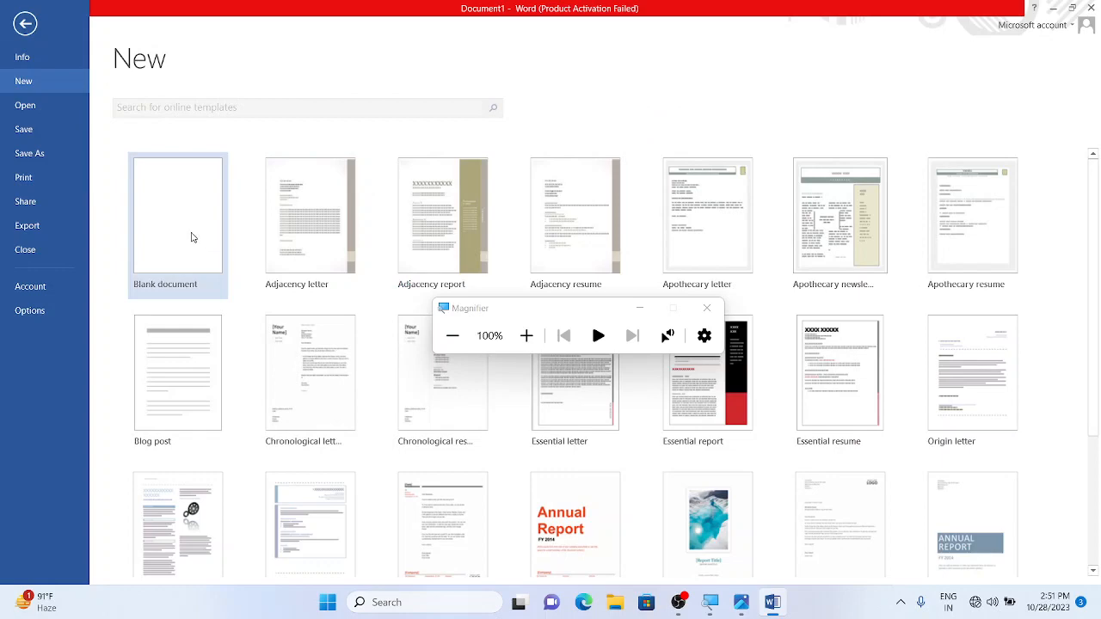
{"action": "left_click", "coordinate": [192, 237]}
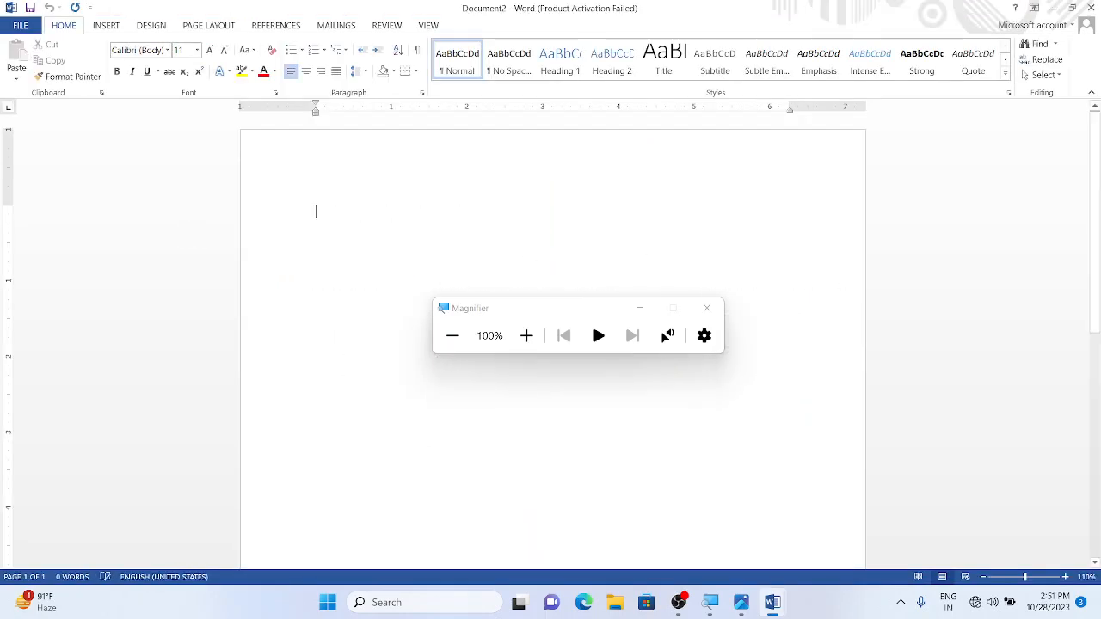
{"action": "left_click", "coordinate": [26, 25]}
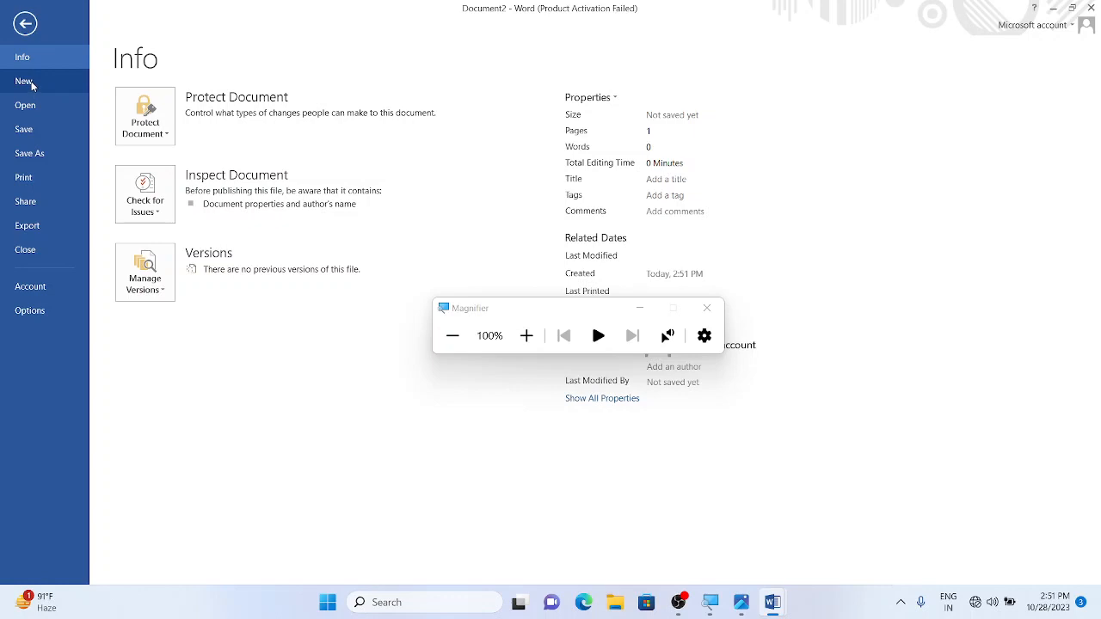
{"action": "left_click", "coordinate": [24, 31]}
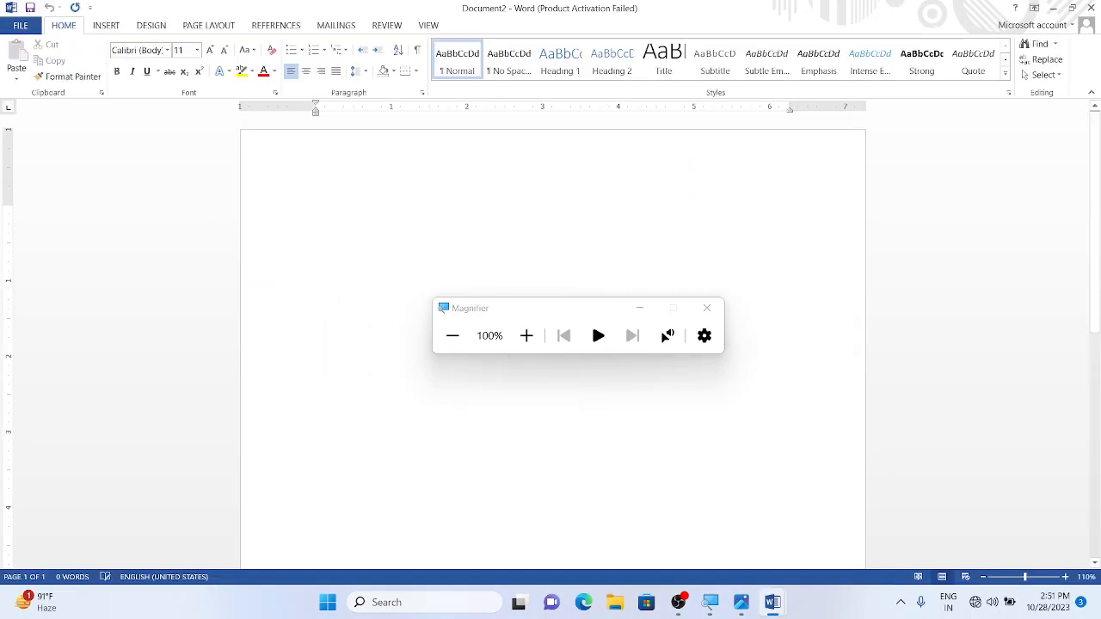
Write a line in the new document that starts with "My name is", followed by a first name and a row of dots
{"action": "type", "text": "My na"}
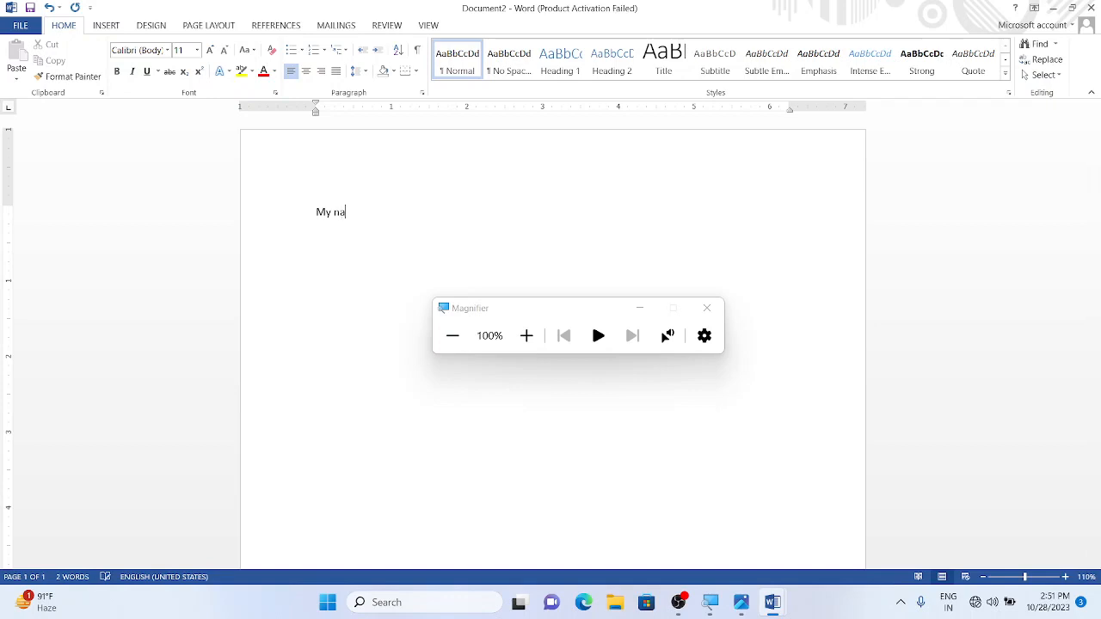
{"action": "type", "text": "me is ajay......."}
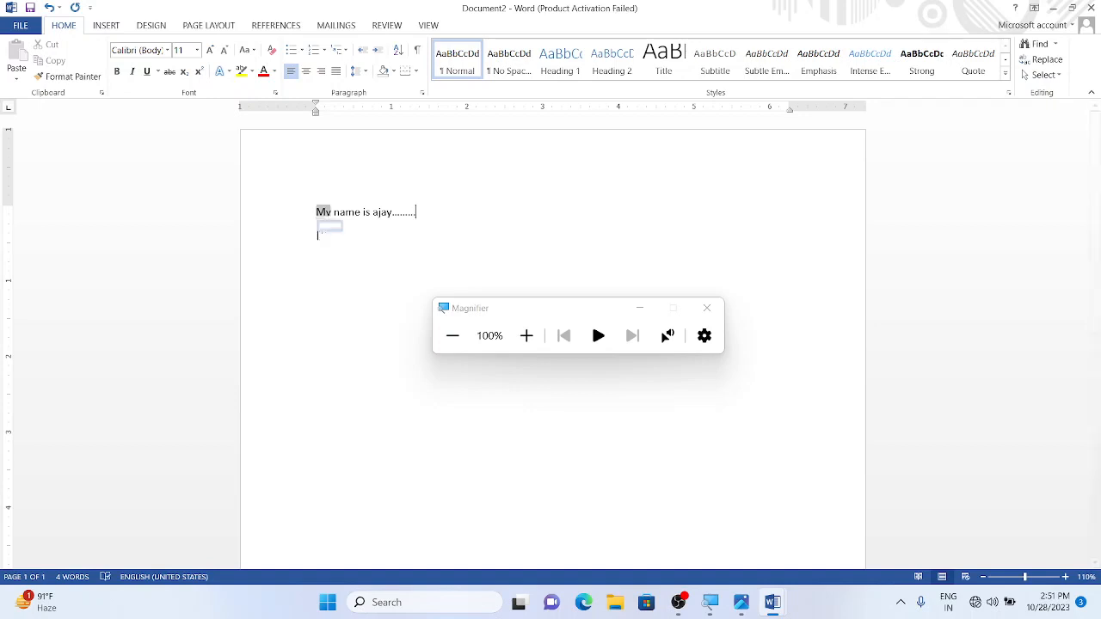
Save the new document on this computer's Desktop as a Word Document named ram
{"action": "left_click", "coordinate": [19, 25]}
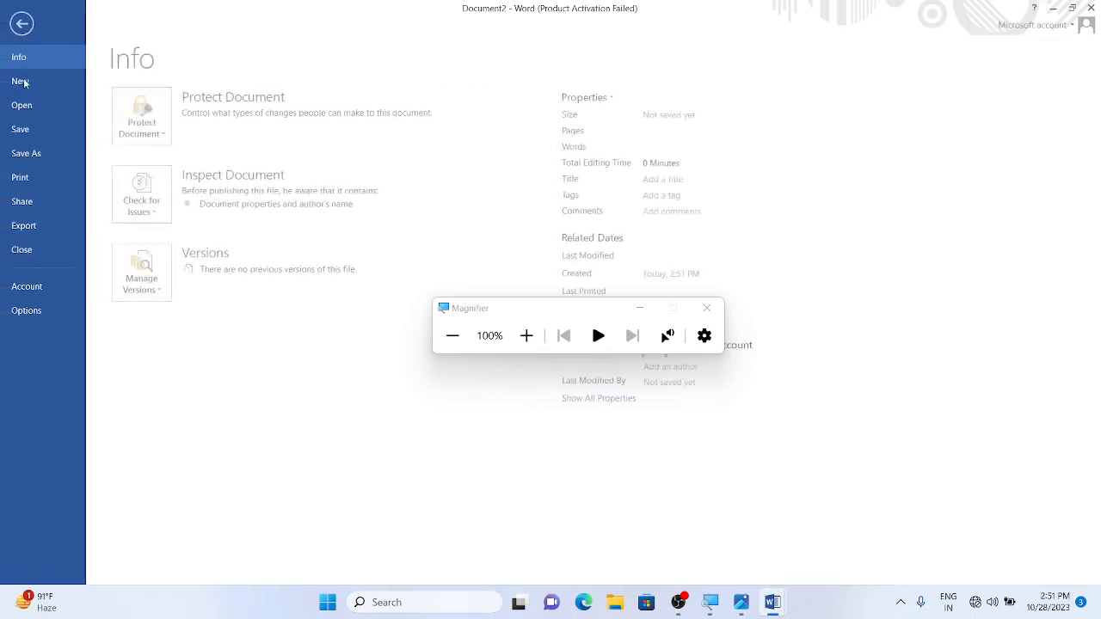
{"action": "left_click", "coordinate": [33, 136]}
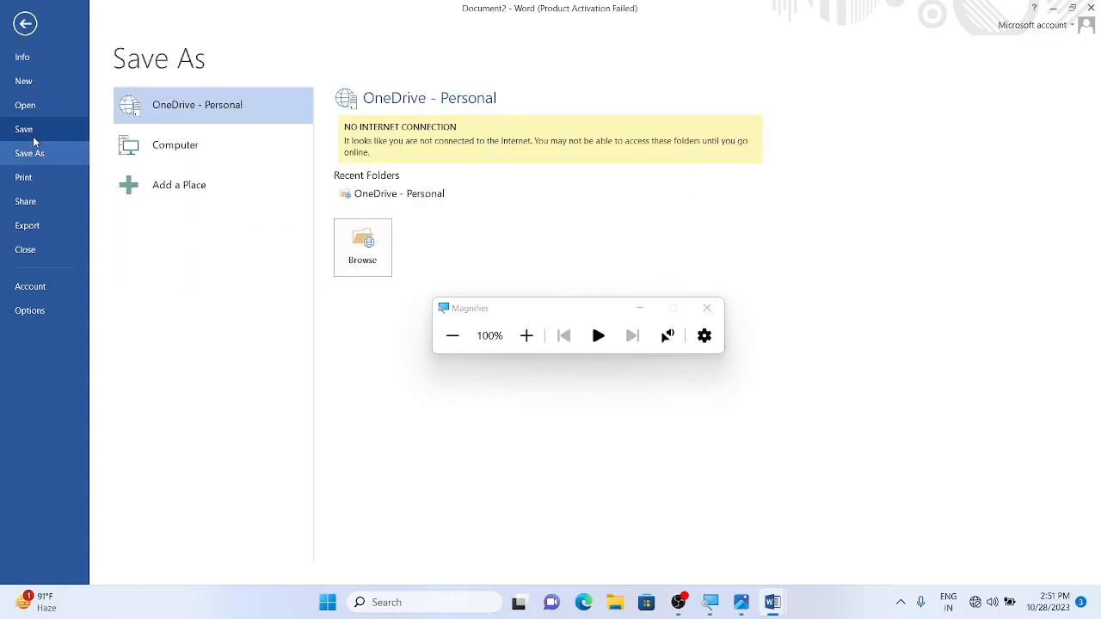
{"action": "left_click", "coordinate": [176, 161]}
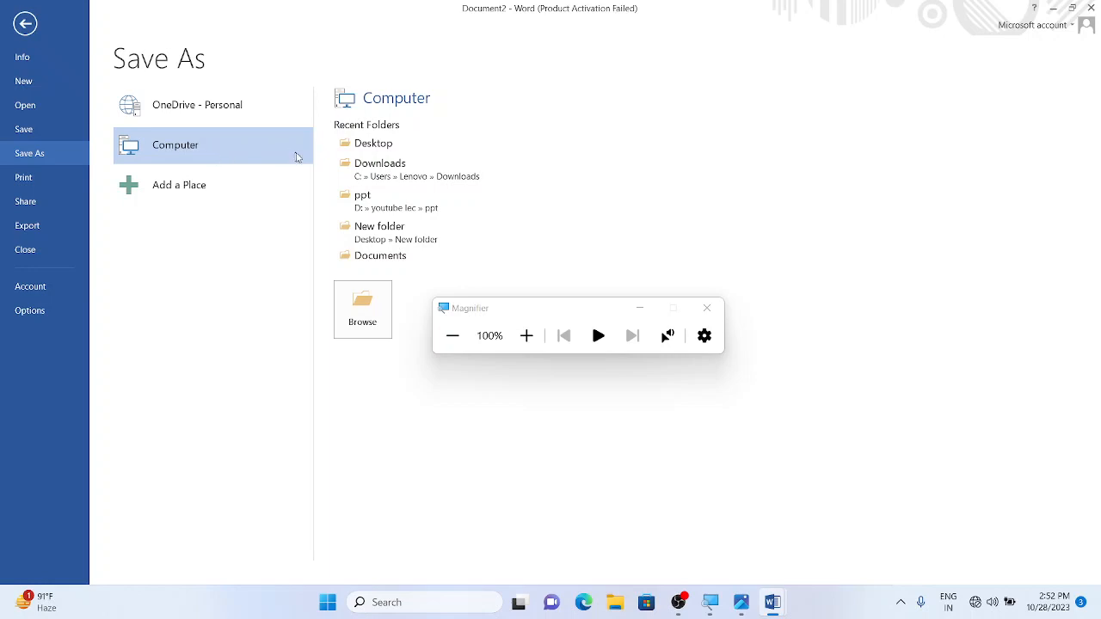
{"action": "left_click", "coordinate": [385, 151]}
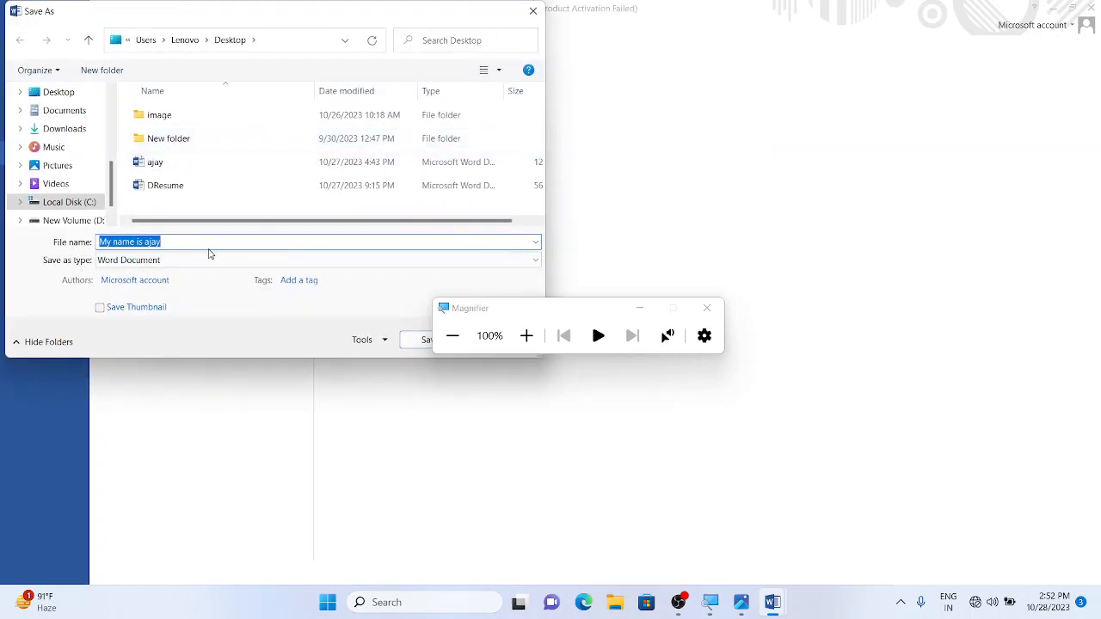
{"action": "key", "text": "BackSpace"}
{"action": "type", "text": "ram"}
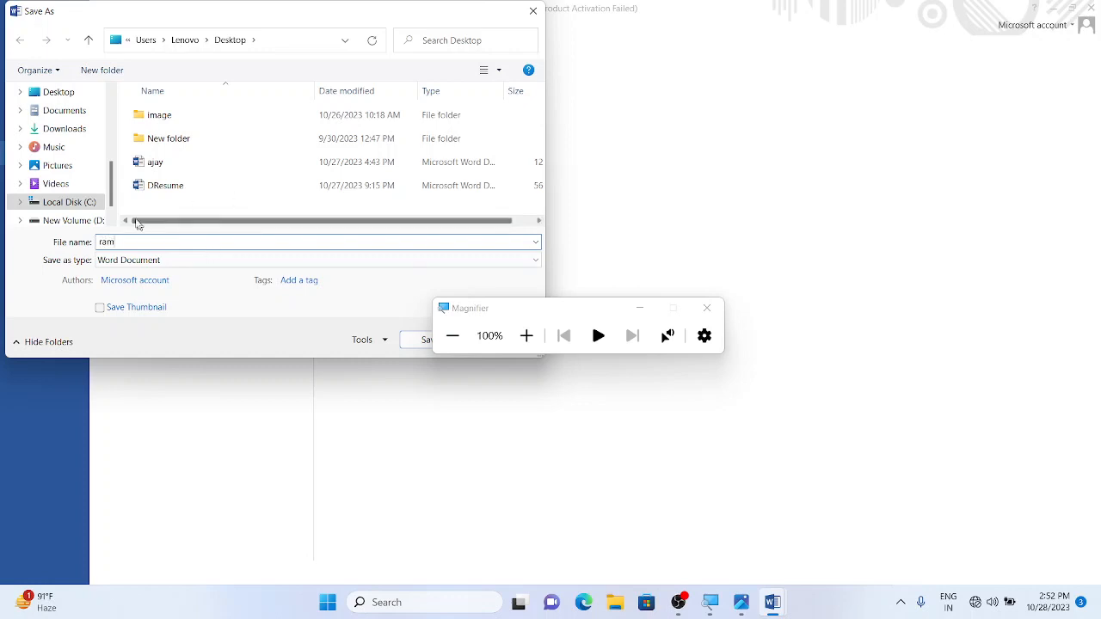
{"action": "left_click", "coordinate": [56, 92]}
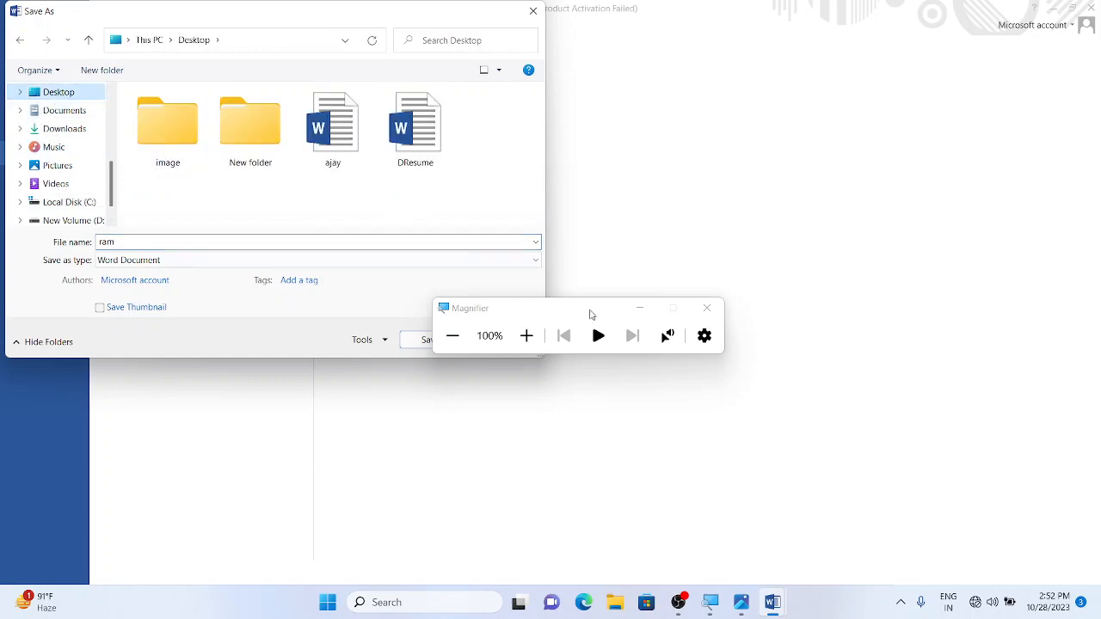
{"action": "left_click_drag", "start_coordinate": [590, 315], "coordinate": [611, 430]}
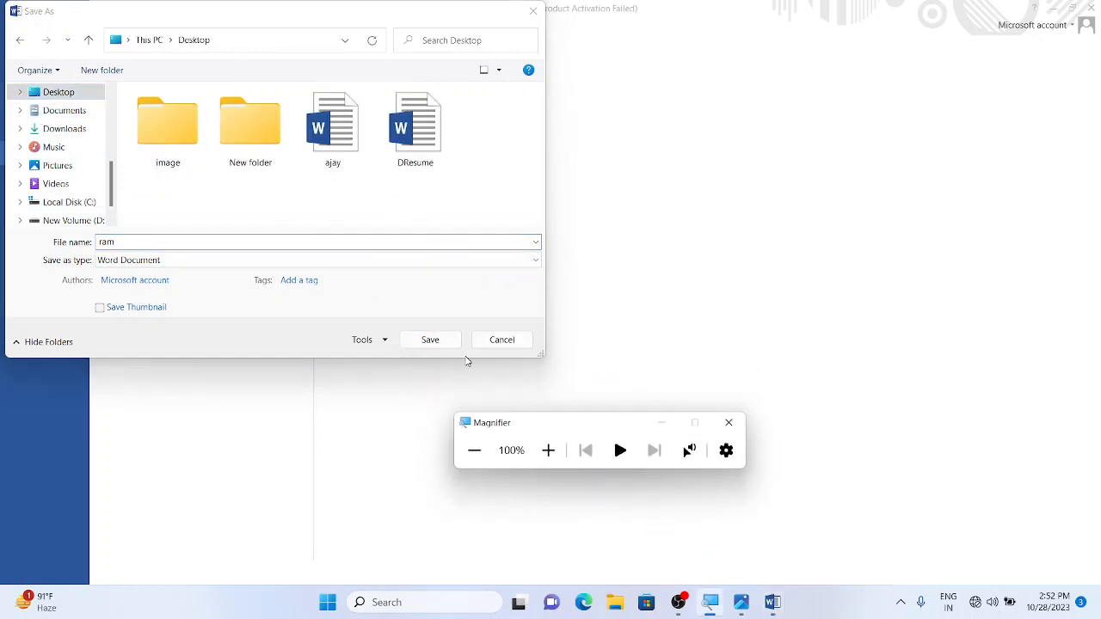
{"action": "left_click", "coordinate": [429, 340]}
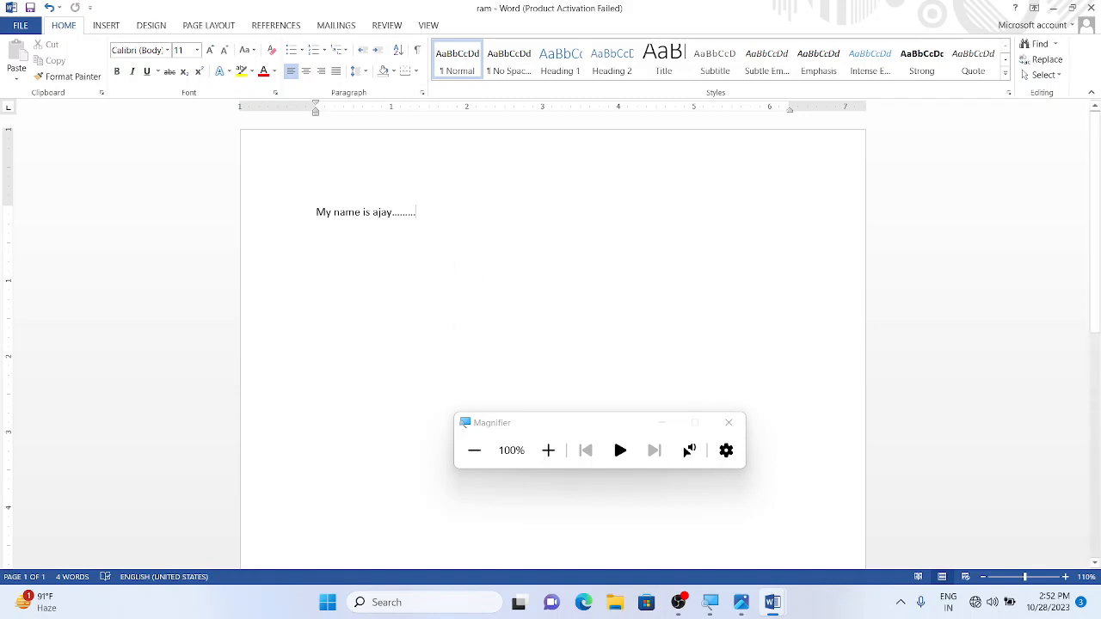
Minimize both document windows and the image viewer to show the desktop with the saved ram file
{"action": "left_click", "coordinate": [1055, 9]}
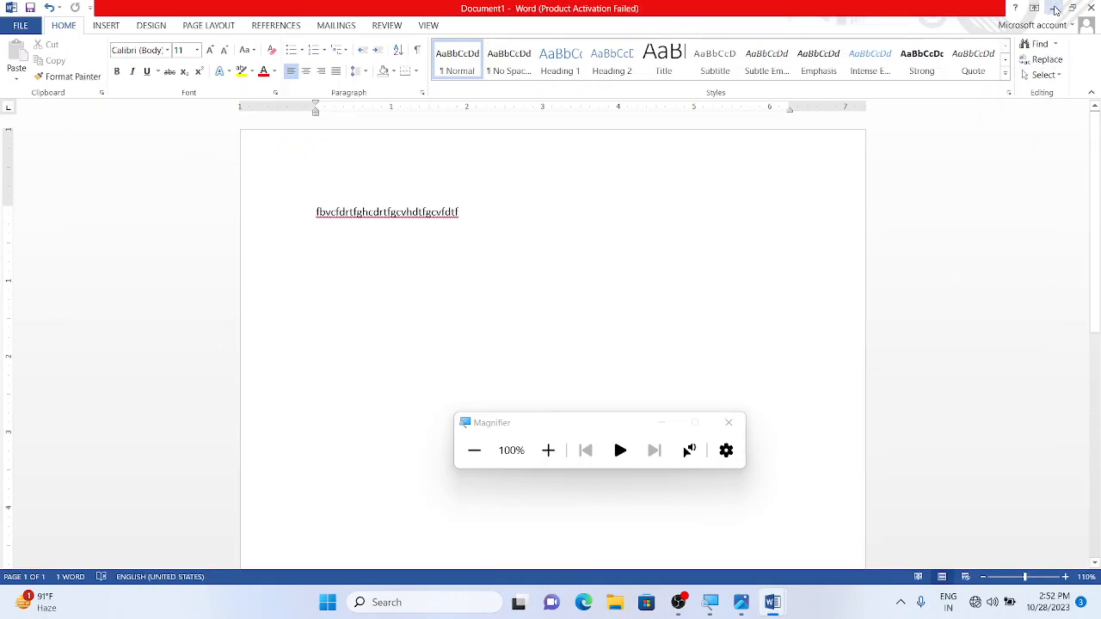
{"action": "left_click", "coordinate": [1054, 10]}
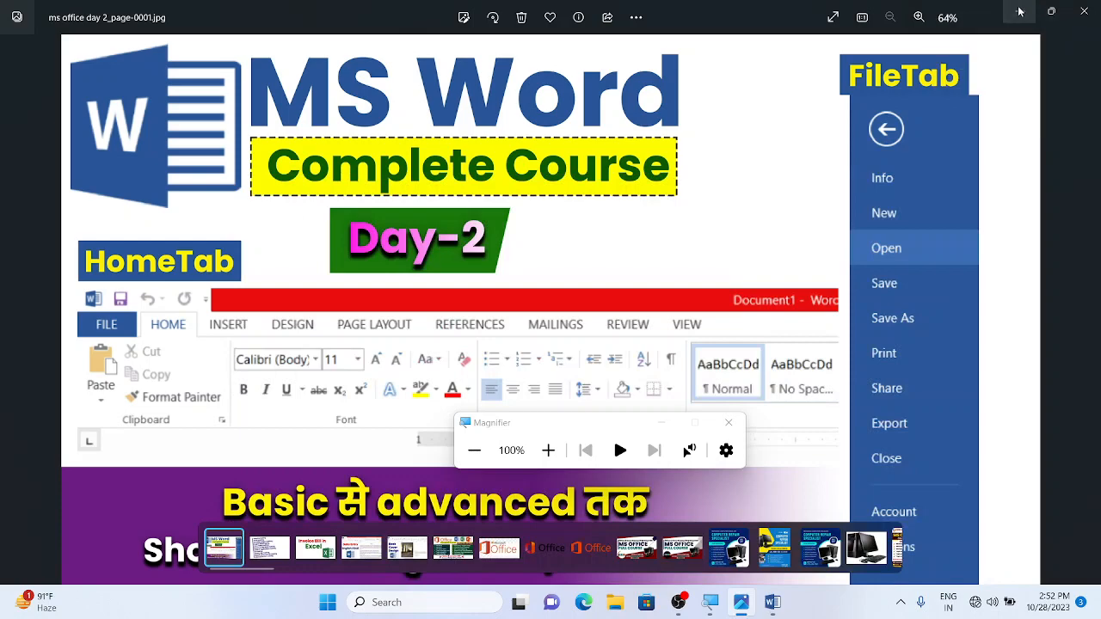
{"action": "left_click", "coordinate": [1017, 10]}
{"action": "left_click", "coordinate": [1018, 10]}
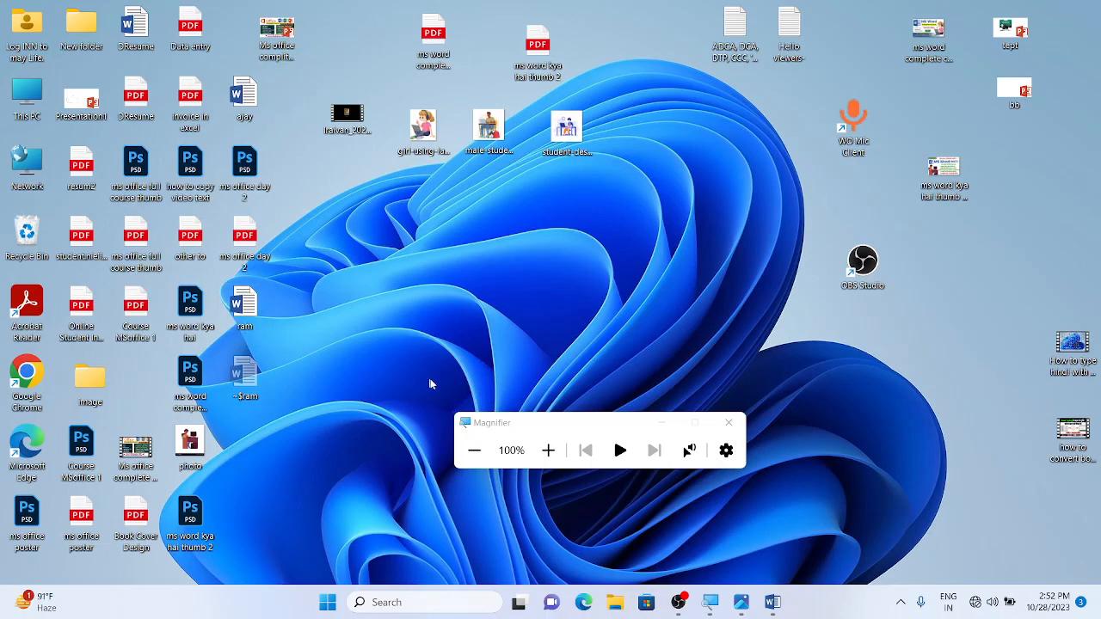
Switch back to Word by restoring the Document1 window, and bring the ram document to the front at normal screen magnification
{"action": "left_click", "coordinate": [548, 450]}
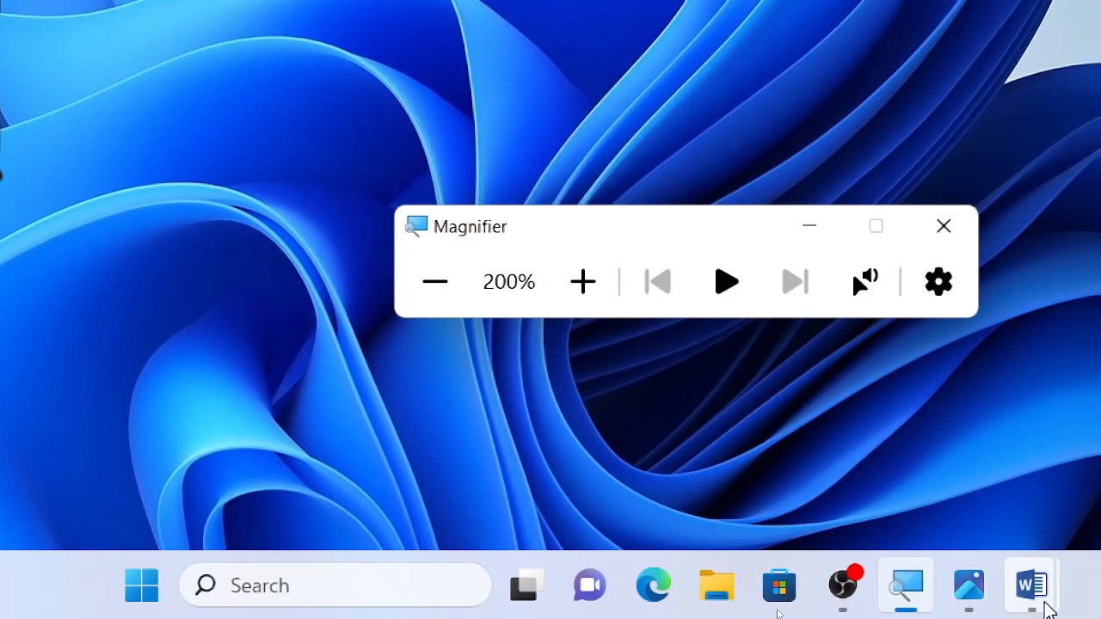
{"action": "mouse_move", "coordinate": [1043, 594]}
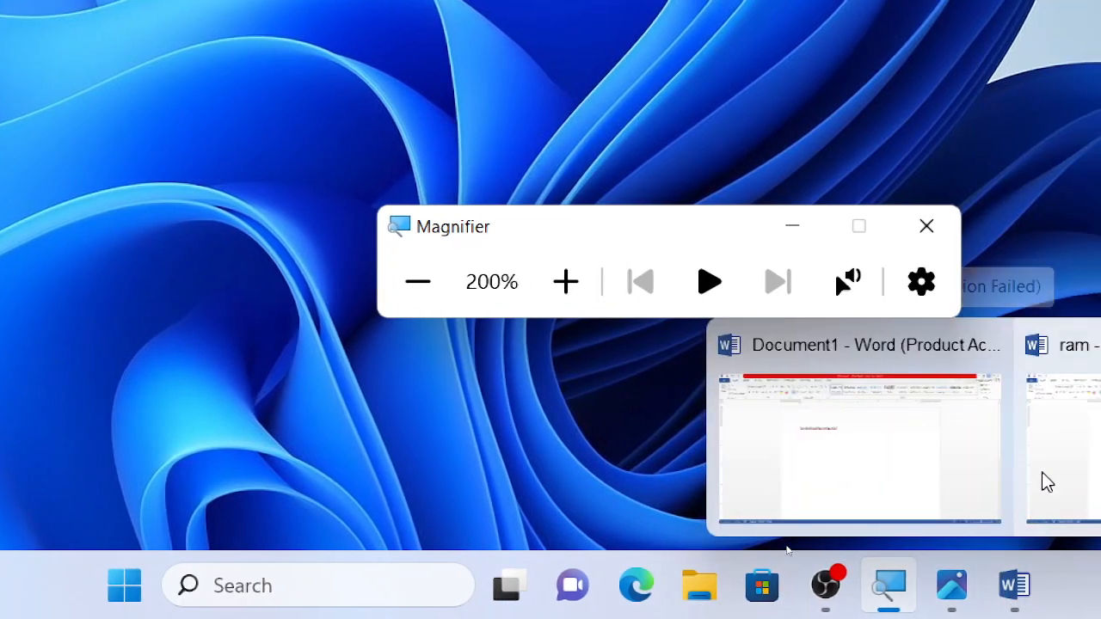
{"action": "left_click", "coordinate": [750, 425]}
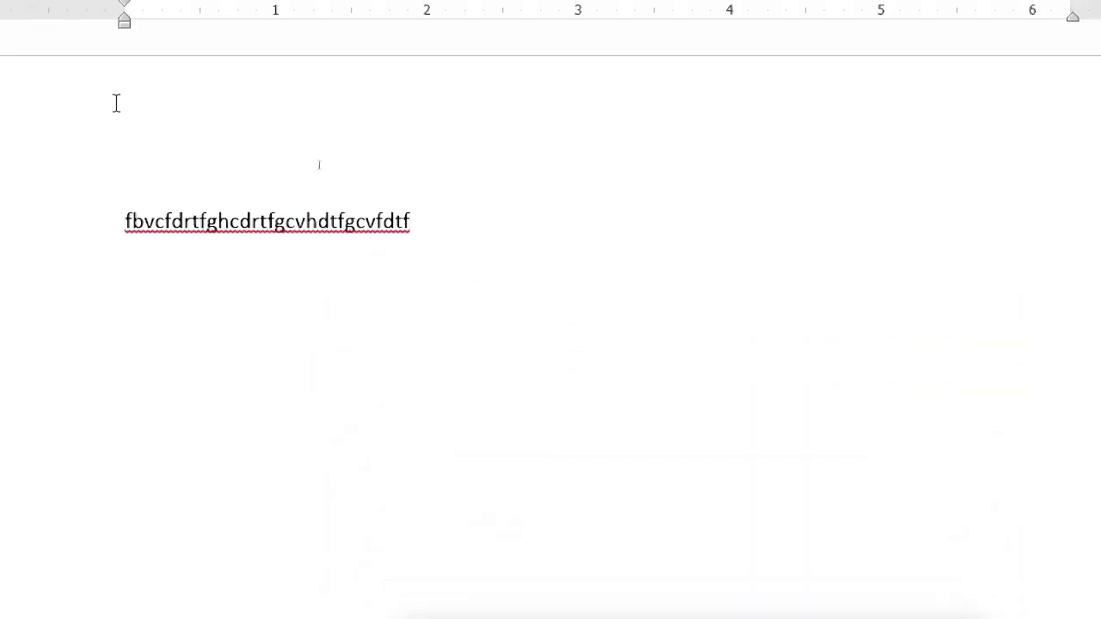
{"action": "mouse_move", "coordinate": [933, 585]}
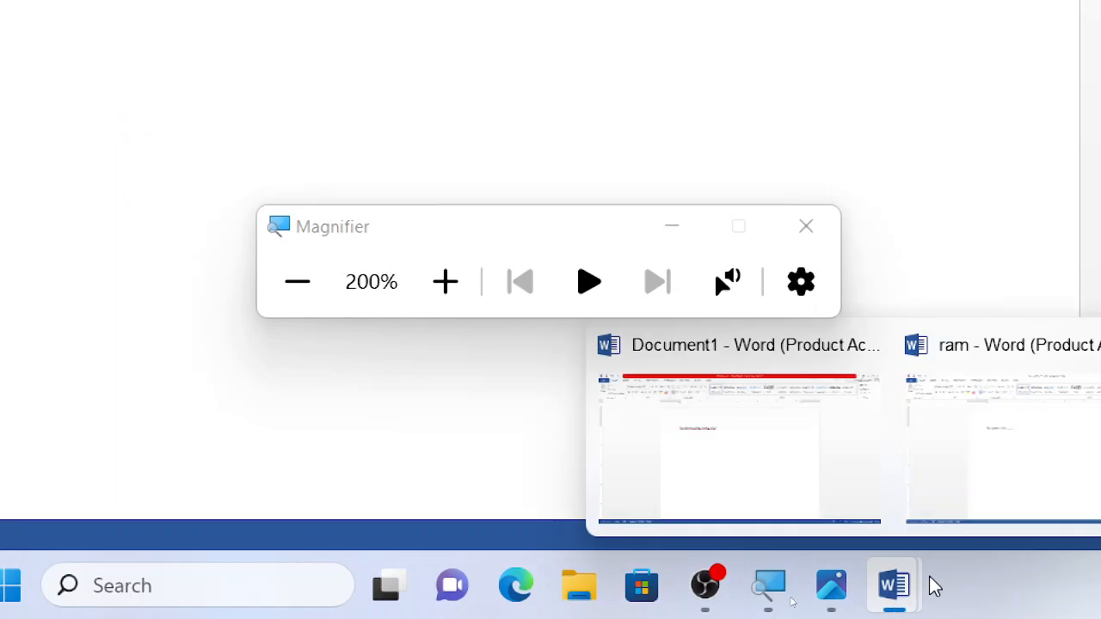
{"action": "left_click", "coordinate": [1003, 435]}
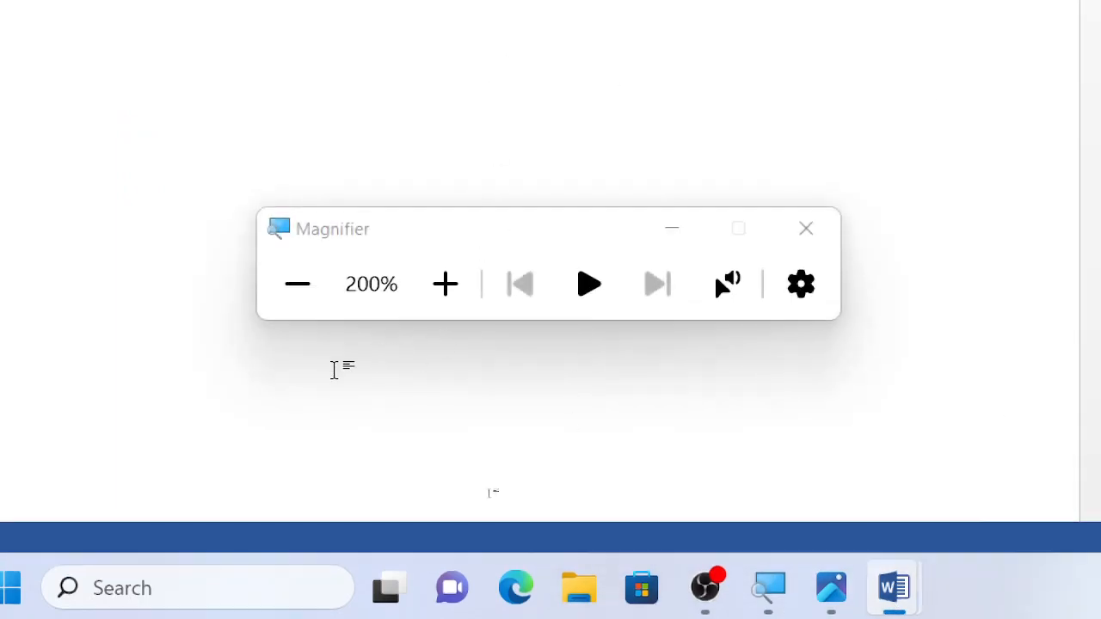
{"action": "left_click", "coordinate": [297, 281]}
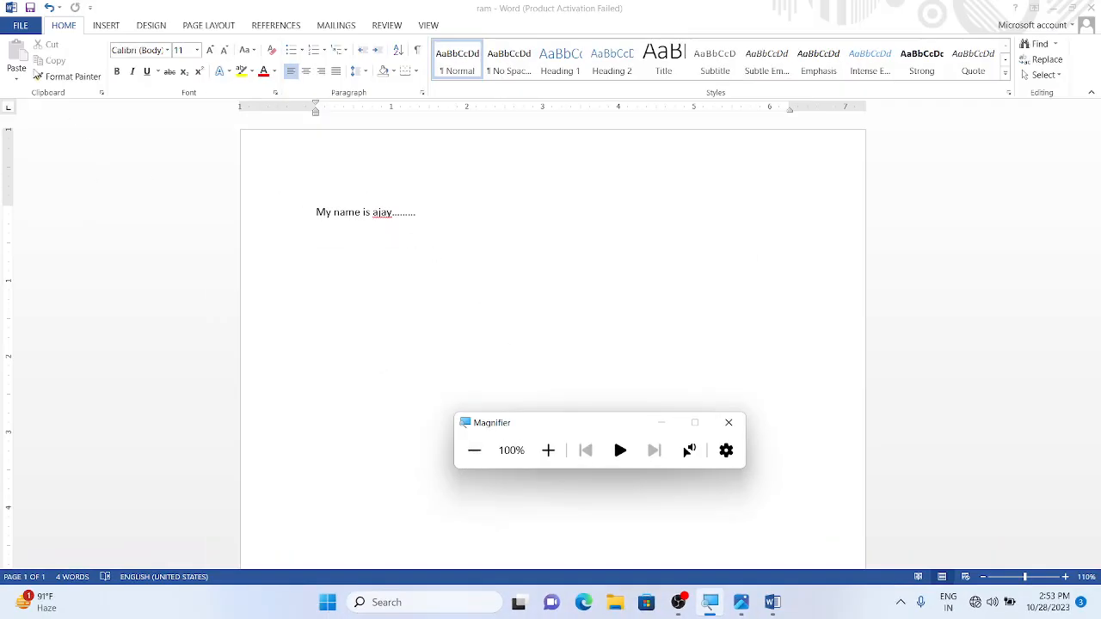
{"action": "left_click", "coordinate": [25, 26]}
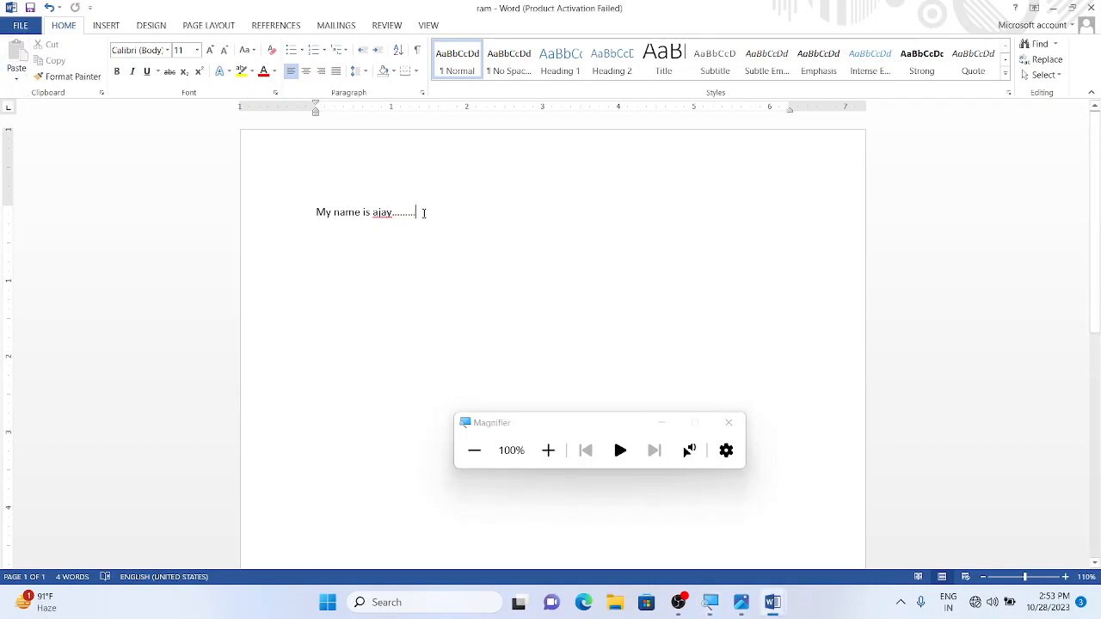
{"action": "left_click_drag", "start_coordinate": [417, 214], "coordinate": [316, 215]}
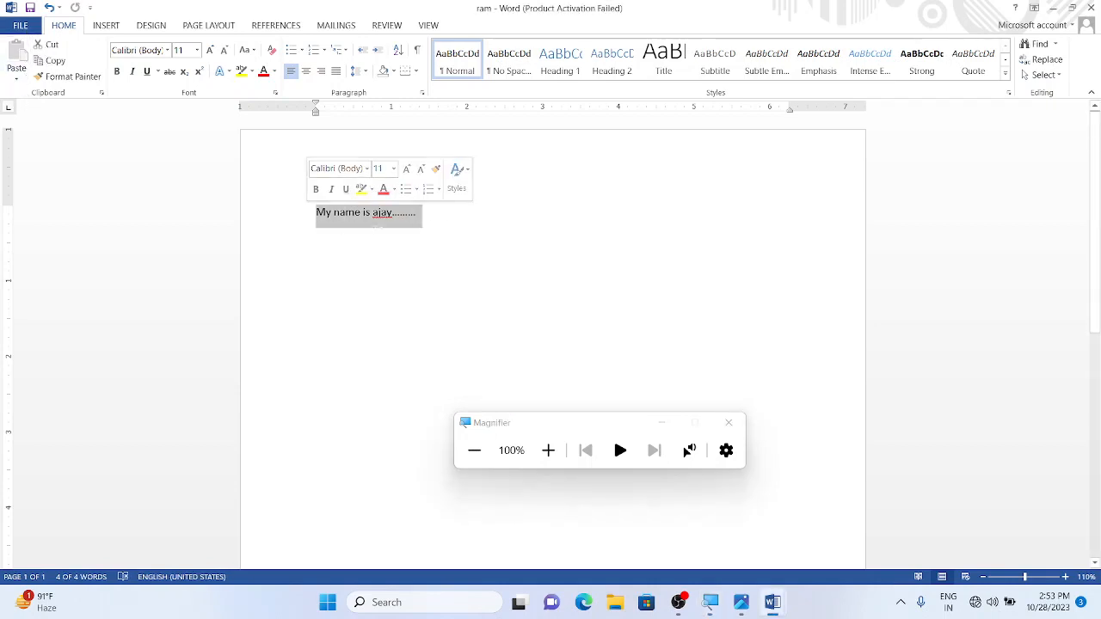
{"action": "left_click", "coordinate": [416, 212]}
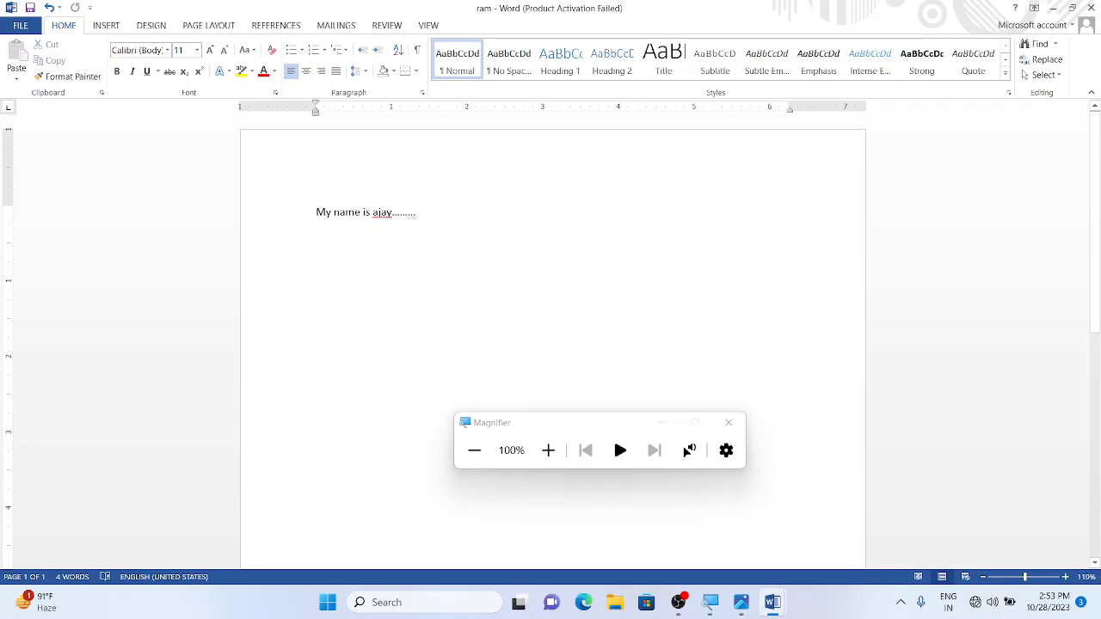
{"action": "left_click", "coordinate": [22, 26]}
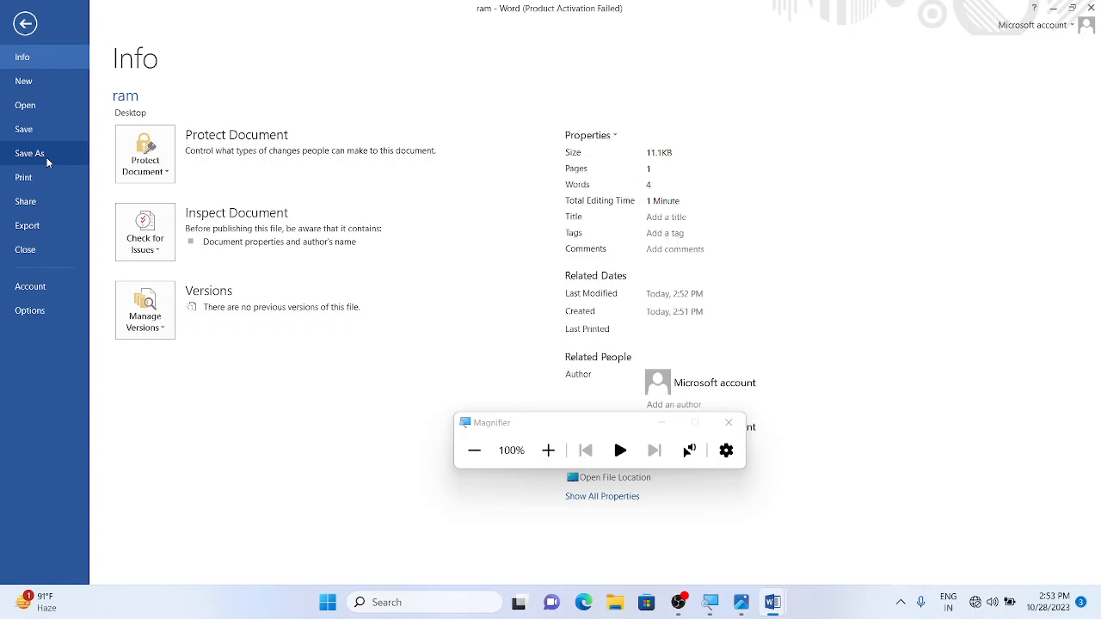
{"action": "left_click", "coordinate": [25, 23]}
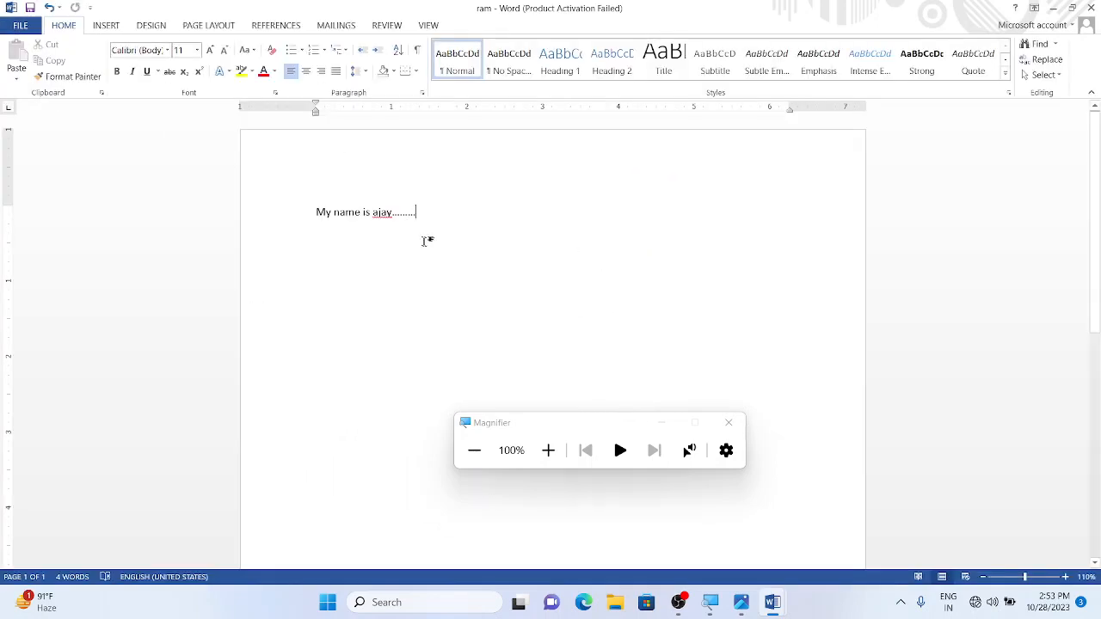
{"action": "left_click_drag", "start_coordinate": [416, 212], "coordinate": [316, 212]}
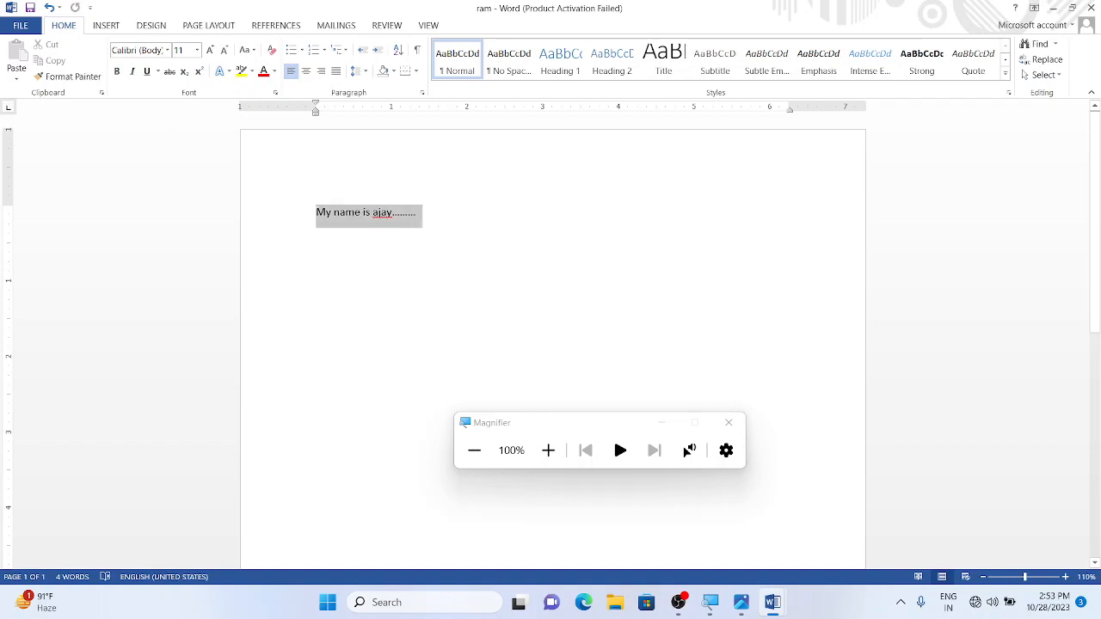
{"action": "left_click", "coordinate": [334, 212]}
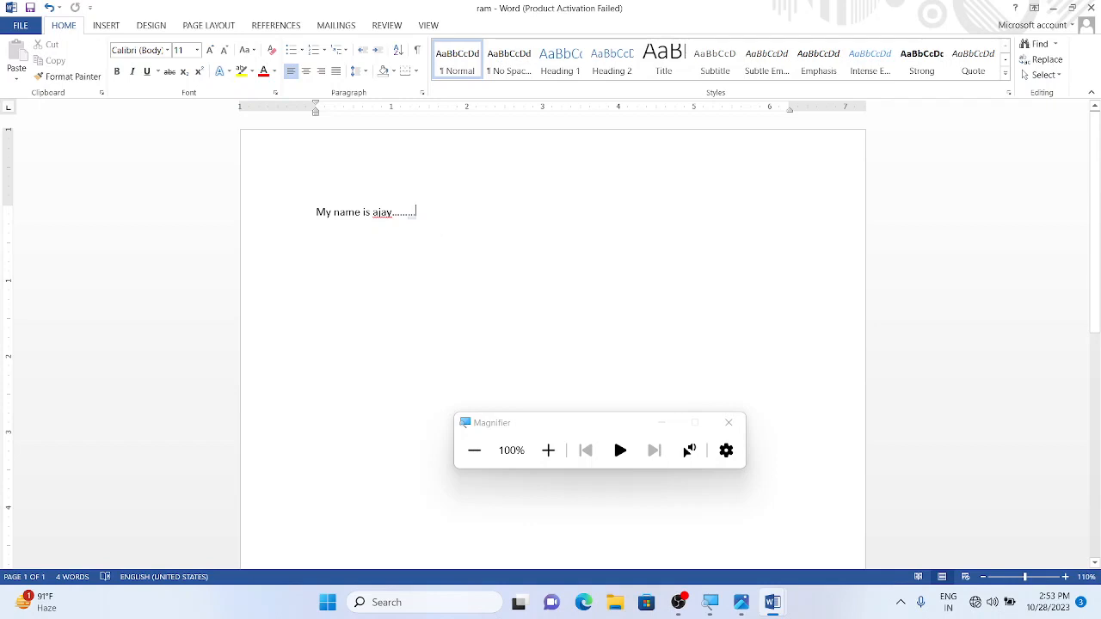
Add the line "I live in Varanasi" below the first line and save the change to the existing ram document
{"action": "key", "text": "Return"}
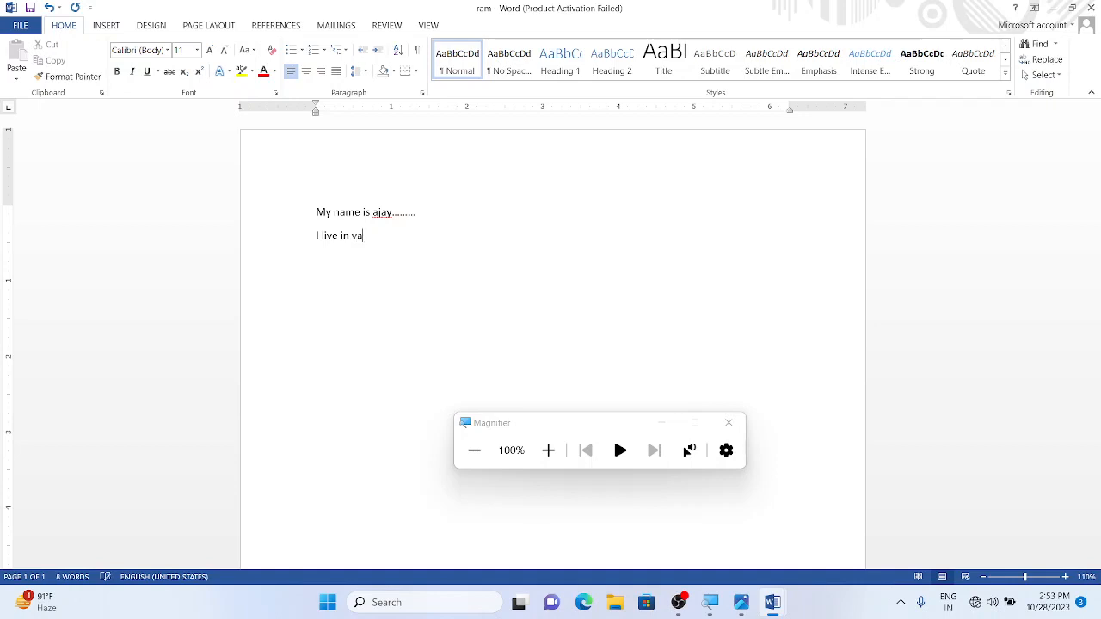
{"action": "type", "text": "i"}
{"action": "mouse_move", "coordinate": [398, 235]}
{"action": "left_mouse_down"}
{"action": "mouse_move", "coordinate": [291, 202]}
{"action": "mouse_move", "coordinate": [286, 215]}
{"action": "mouse_move", "coordinate": [318, 238]}
{"action": "mouse_move", "coordinate": [404, 238]}
{"action": "left_mouse_up"}
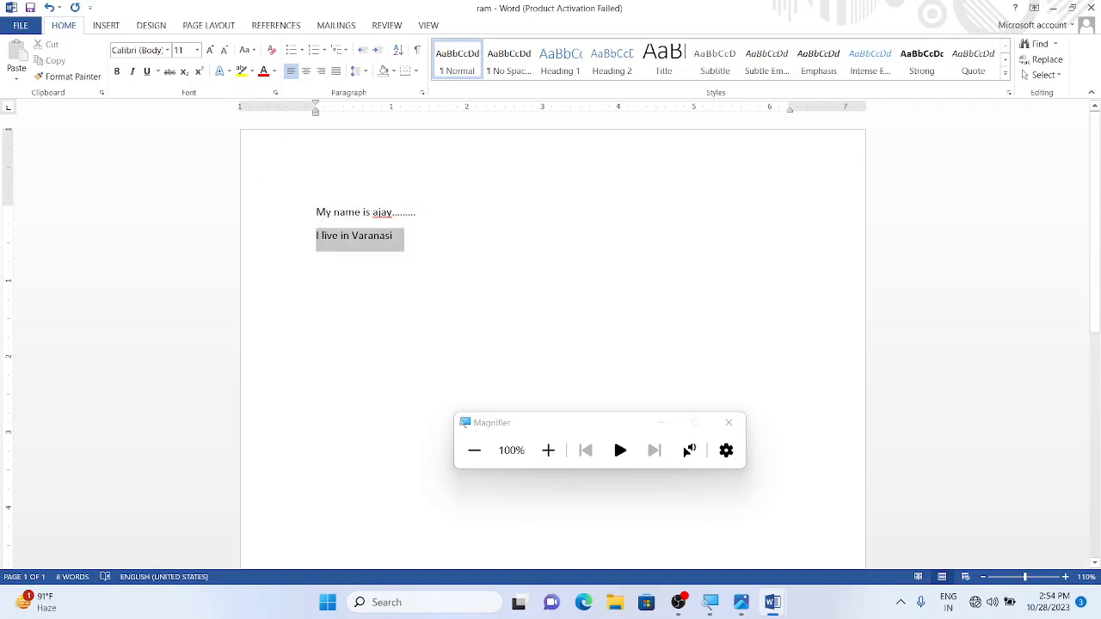
{"action": "left_click", "coordinate": [414, 241]}
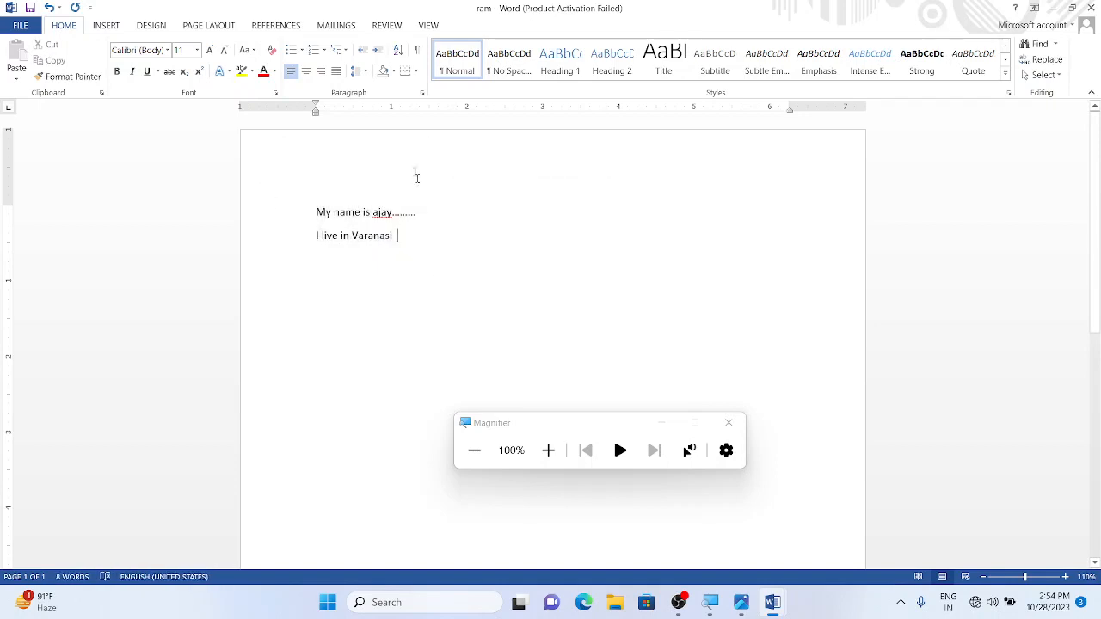
{"action": "left_click", "coordinate": [21, 26]}
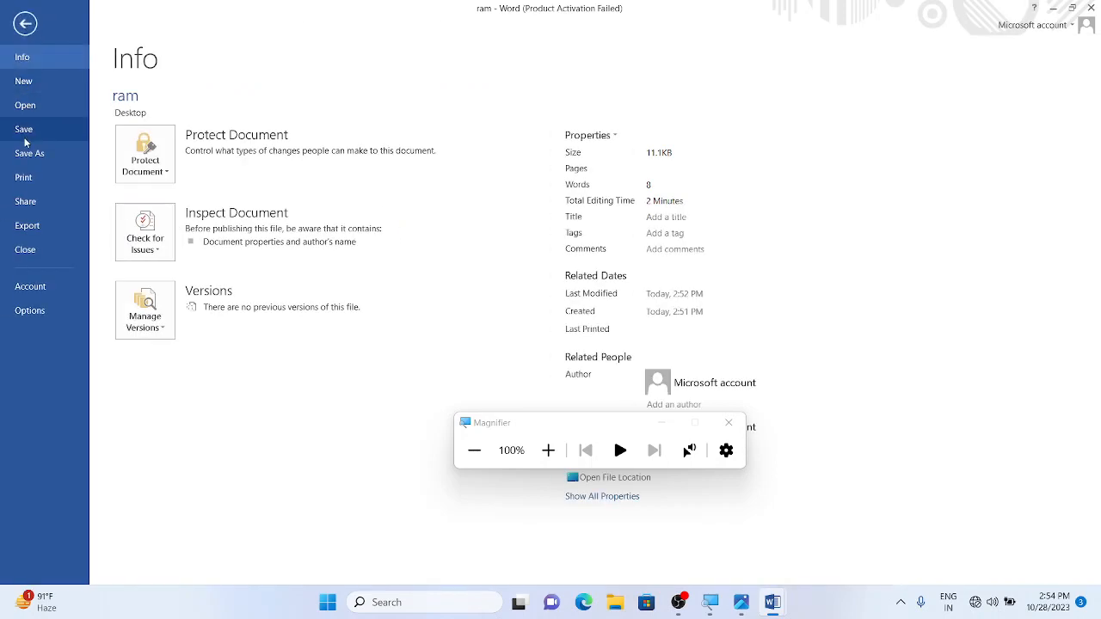
{"action": "left_click", "coordinate": [29, 130]}
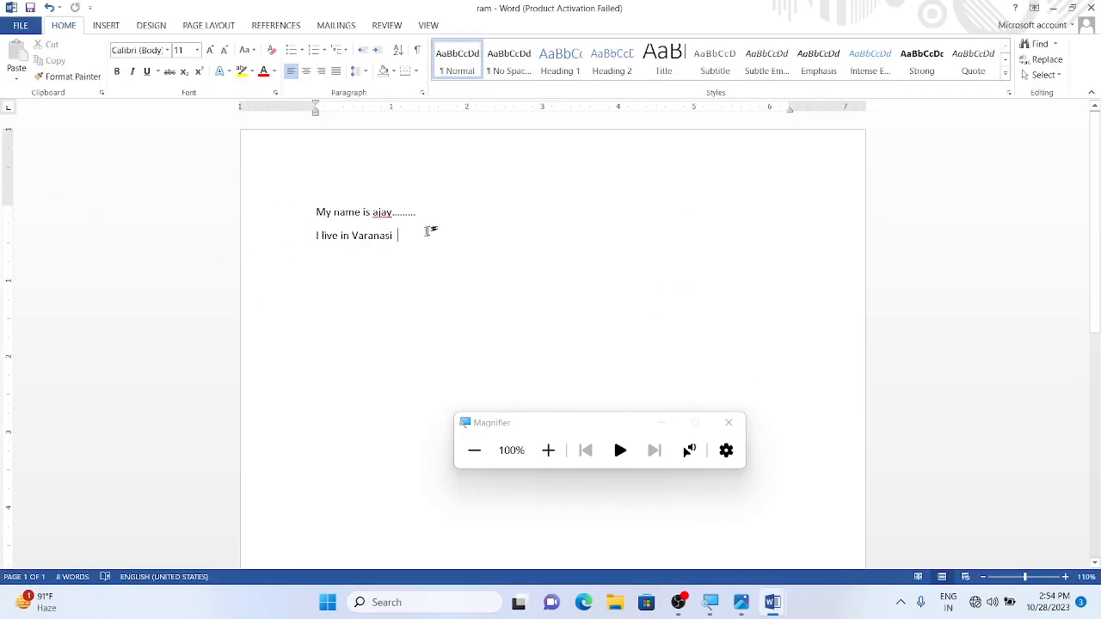
Use Save As to save the document to the Desktop as a Word Document, keeping the file name ram
{"action": "left_click_drag", "start_coordinate": [421, 213], "coordinate": [311, 219]}
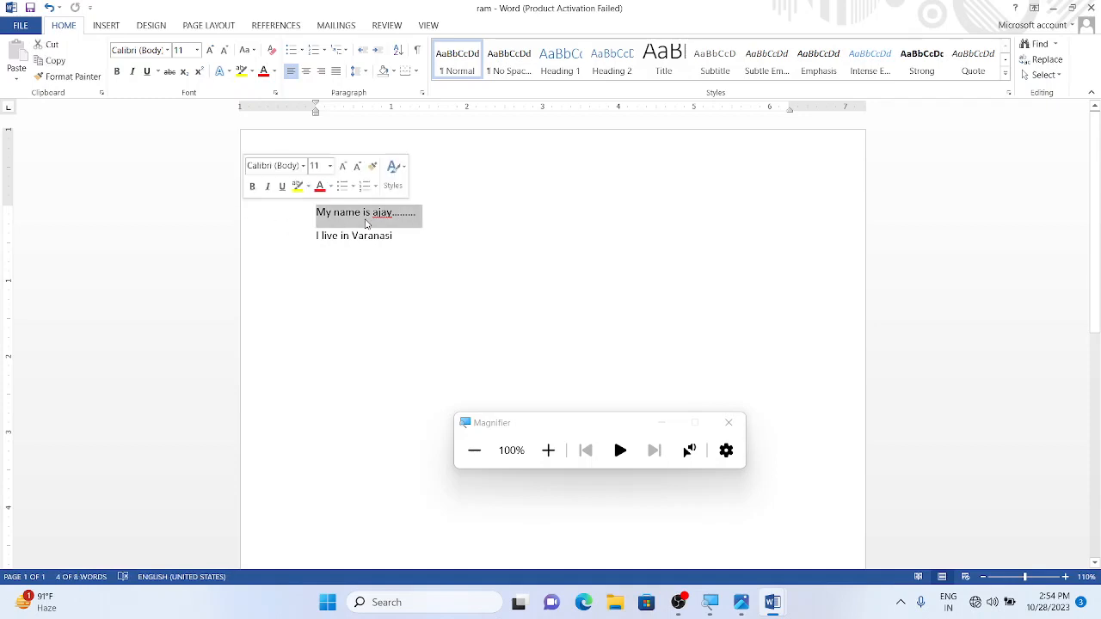
{"action": "left_click", "coordinate": [21, 24]}
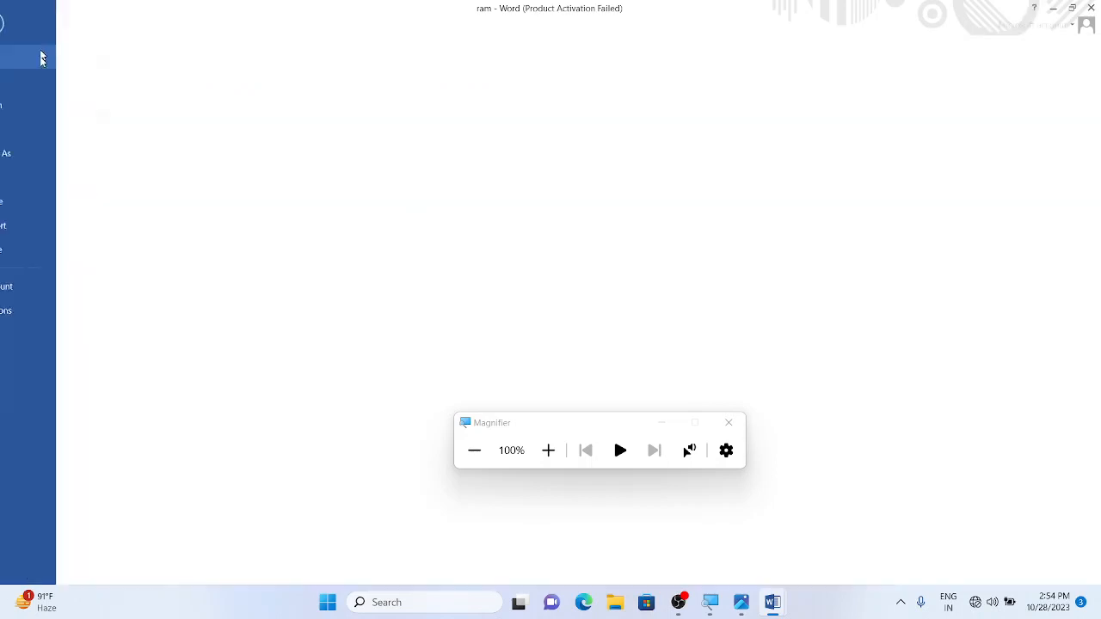
{"action": "left_click", "coordinate": [38, 155]}
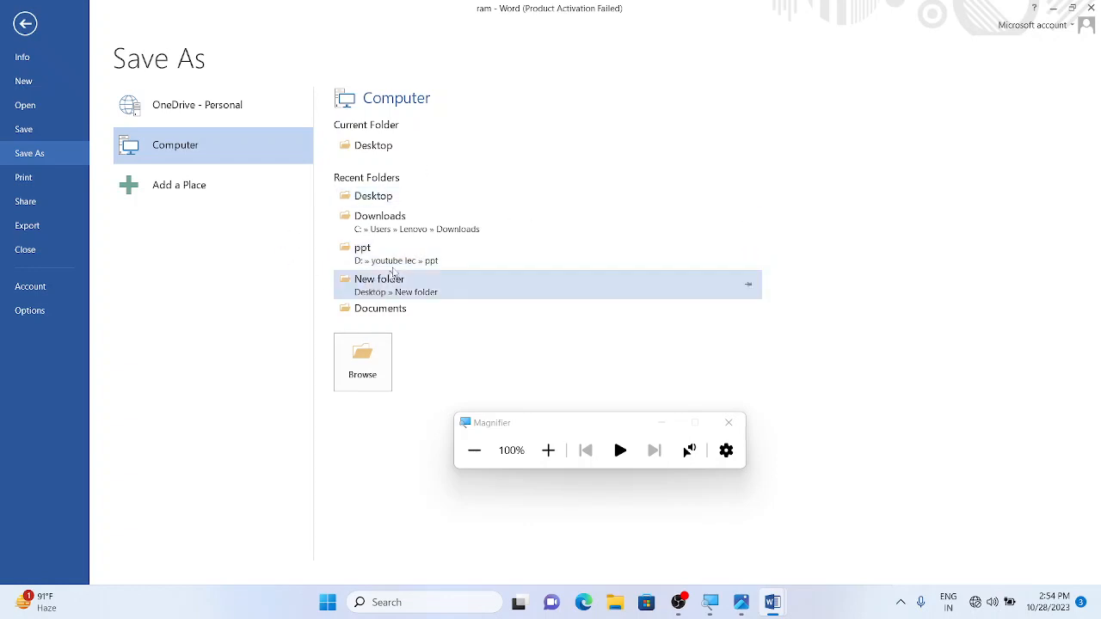
{"action": "left_click", "coordinate": [372, 146]}
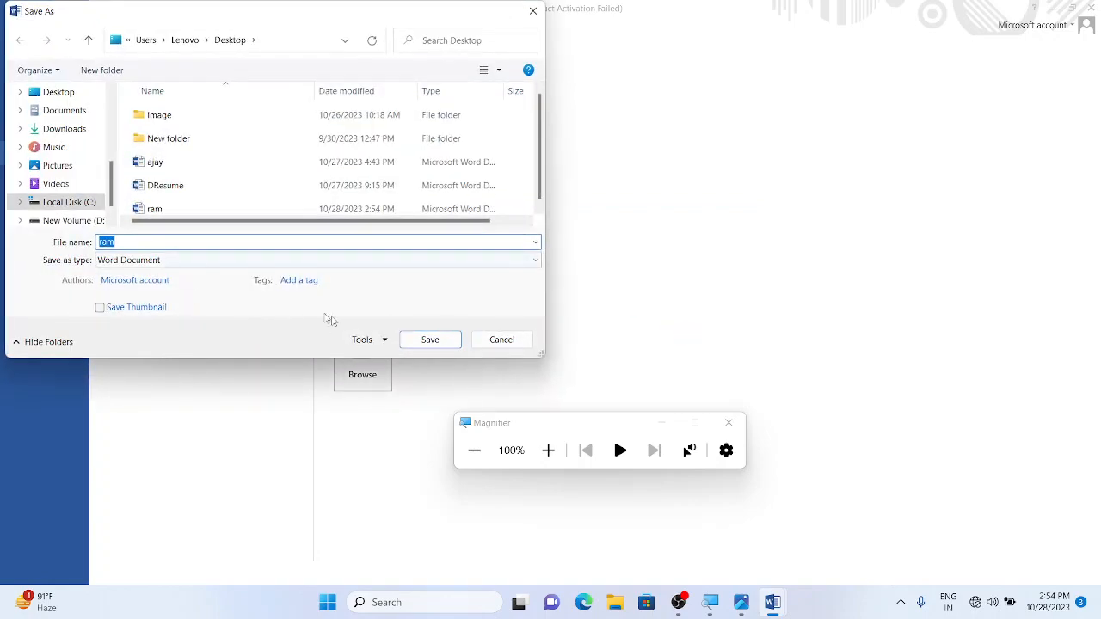
{"action": "left_click", "coordinate": [422, 334]}
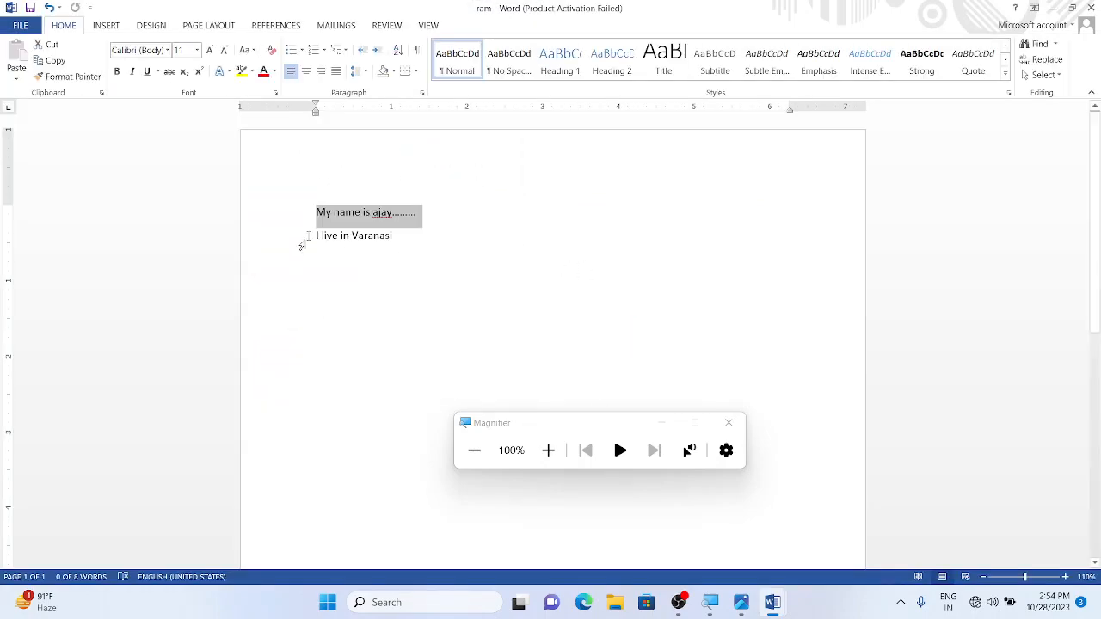
{"action": "triple_click", "coordinate": [344, 236]}
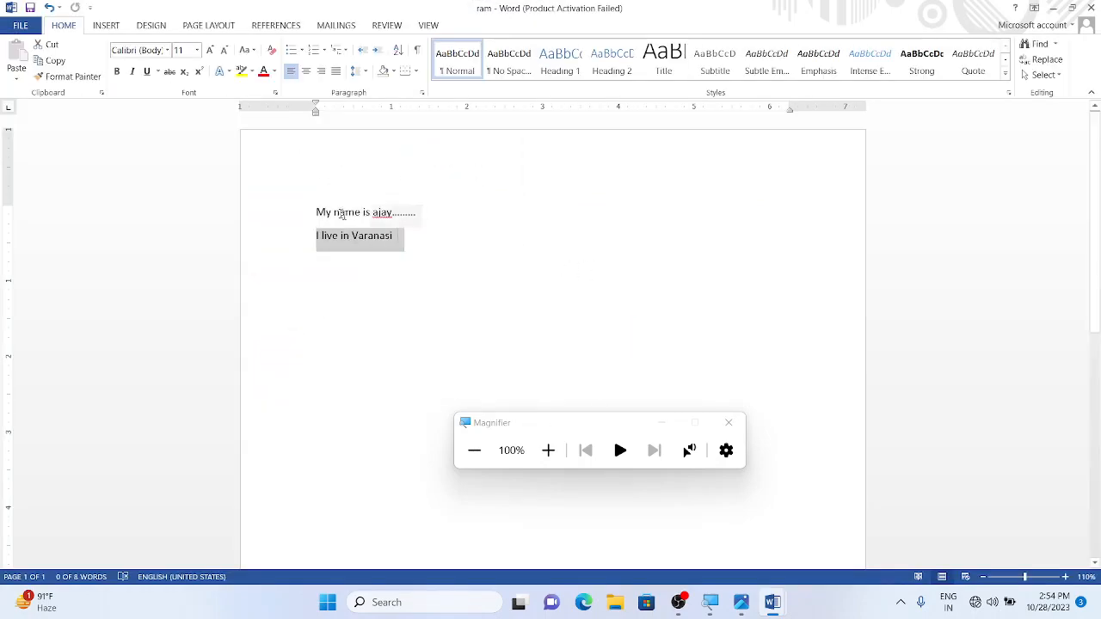
{"action": "left_click_drag", "start_coordinate": [344, 237], "coordinate": [343, 214]}
{"action": "left_click", "coordinate": [344, 246]}
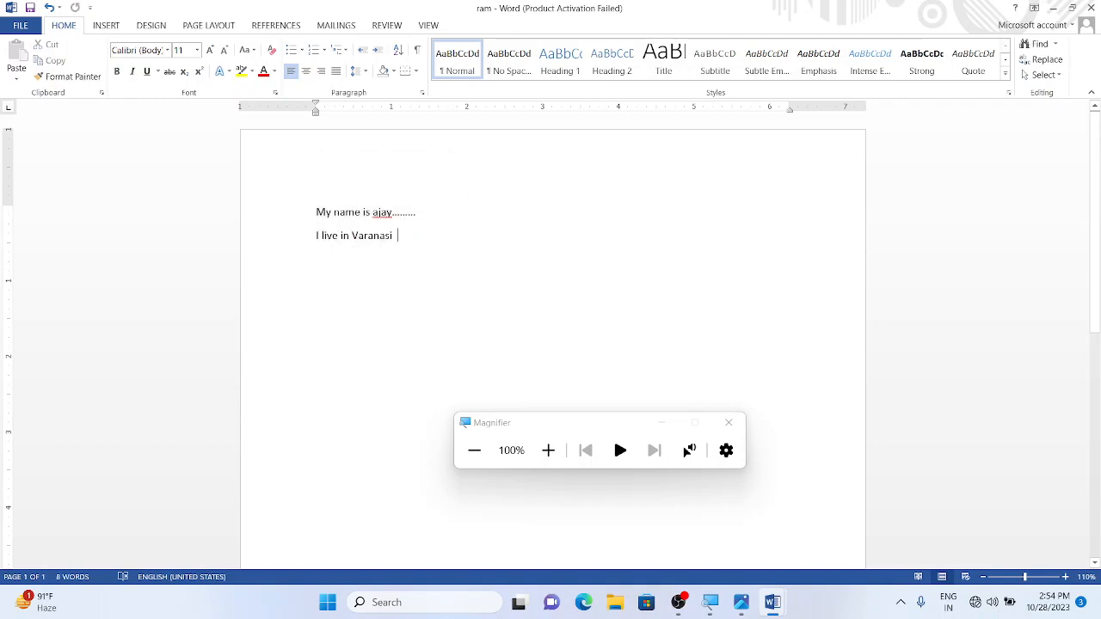
Open the print preview of the ram document and examine its two text lines and the print settings
{"action": "left_click", "coordinate": [22, 26]}
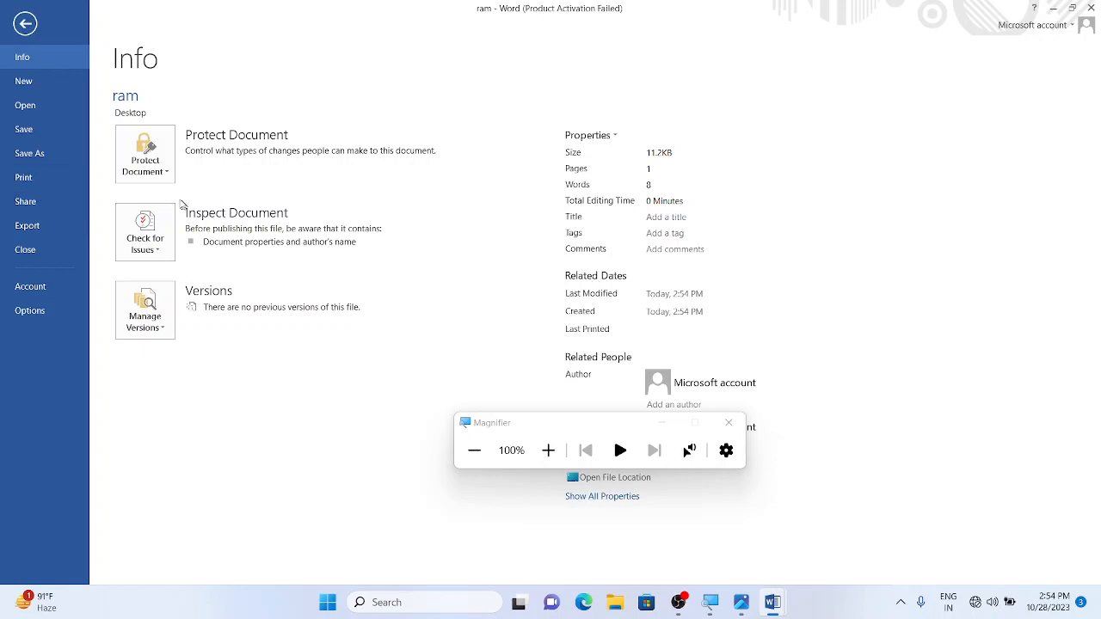
{"action": "left_click", "coordinate": [50, 181]}
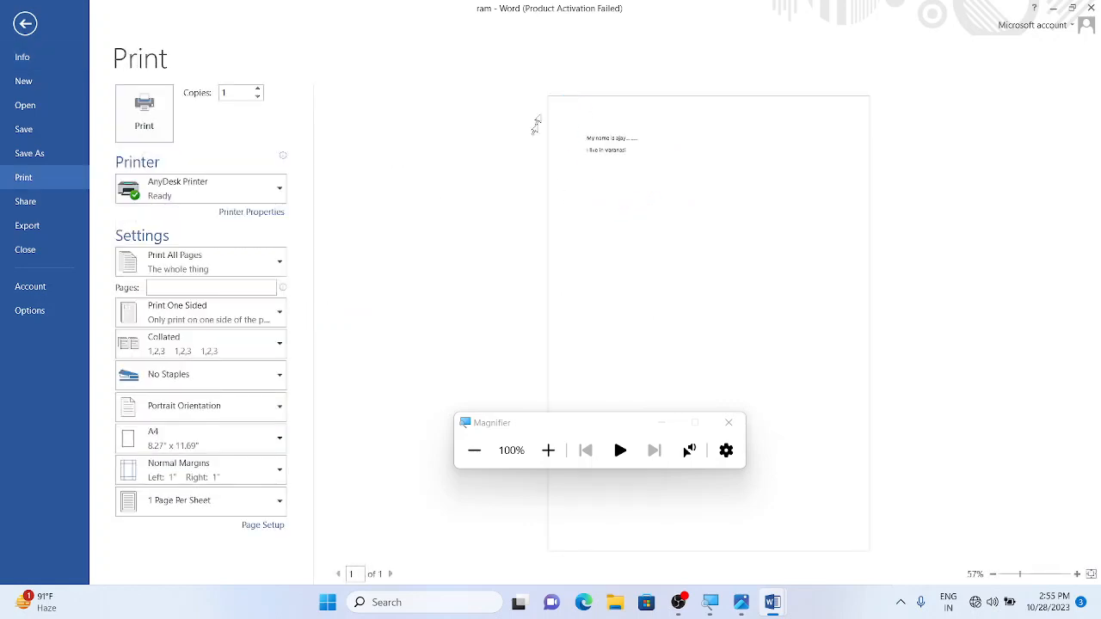
{"action": "left_click", "coordinate": [548, 450]}
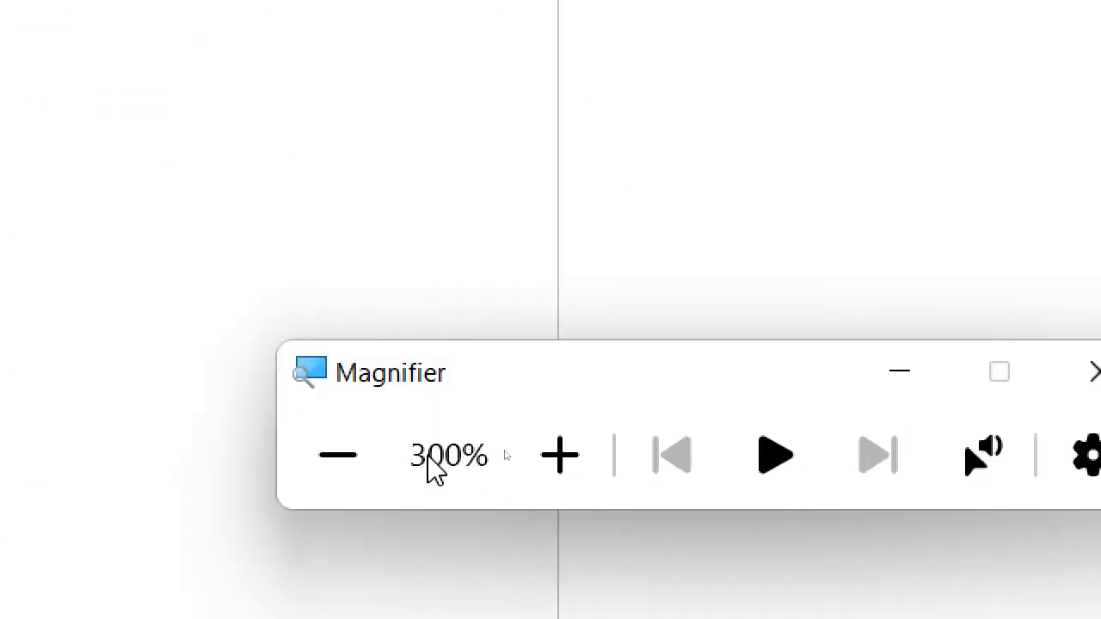
{"action": "left_click", "coordinate": [336, 464]}
{"action": "left_click", "coordinate": [353, 464]}
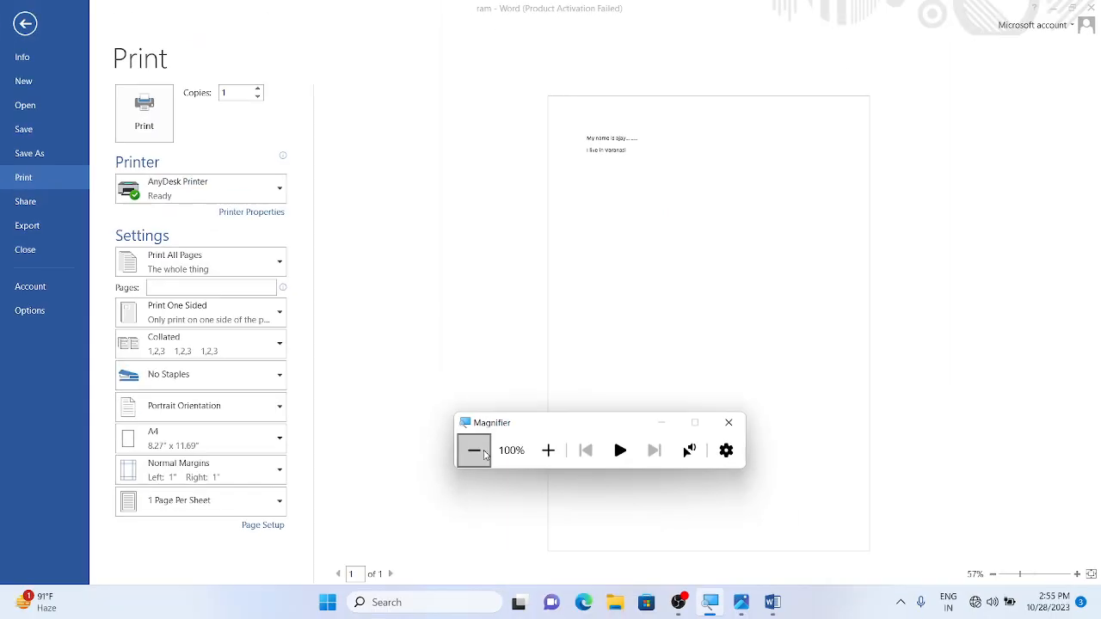
{"action": "left_click", "coordinate": [557, 450]}
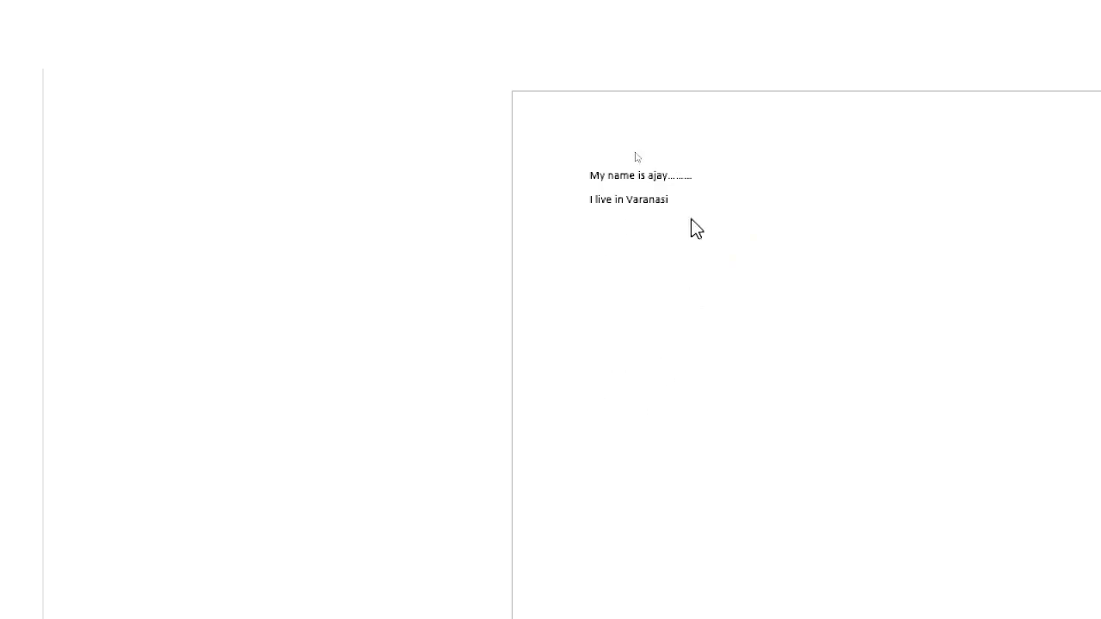
{"action": "left_click", "coordinate": [509, 535]}
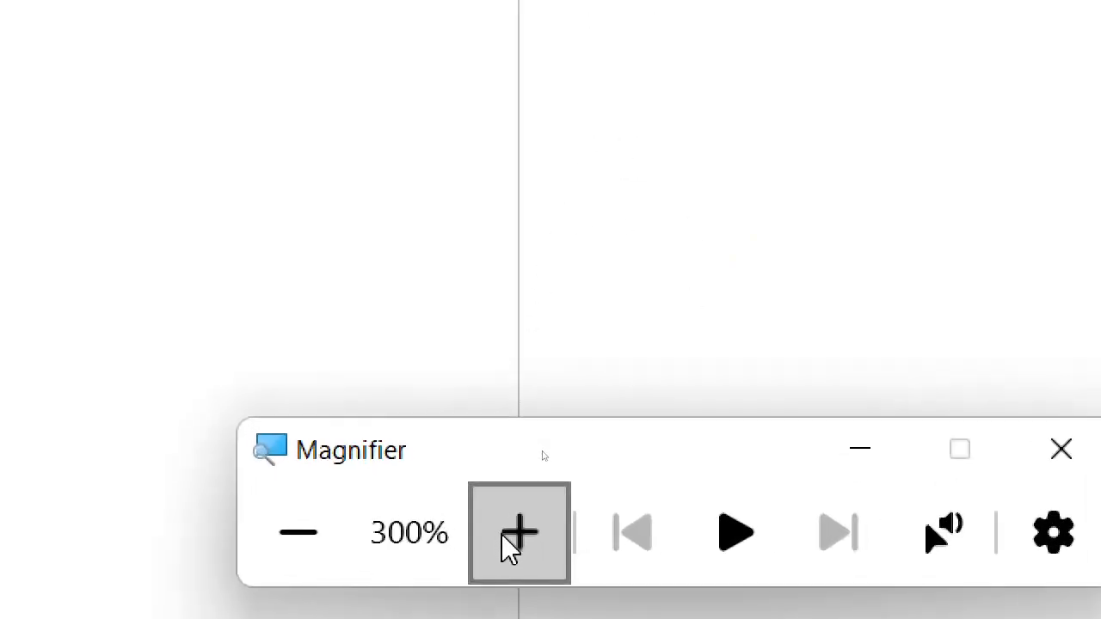
{"action": "double_click", "coordinate": [315, 531]}
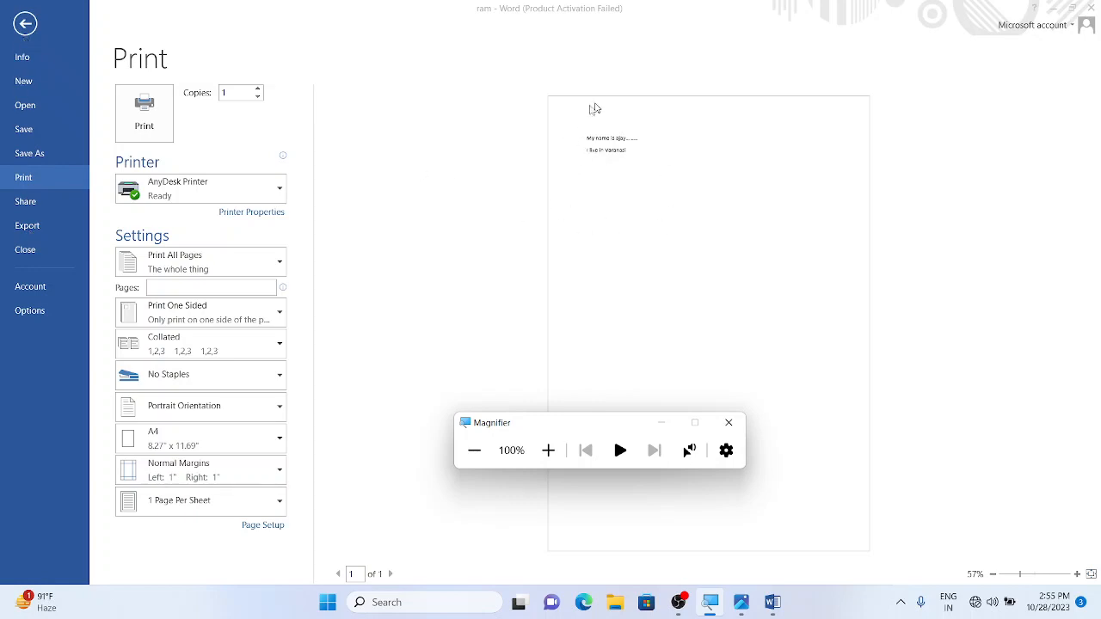
Leave the print preview without printing and open the document's Info page
{"action": "left_click", "coordinate": [26, 228]}
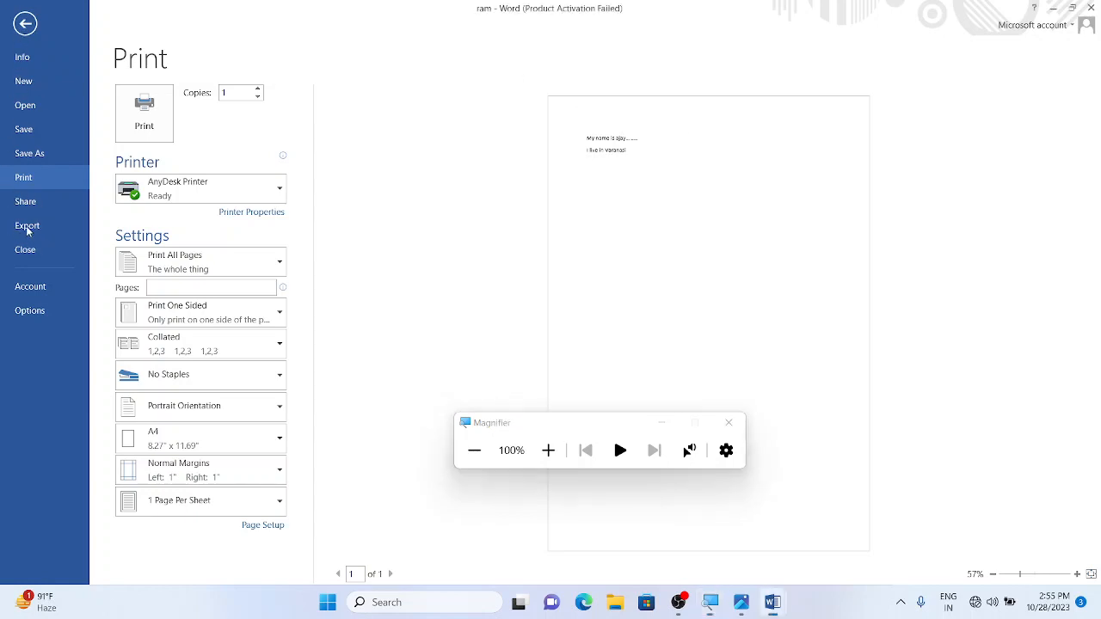
{"action": "left_click", "coordinate": [25, 23]}
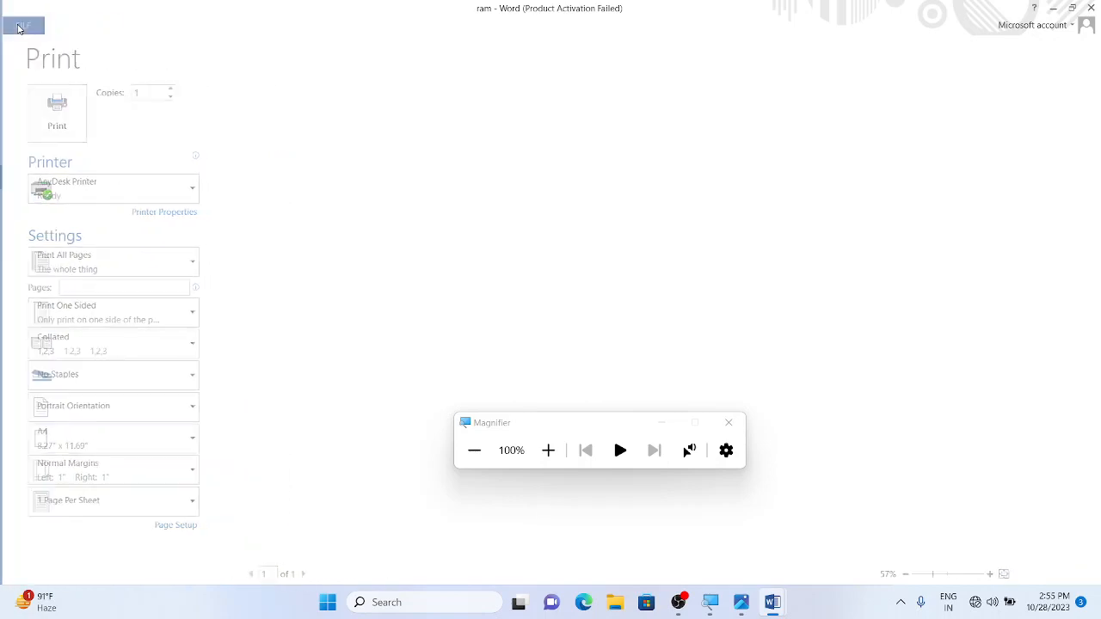
{"action": "left_click", "coordinate": [21, 25]}
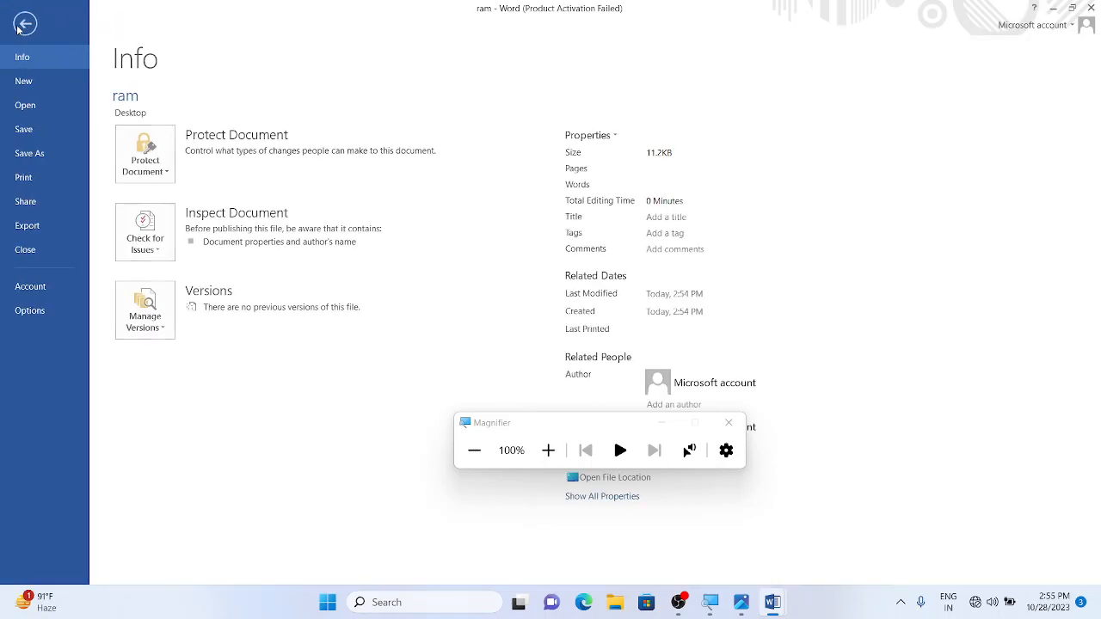
View the export options of the ram document, and close that document
{"action": "left_click", "coordinate": [39, 232]}
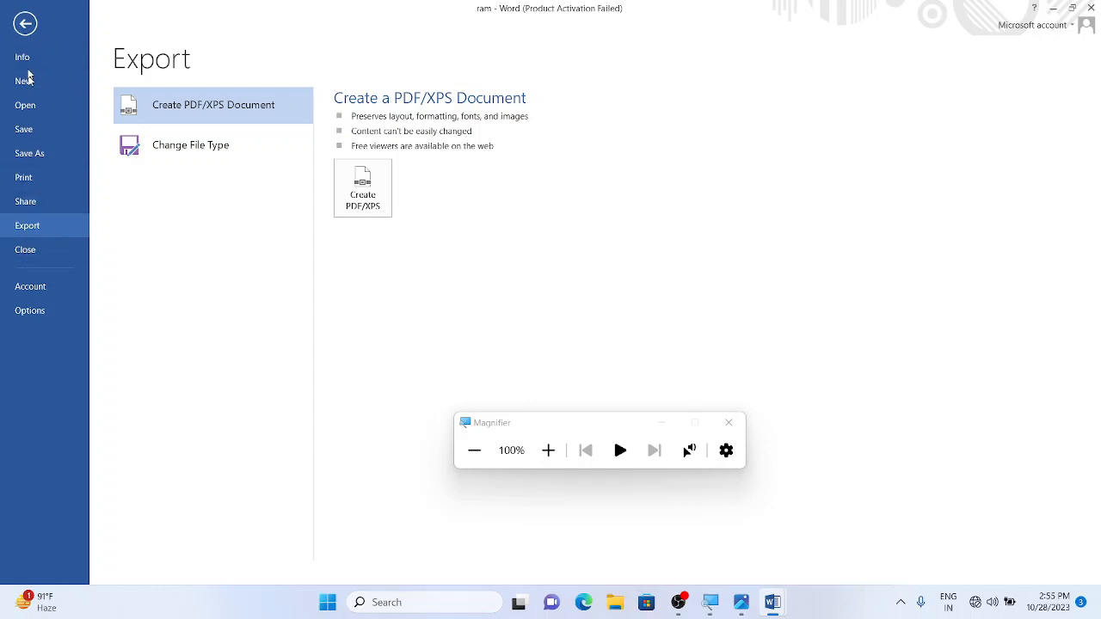
{"action": "left_click", "coordinate": [21, 250]}
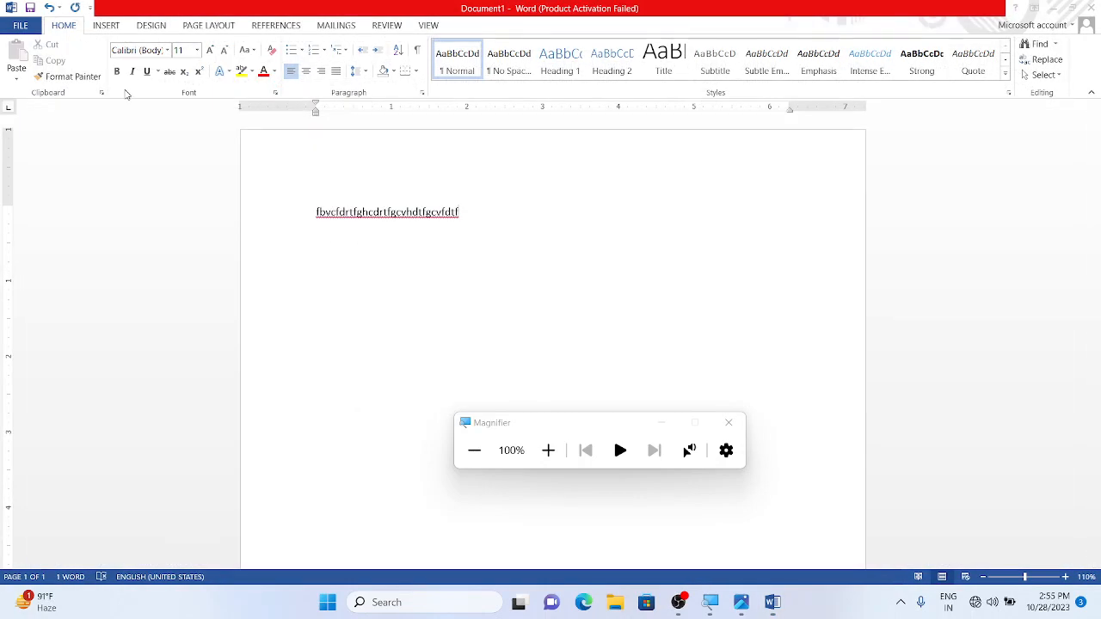
{"action": "left_click", "coordinate": [20, 26]}
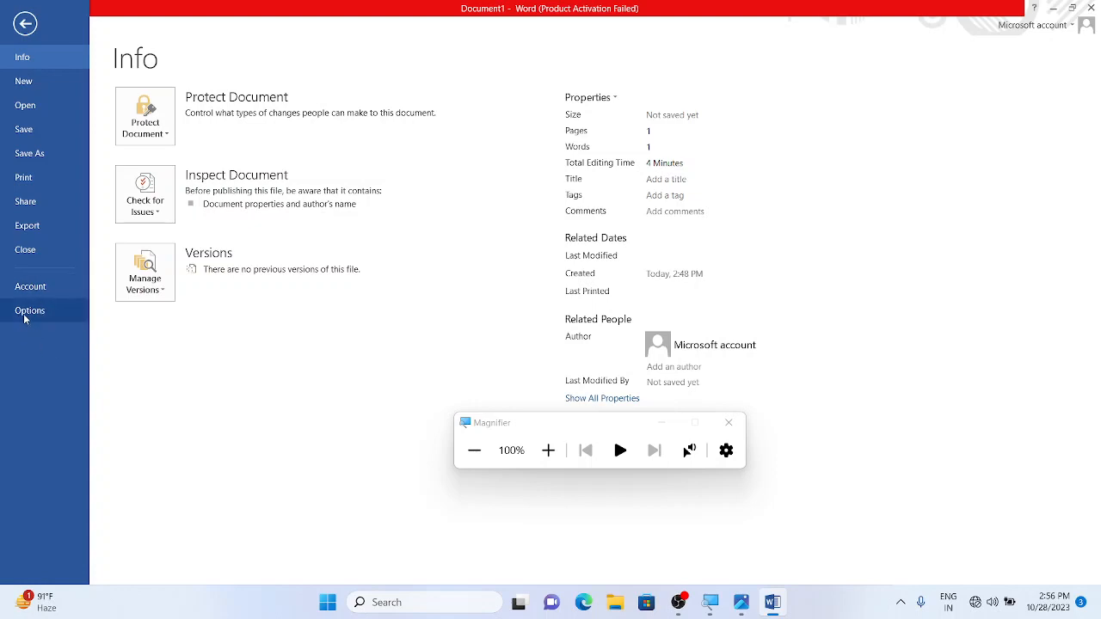
{"action": "left_click", "coordinate": [27, 25]}
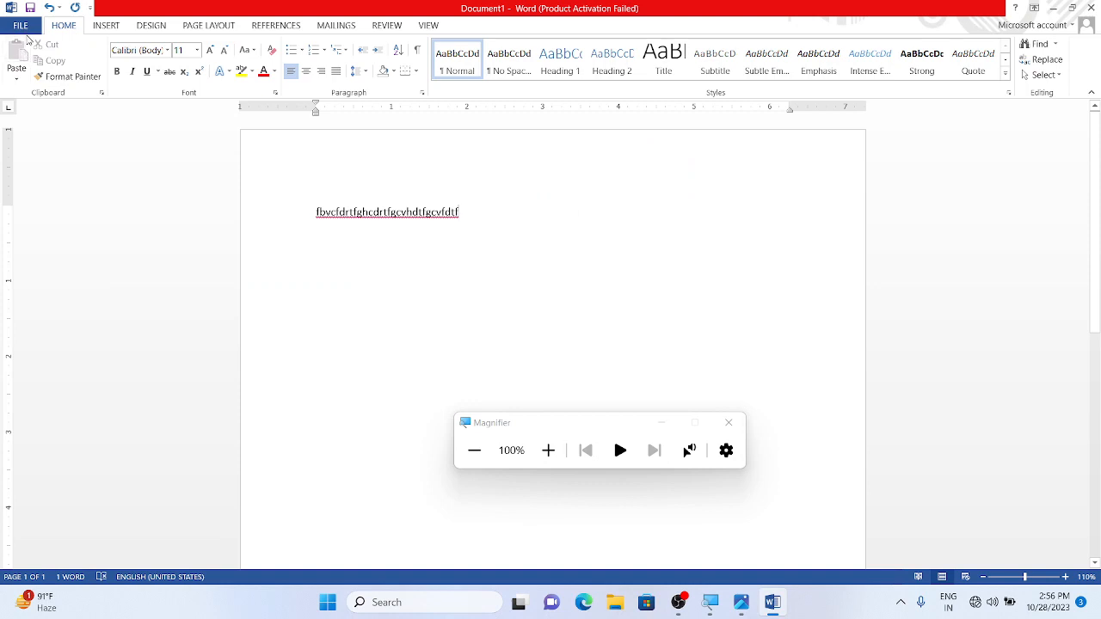
{"action": "left_click", "coordinate": [21, 27]}
{"action": "left_click", "coordinate": [24, 26]}
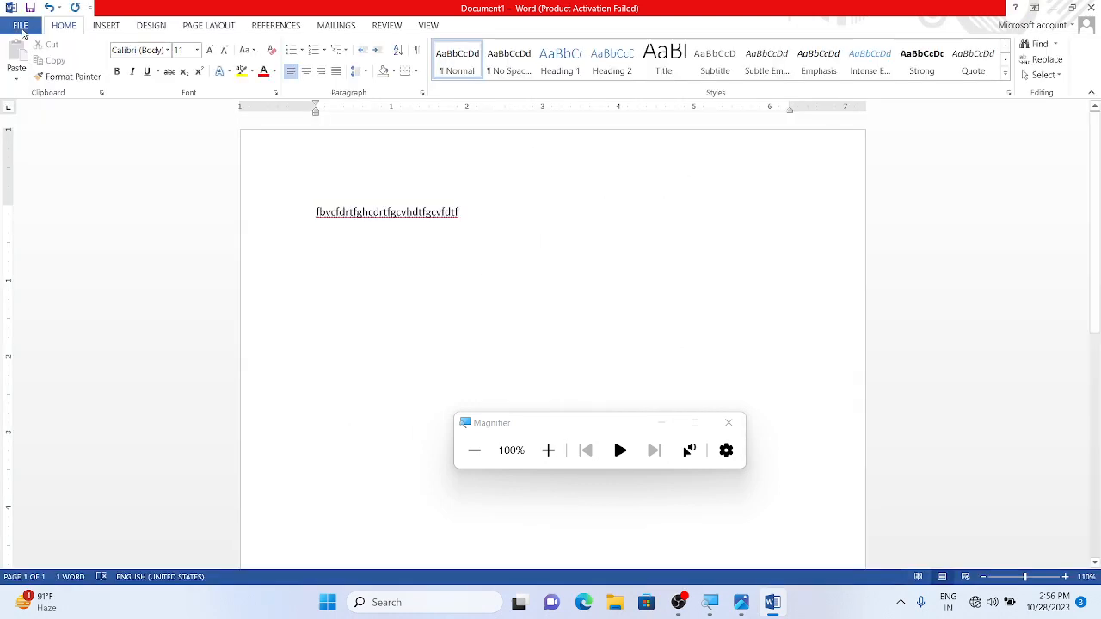
{"action": "left_click", "coordinate": [21, 28]}
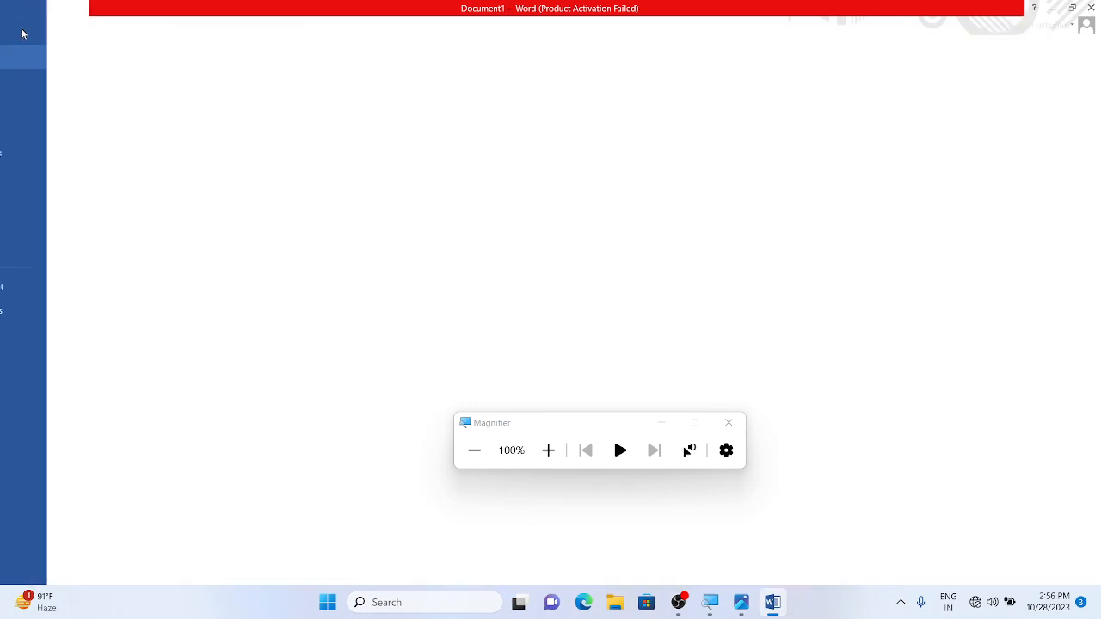
{"action": "left_click", "coordinate": [24, 26]}
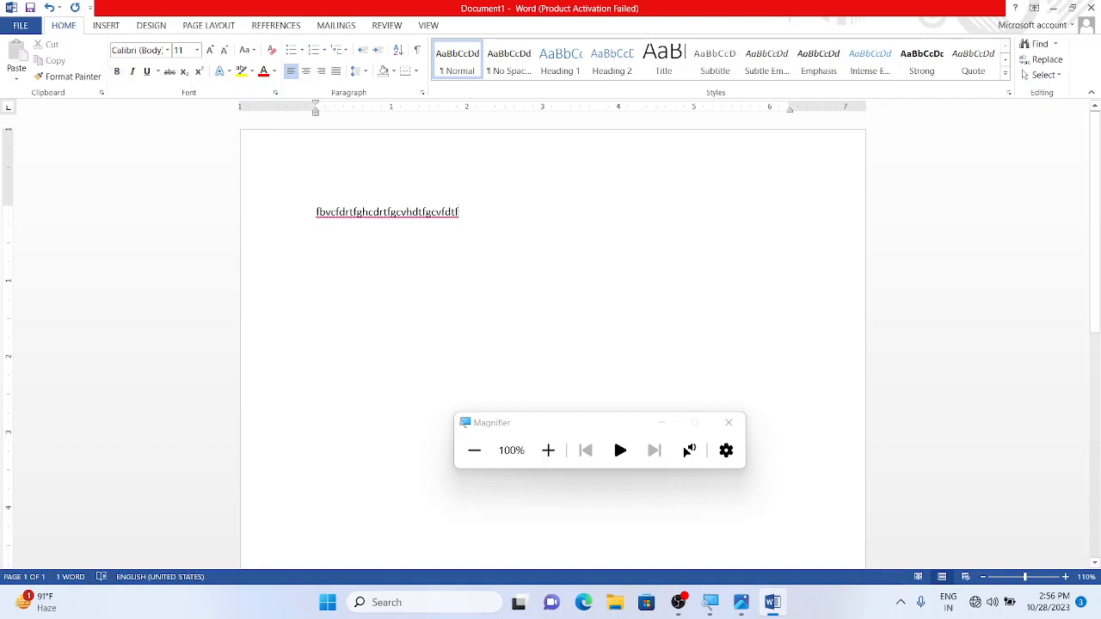
Replace the random-letter text in Document1 with placeholder paragraphs generated by =lorem()
{"action": "key", "text": "shift+Left"}
{"action": "key", "text": "shift+Left"}
{"action": "key", "text": "shift+Left"}
{"action": "key", "text": "shift+Left"}
{"action": "key", "text": "shift+Left"}
{"action": "key", "text": "shift+Left"}
{"action": "key", "text": "shift+Left"}
{"action": "key", "text": "shift+Left"}
{"action": "key", "text": "shift+Left"}
{"action": "key", "text": "shift+Left"}
{"action": "key", "text": "shift+Left"}
{"action": "key", "text": "shift+Left"}
{"action": "key", "text": "shift+Left"}
{"action": "key", "text": "shift+Left"}
{"action": "key", "text": "shift+Left"}
{"action": "key", "text": "shift+Left"}
{"action": "key", "text": "shift+Left"}
{"action": "key", "text": "shift+Left"}
{"action": "key", "text": "shift+Left"}
{"action": "key", "text": "shift+Left"}
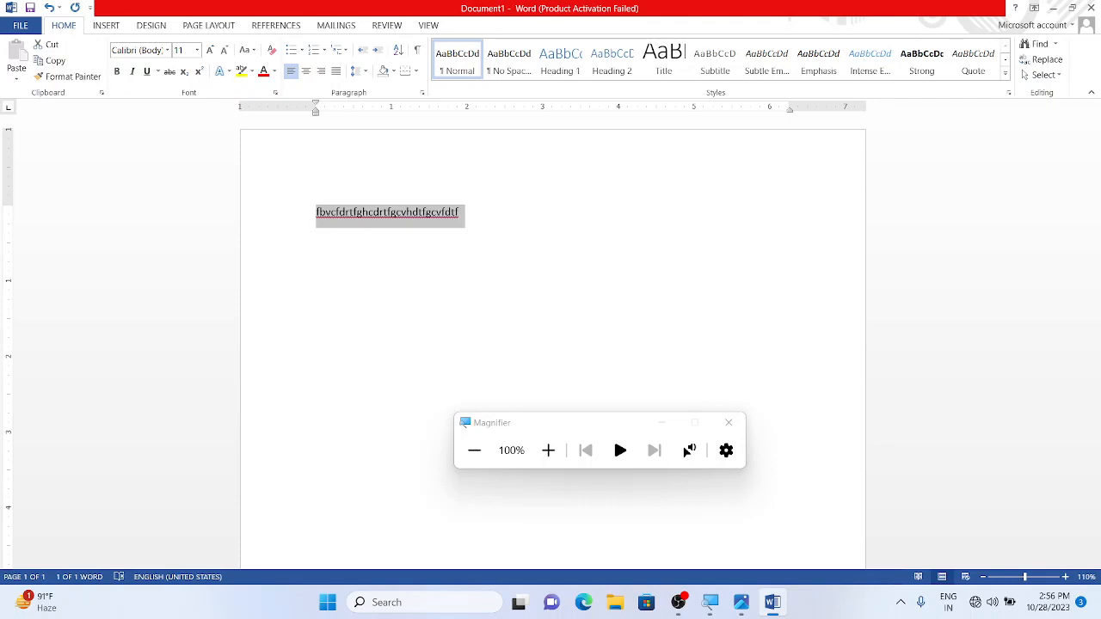
{"action": "type", "text": "=lore"}
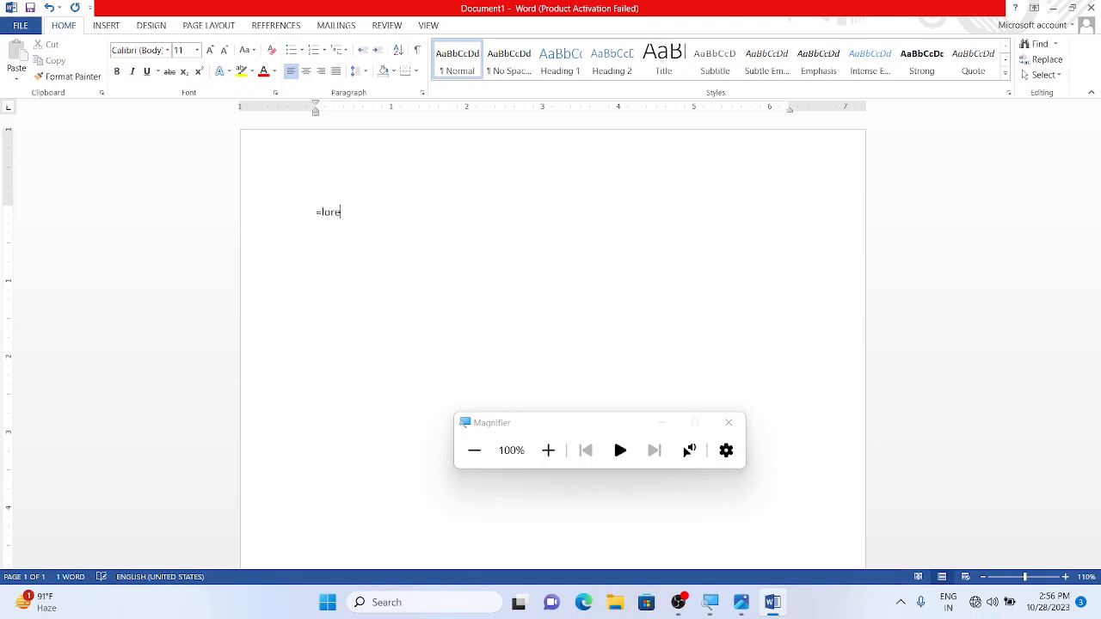
{"action": "type", "text": "m()"}
{"action": "key", "text": "Return"}
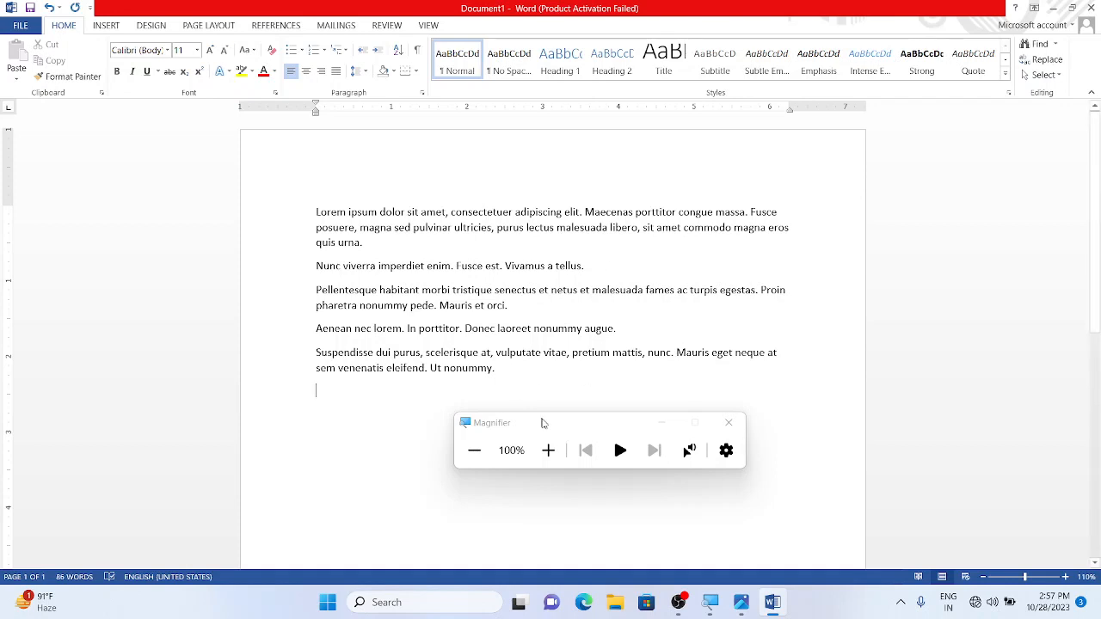
Select all the Lorem ipsum paragraphs and enlarge their font size to 18
{"action": "left_click_drag", "start_coordinate": [499, 372], "coordinate": [417, 56]}
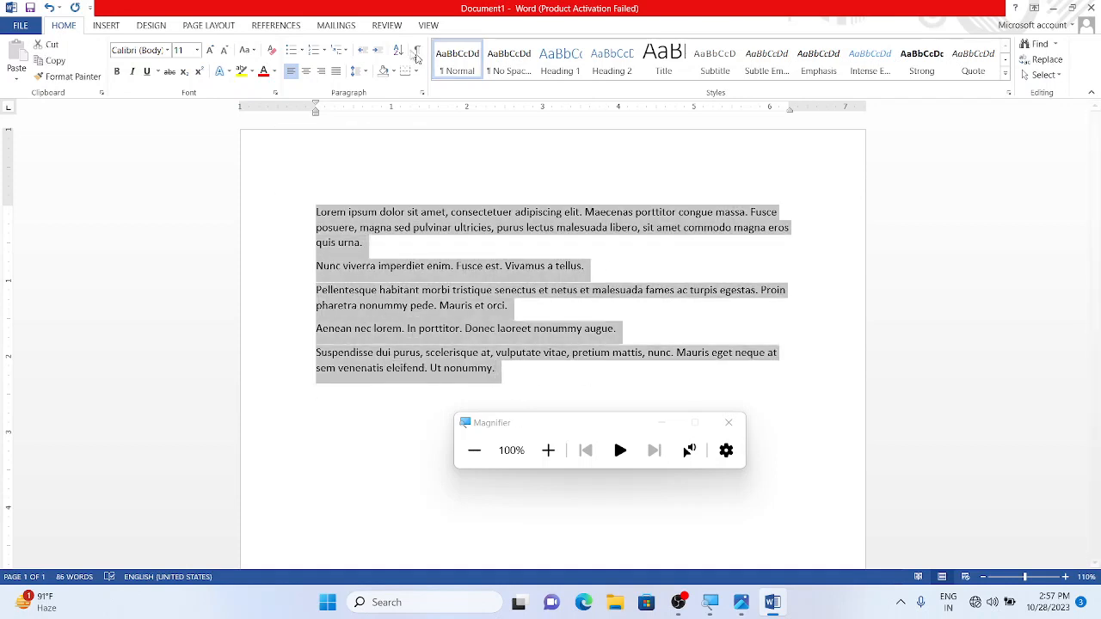
{"action": "left_click", "coordinate": [371, 305]}
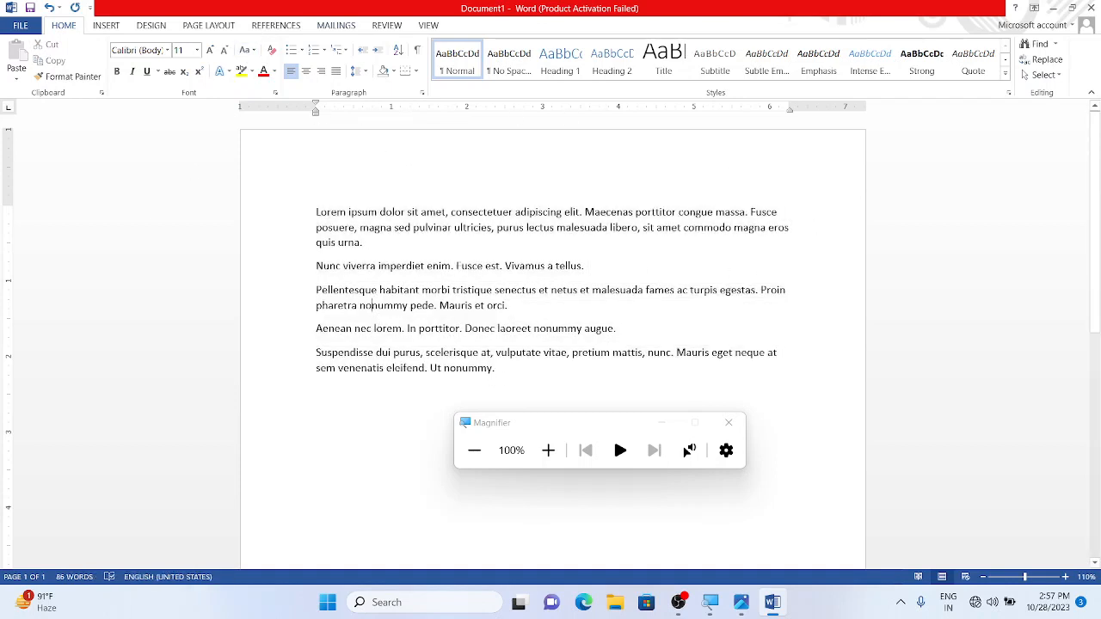
{"action": "left_click_drag", "start_coordinate": [499, 372], "coordinate": [351, 21]}
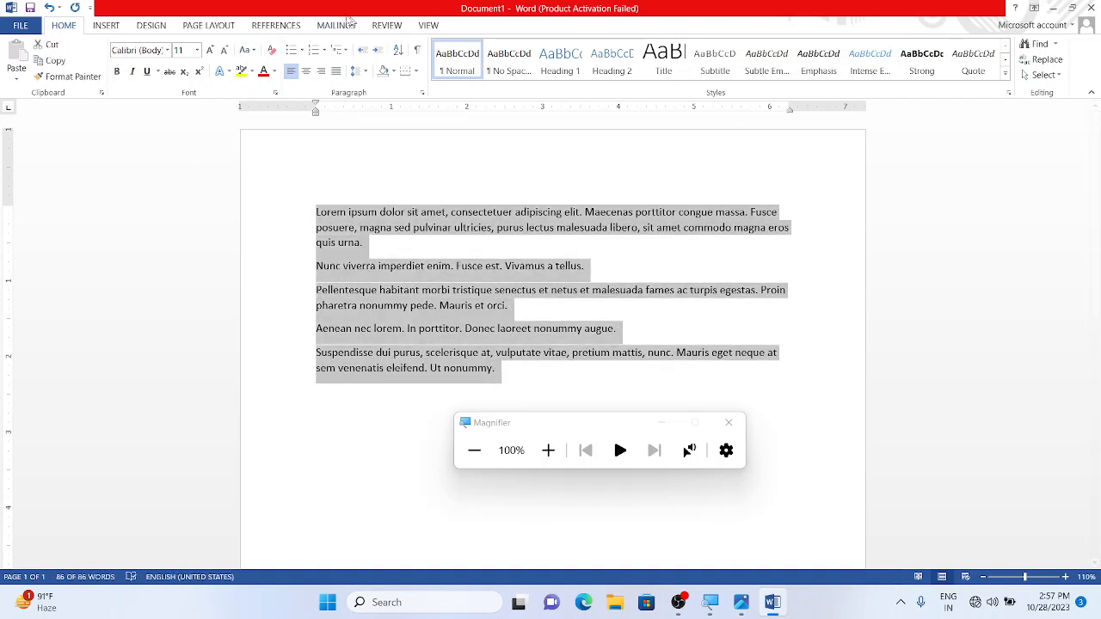
{"action": "left_click", "coordinate": [198, 53]}
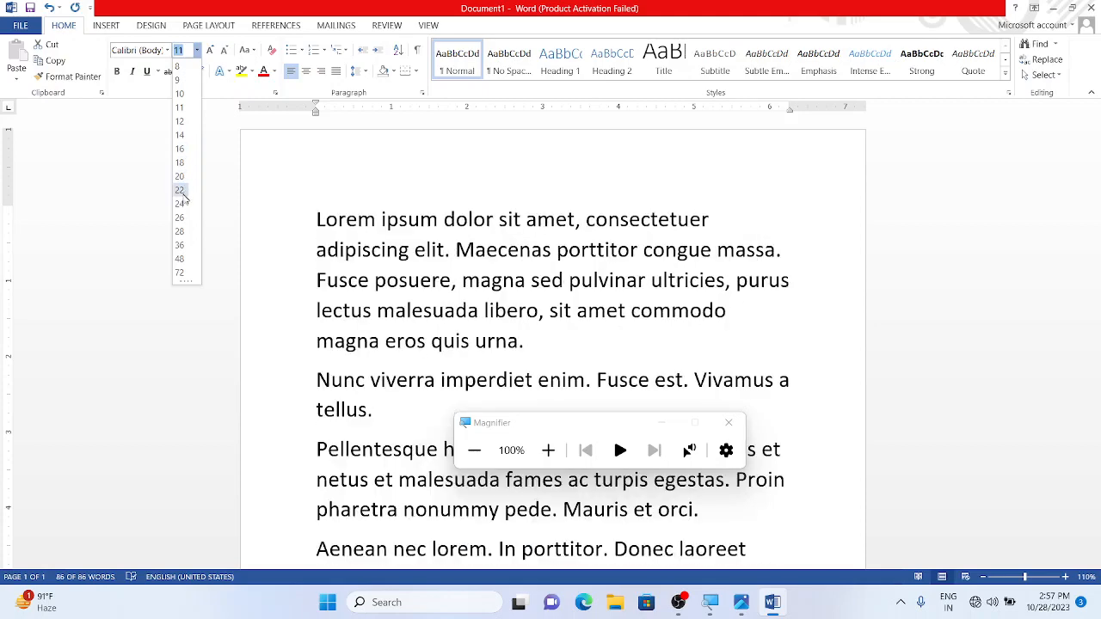
{"action": "left_click", "coordinate": [211, 54]}
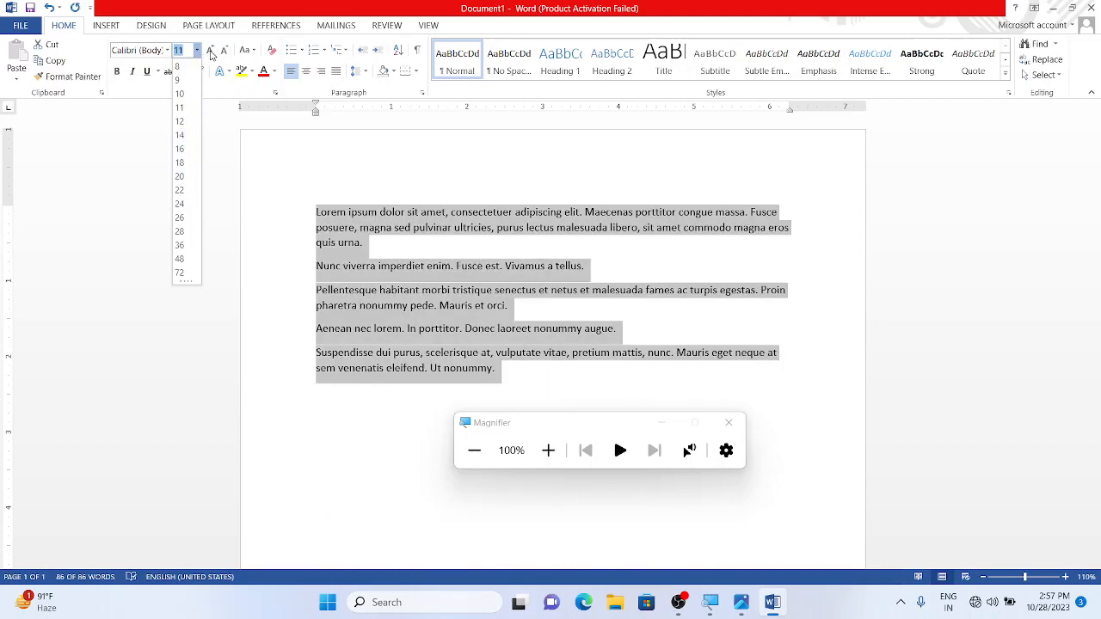
{"action": "left_click", "coordinate": [211, 53]}
{"action": "left_click", "coordinate": [211, 54]}
{"action": "left_click", "coordinate": [211, 54]}
{"action": "left_click", "coordinate": [211, 53]}
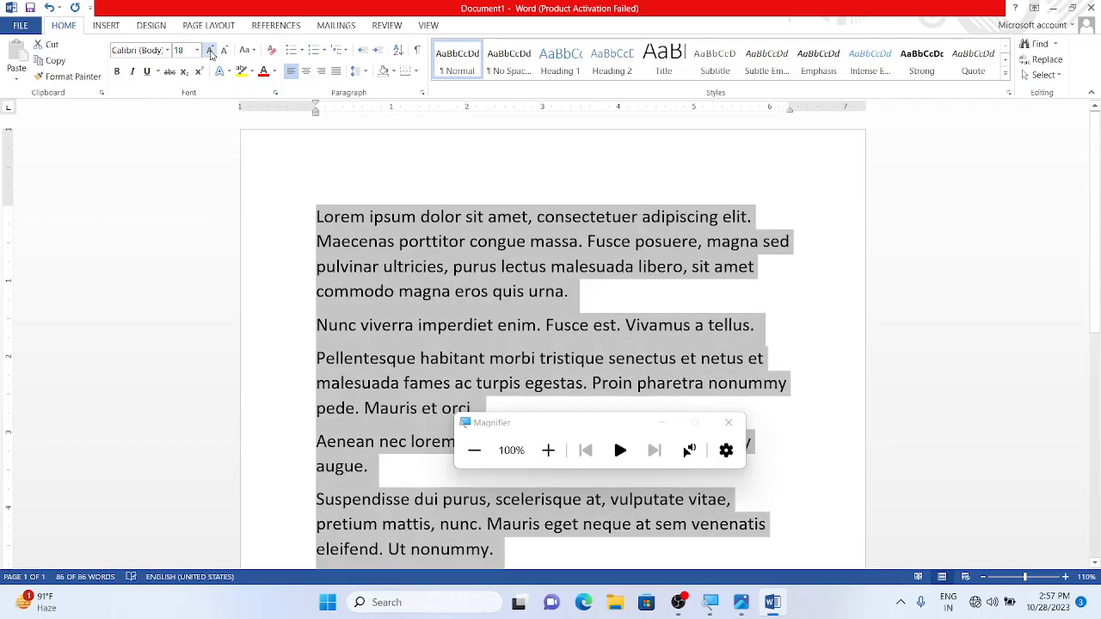
Shrink and enlarge the selected paragraphs' font in increments, ending at size 22
{"action": "left_click", "coordinate": [211, 54]}
{"action": "left_click", "coordinate": [225, 55]}
{"action": "left_click", "coordinate": [225, 55]}
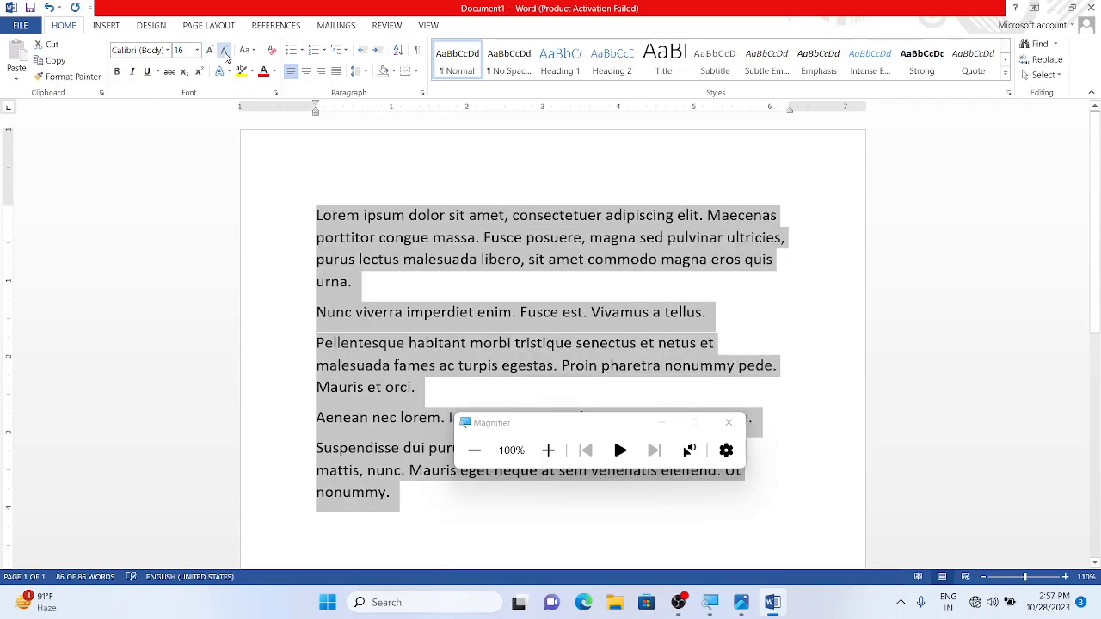
{"action": "left_click", "coordinate": [226, 55]}
{"action": "left_click", "coordinate": [206, 54]}
{"action": "left_click", "coordinate": [207, 54]}
{"action": "left_click", "coordinate": [207, 54]}
{"action": "left_click", "coordinate": [197, 50]}
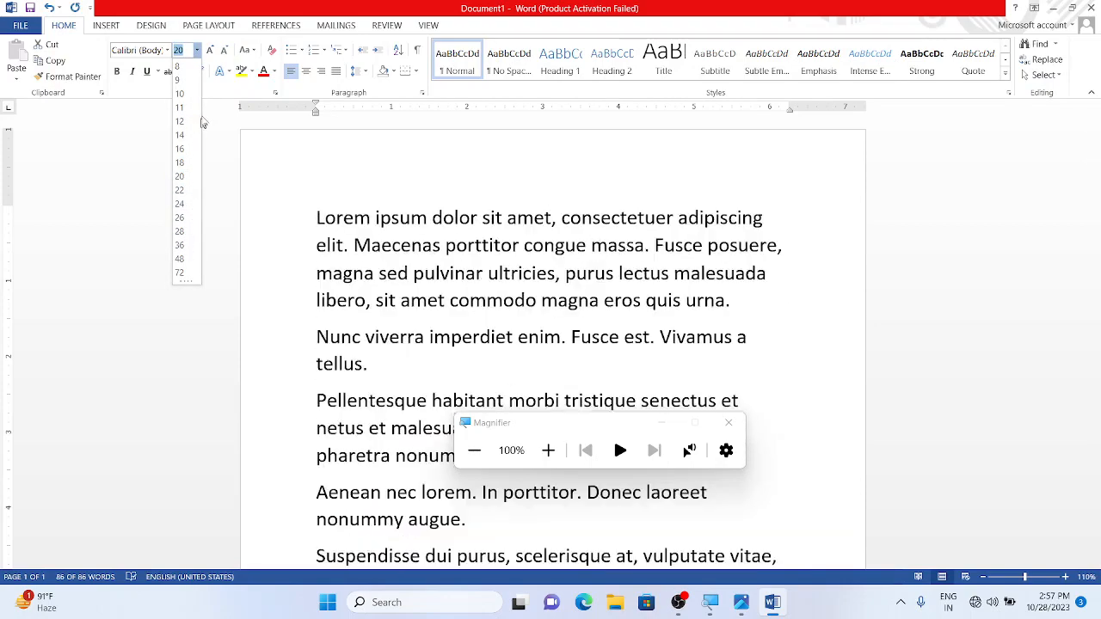
{"action": "left_click", "coordinate": [211, 55]}
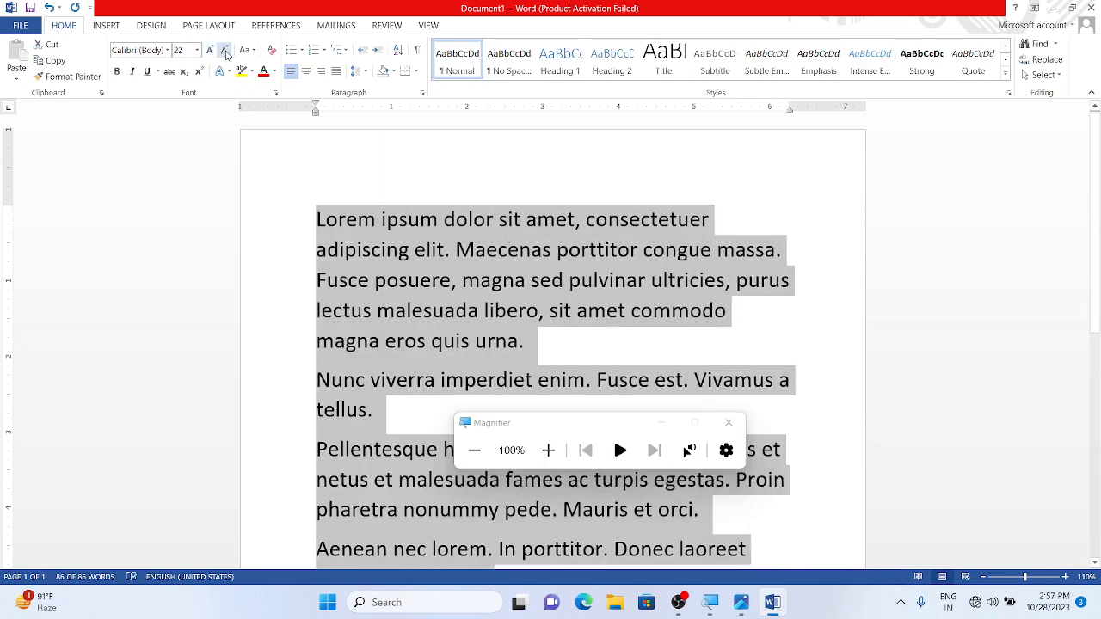
Shrink the selected paragraphs' font past size 16 and enlarge it again to 22
{"action": "left_click", "coordinate": [224, 54]}
{"action": "left_click", "coordinate": [225, 54]}
{"action": "left_click", "coordinate": [225, 54]}
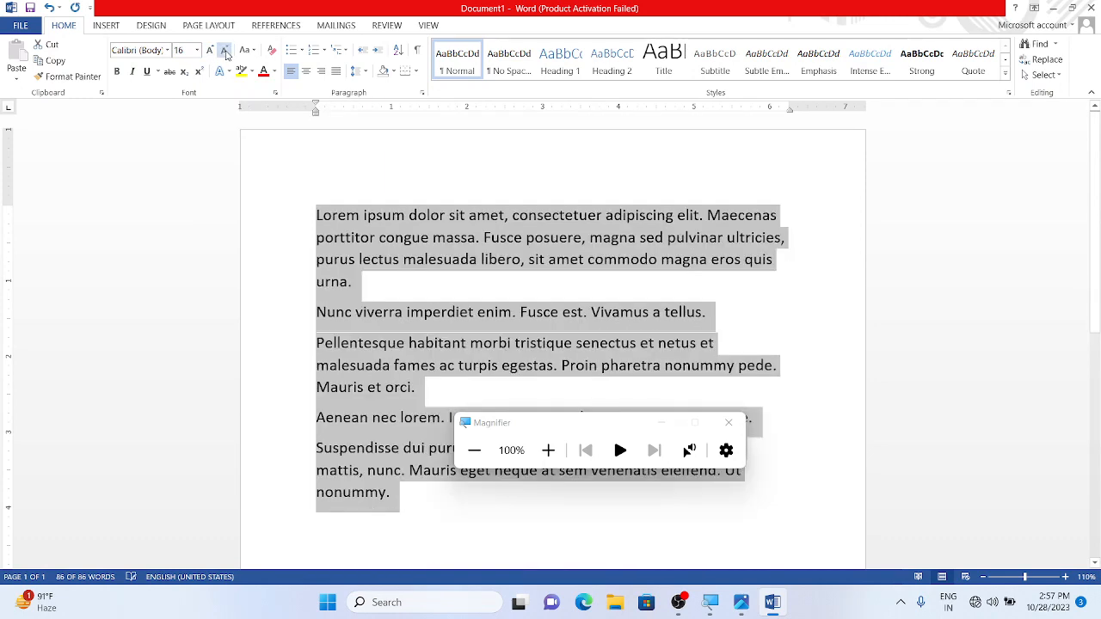
{"action": "left_click", "coordinate": [224, 53]}
{"action": "left_click", "coordinate": [211, 55]}
{"action": "left_click", "coordinate": [212, 54]}
{"action": "left_click", "coordinate": [212, 54]}
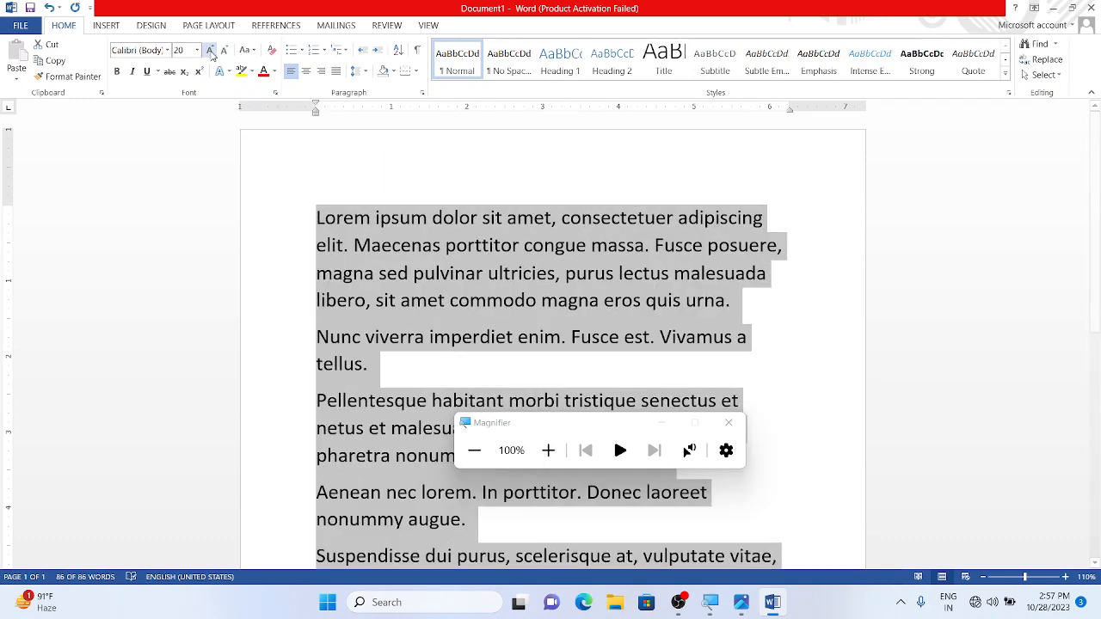
{"action": "left_click", "coordinate": [211, 55]}
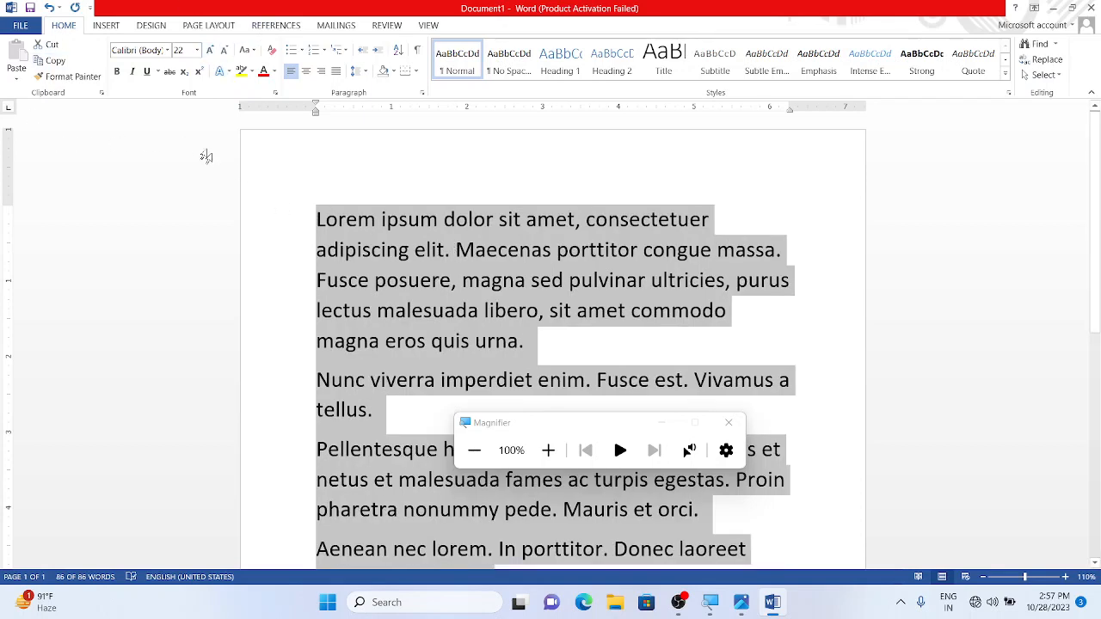
Apply bold to all the selected paragraphs and remove it again, and do the same with italic
{"action": "left_click", "coordinate": [118, 73]}
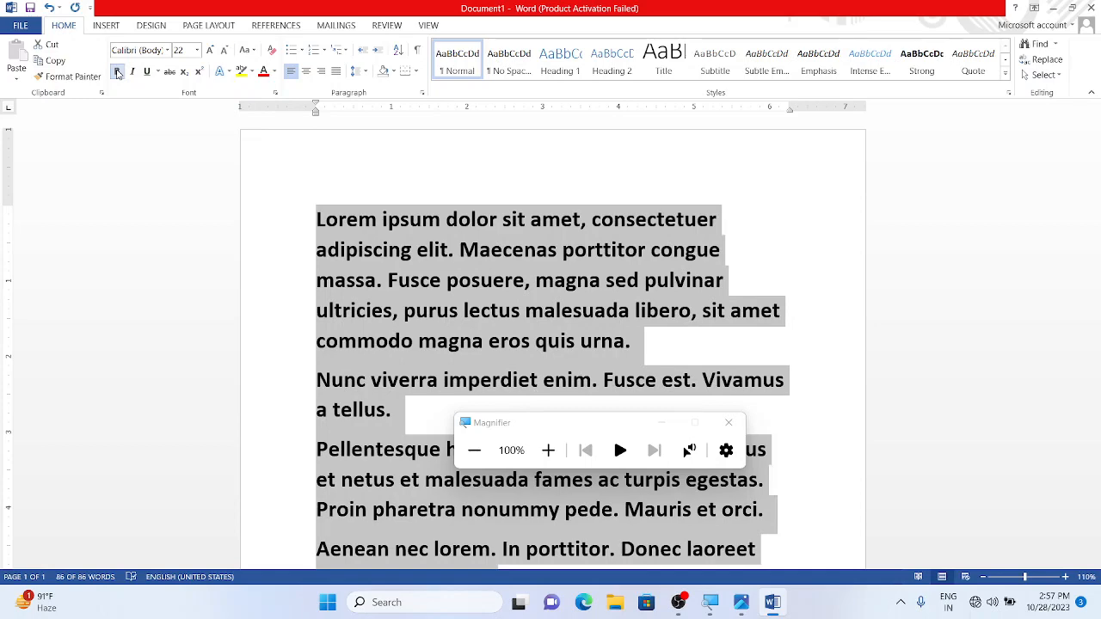
{"action": "left_click", "coordinate": [118, 72]}
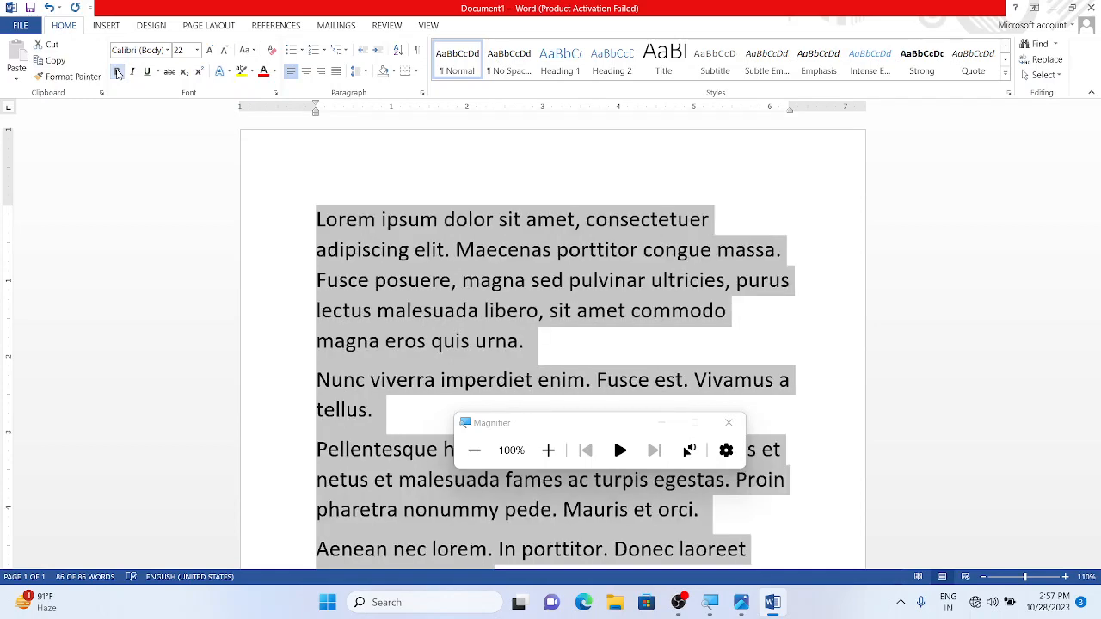
{"action": "left_click", "coordinate": [118, 73]}
{"action": "left_click", "coordinate": [118, 72]}
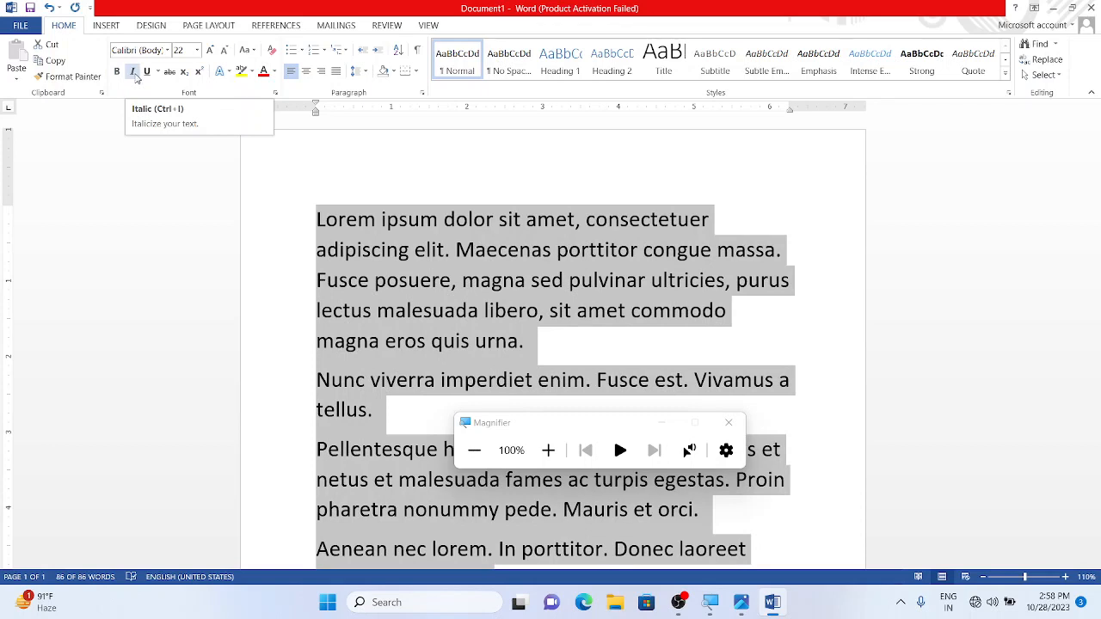
{"action": "left_click", "coordinate": [133, 72]}
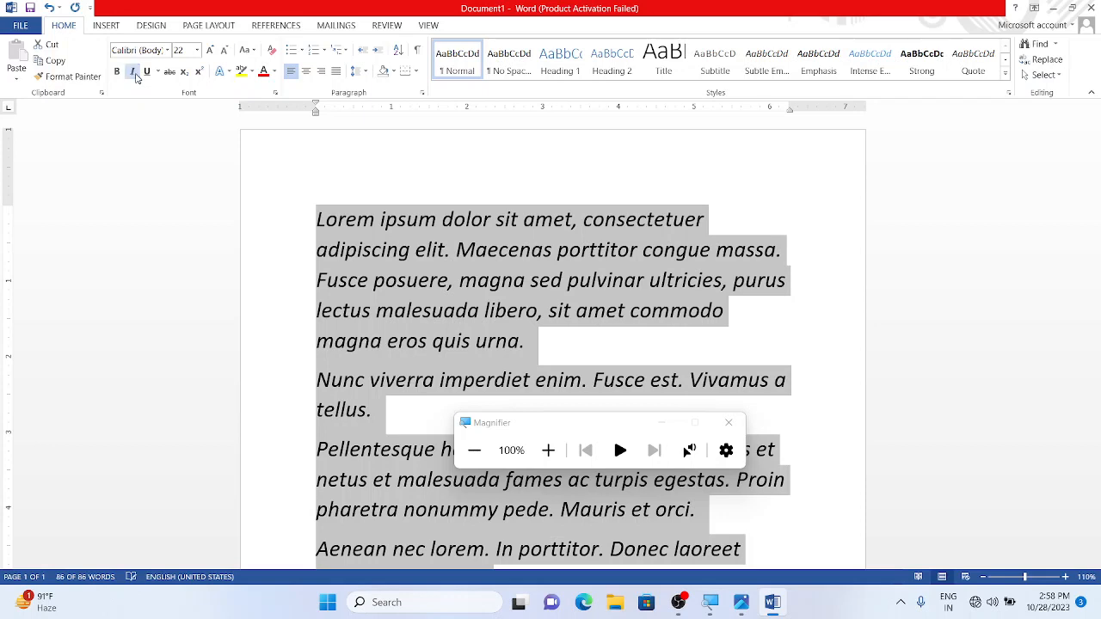
{"action": "left_click", "coordinate": [134, 74]}
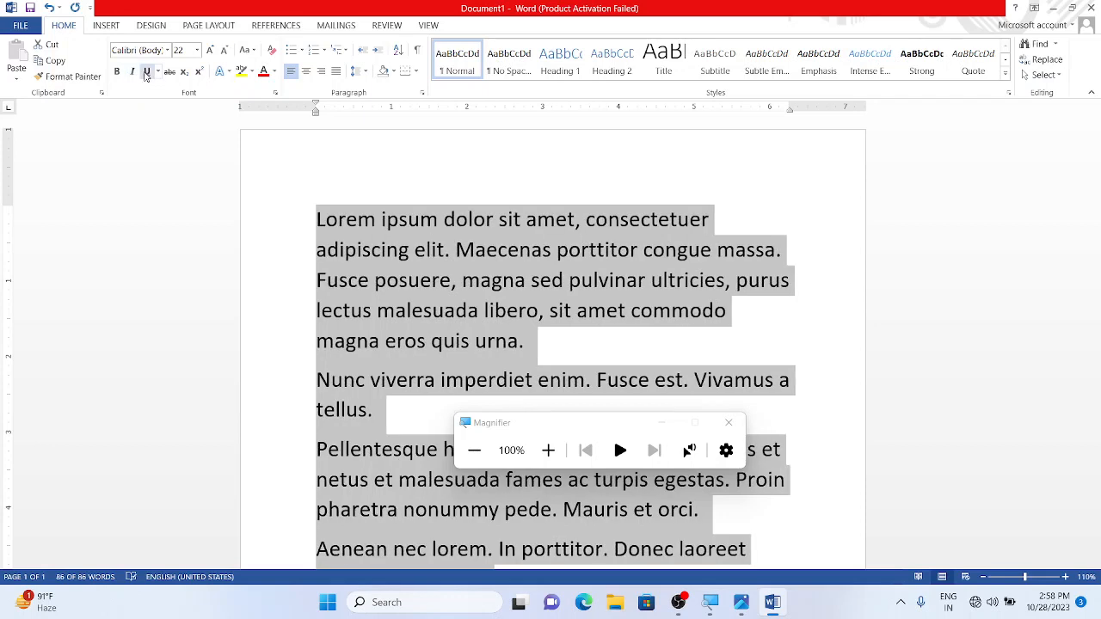
Underline all the selected paragraphs and clear the selection
{"action": "left_click", "coordinate": [146, 73]}
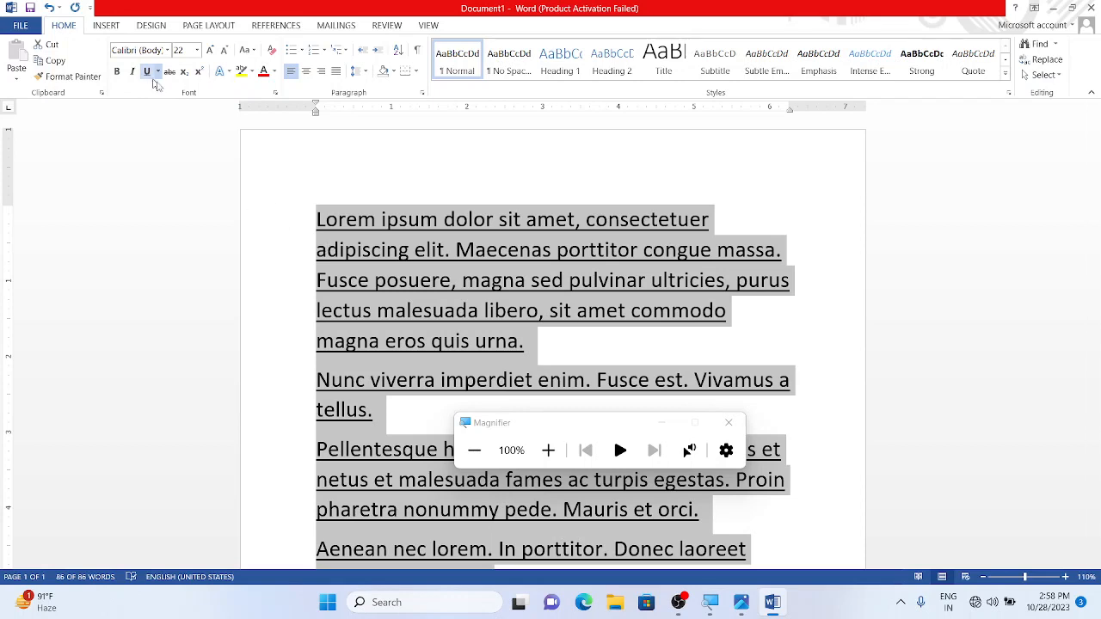
{"action": "left_click", "coordinate": [391, 247]}
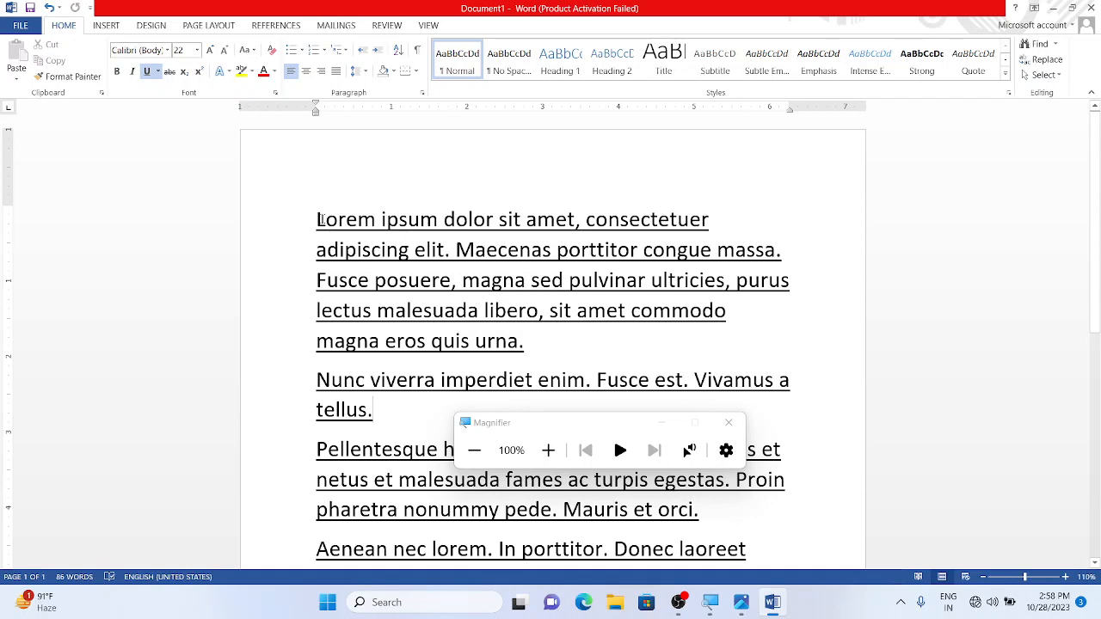
Try switching off underline and turning on italic and bold at the insertion point after "Lorem"
{"action": "left_click_drag", "start_coordinate": [357, 220], "coordinate": [376, 221]}
{"action": "left_click", "coordinate": [376, 220]}
{"action": "left_click", "coordinate": [148, 75]}
{"action": "left_click", "coordinate": [134, 80]}
{"action": "left_click", "coordinate": [134, 81]}
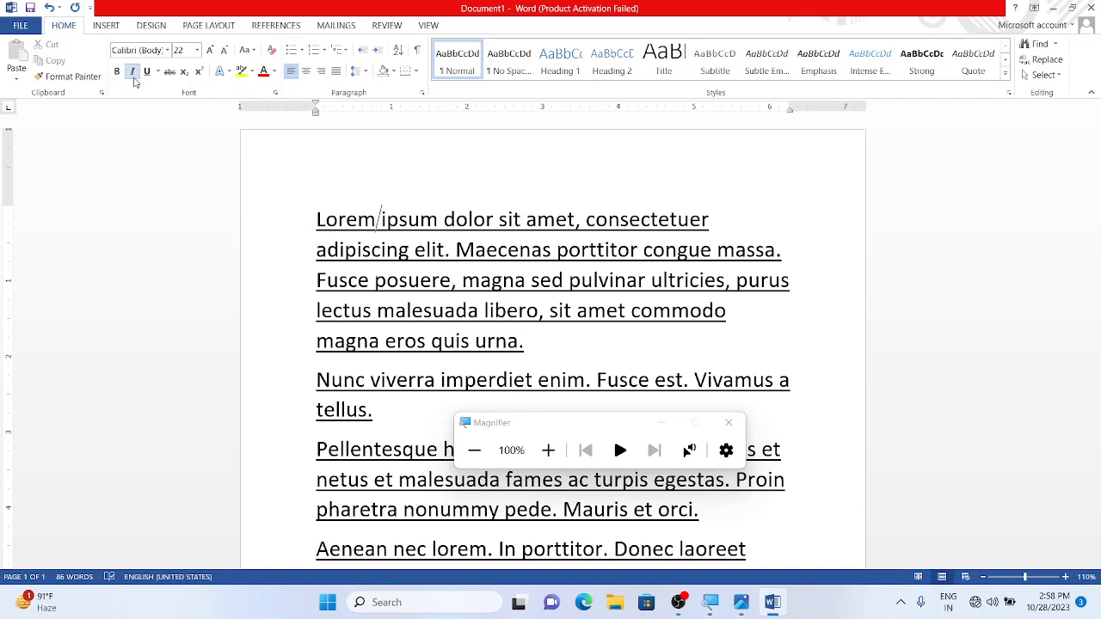
{"action": "left_click", "coordinate": [133, 81]}
{"action": "left_click", "coordinate": [133, 80]}
{"action": "left_click", "coordinate": [118, 75]}
{"action": "left_click", "coordinate": [118, 77]}
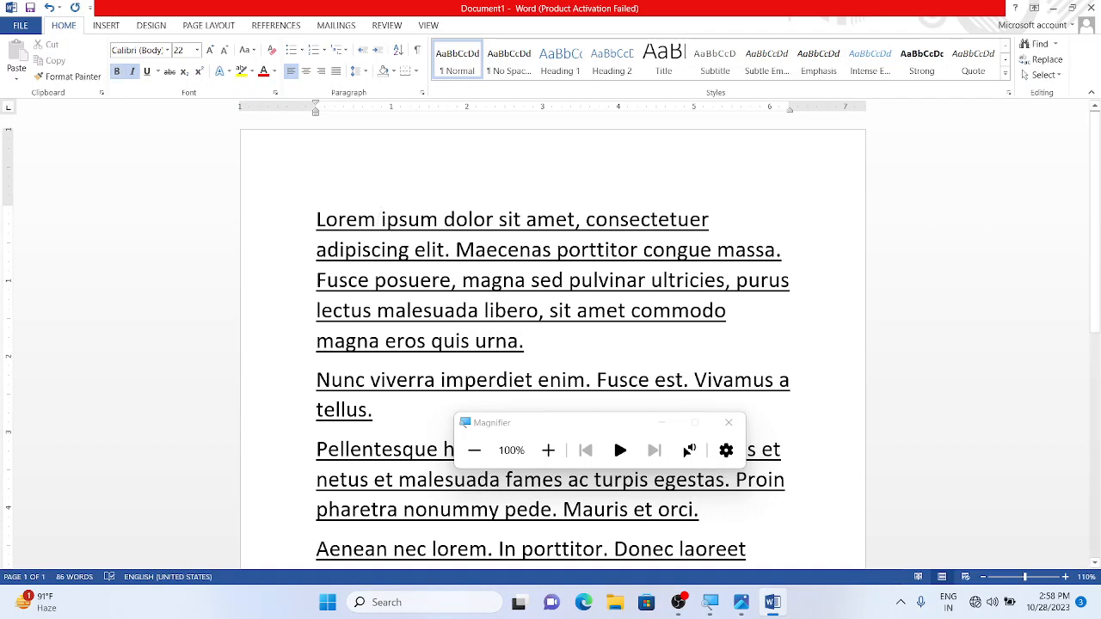
Make the first two paragraphs, from "Lorem ipsum" to "tellus.", bold and remove their underline
{"action": "left_click_drag", "start_coordinate": [316, 220], "coordinate": [394, 411]}
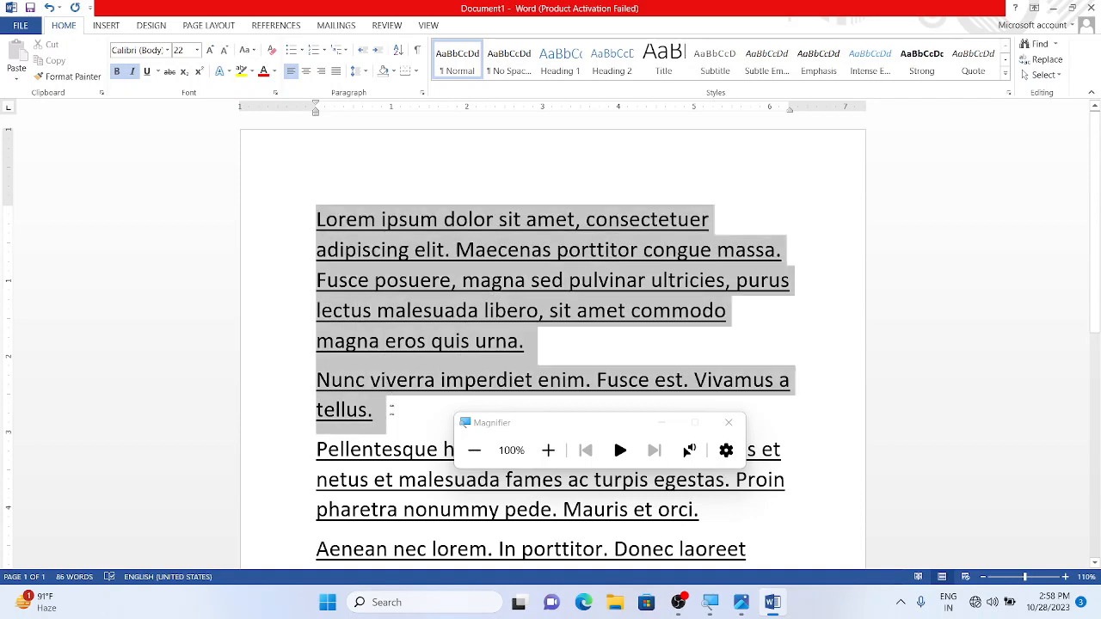
{"action": "left_click", "coordinate": [117, 72]}
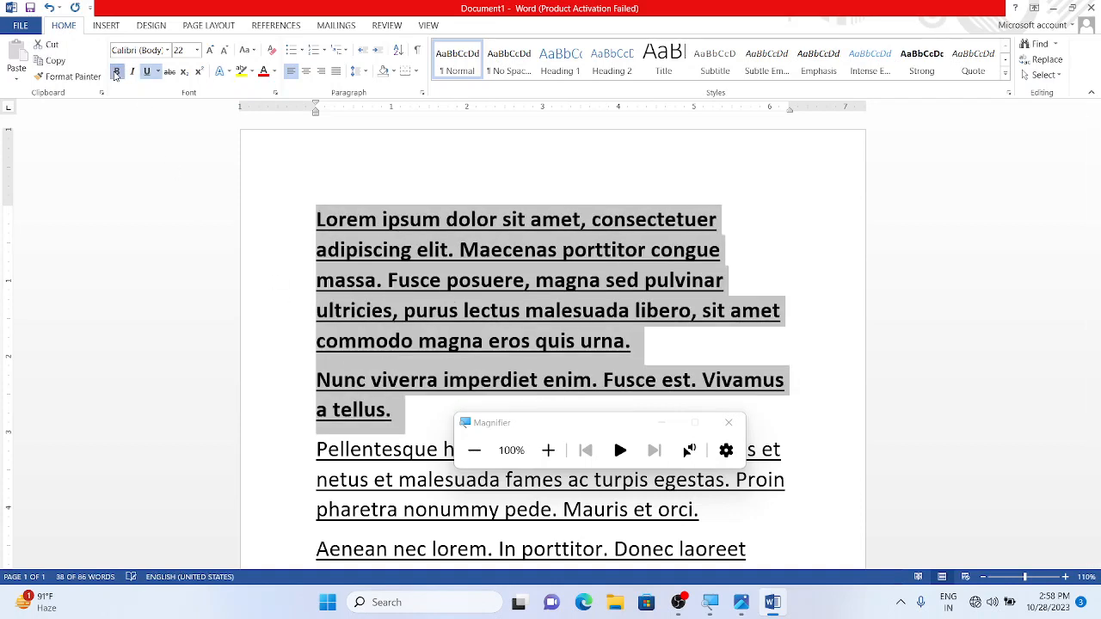
{"action": "left_click", "coordinate": [116, 72]}
{"action": "left_click", "coordinate": [116, 72]}
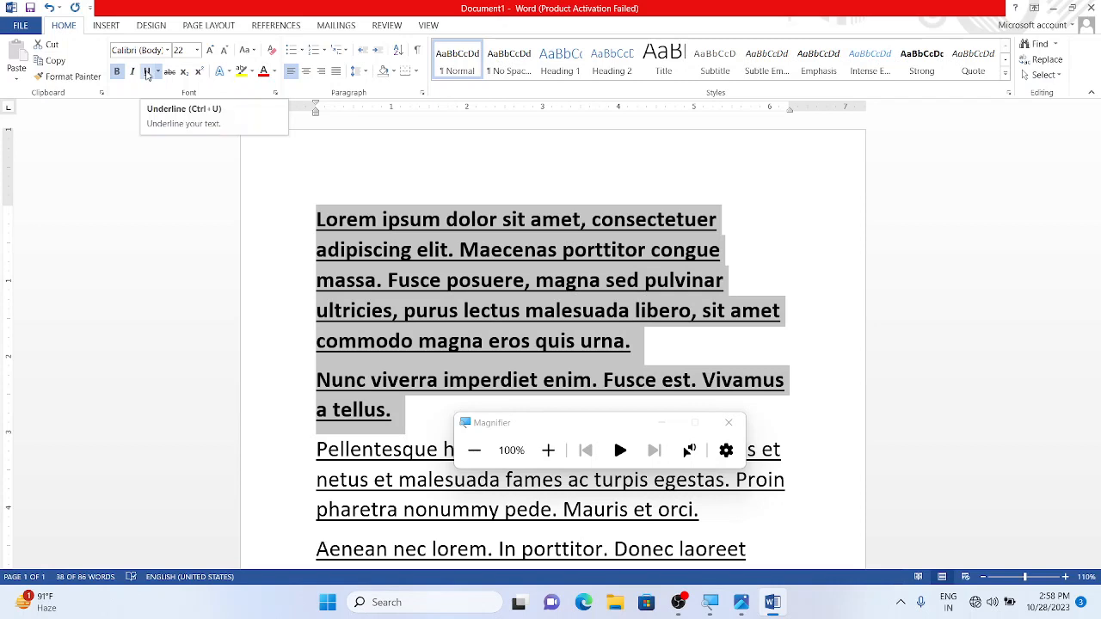
{"action": "left_click", "coordinate": [147, 72]}
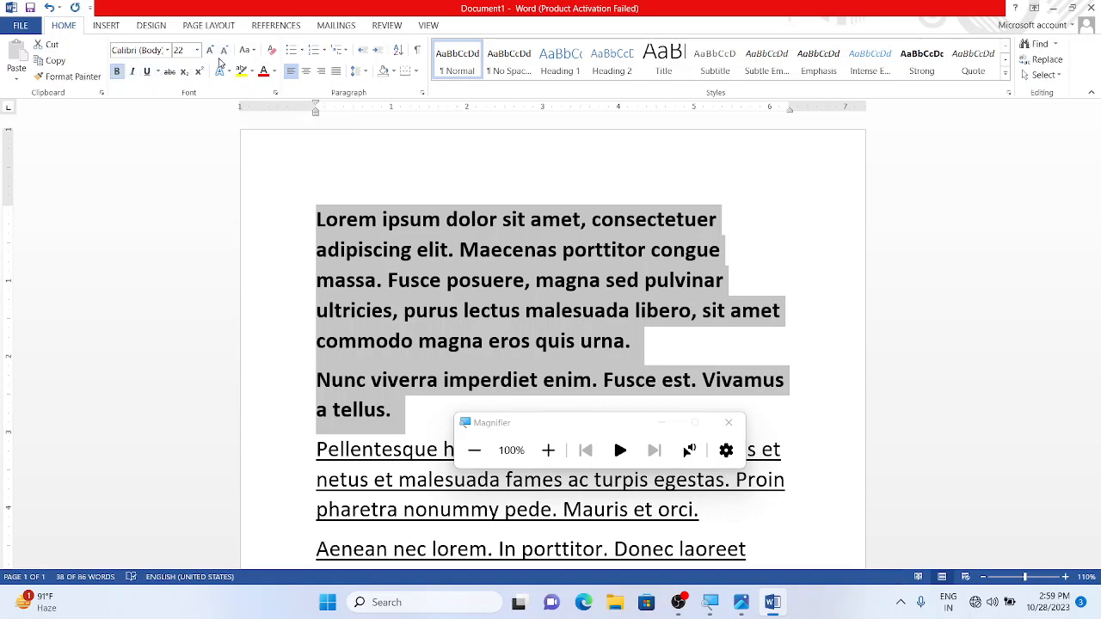
Set the font of the first two paragraphs to Alegreya Black and move the Magnifier window off them
{"action": "left_click", "coordinate": [168, 51]}
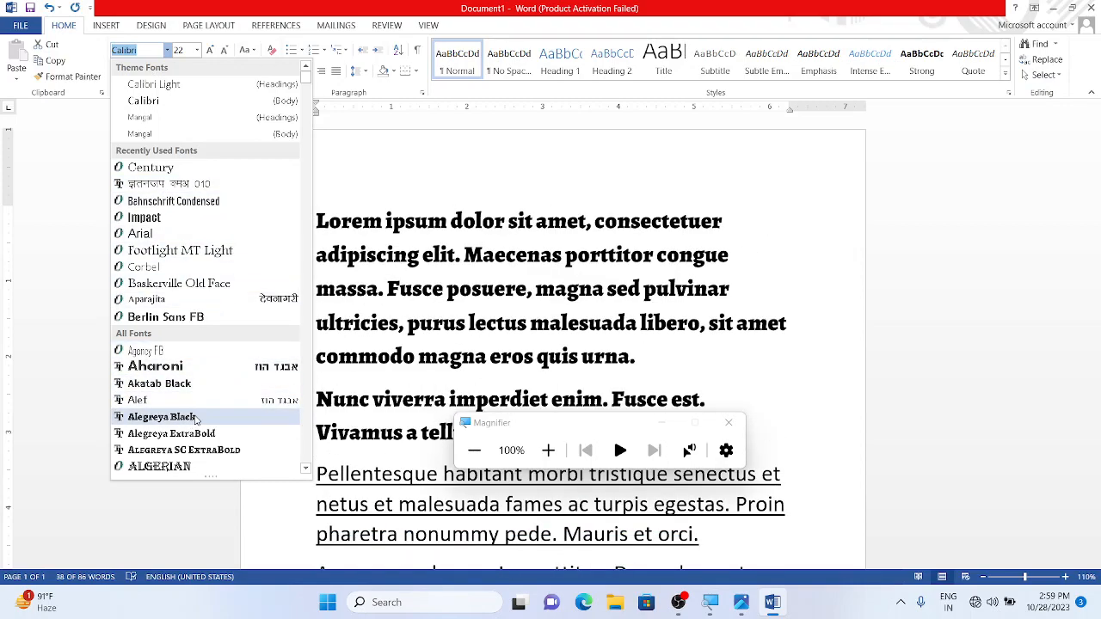
{"action": "left_click", "coordinate": [194, 418]}
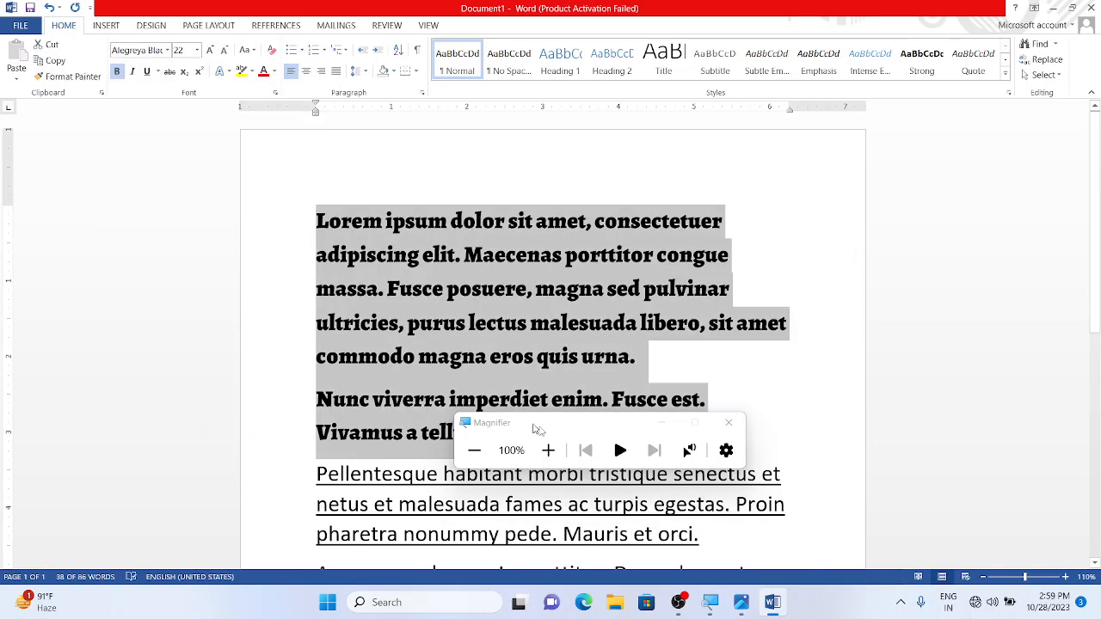
{"action": "left_click_drag", "start_coordinate": [562, 423], "coordinate": [596, 493]}
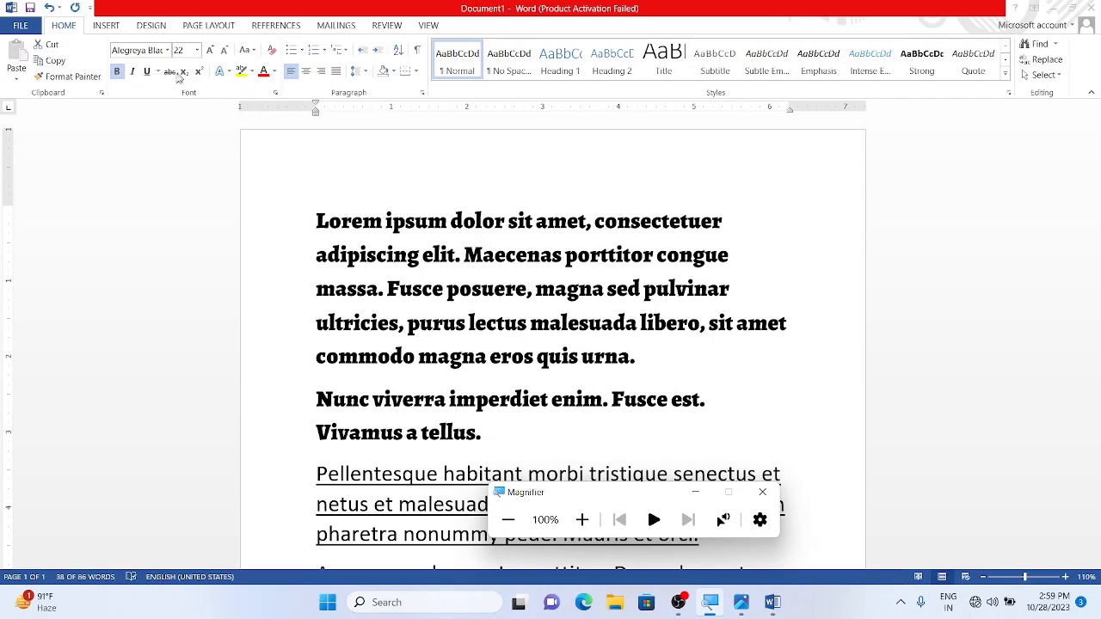
Apply strikethrough to the first two paragraphs and remove it again
{"action": "triple_click", "coordinate": [367, 287]}
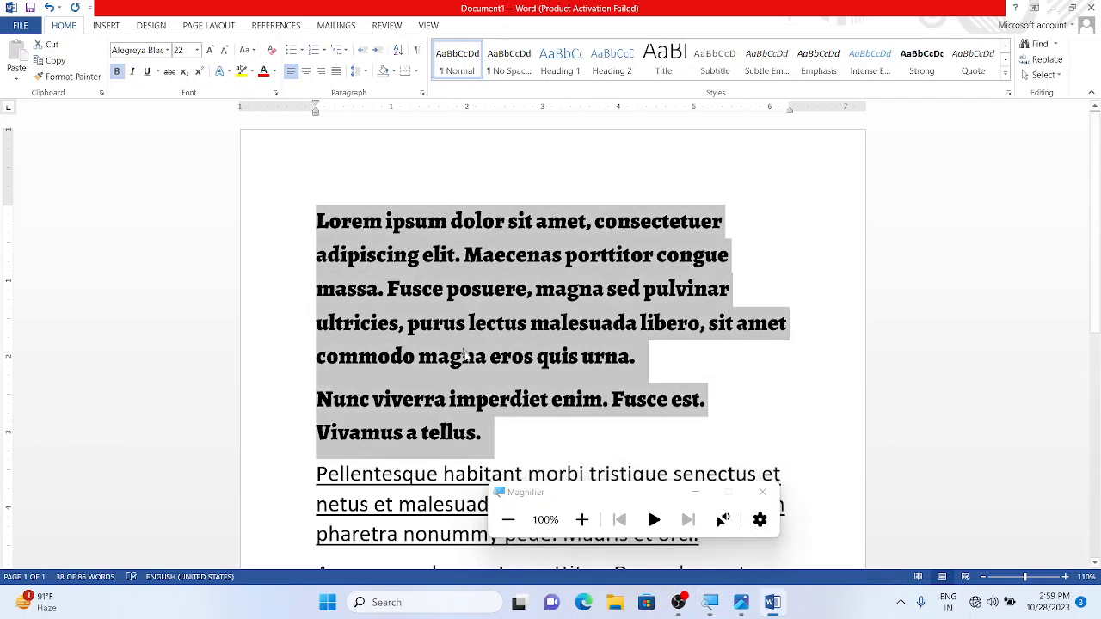
{"action": "left_click_drag", "start_coordinate": [497, 448], "coordinate": [307, 200]}
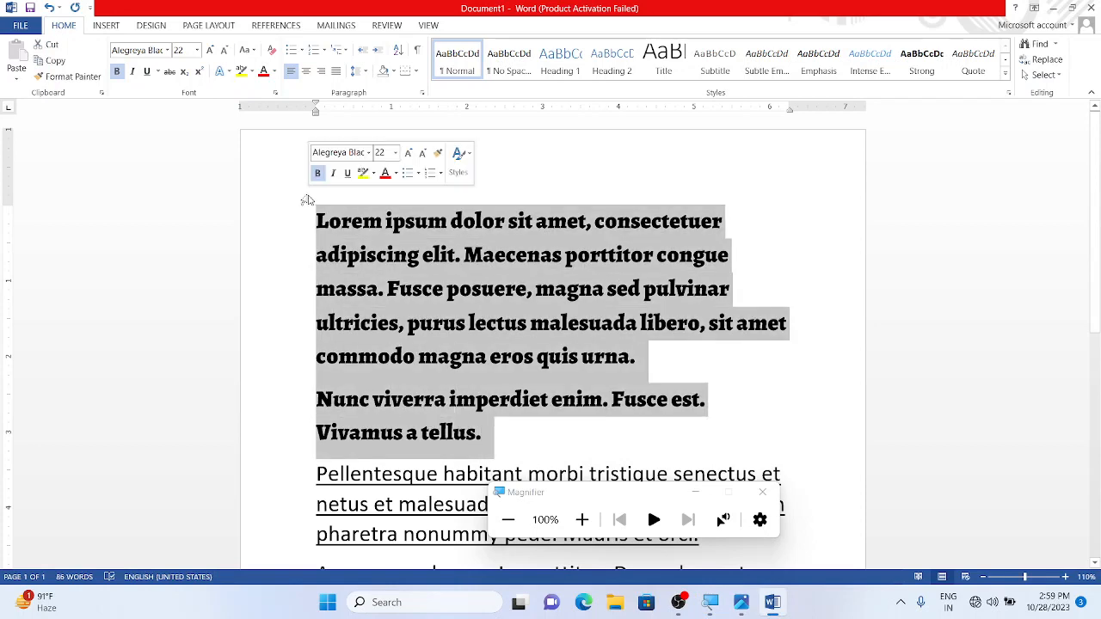
{"action": "left_click", "coordinate": [170, 72]}
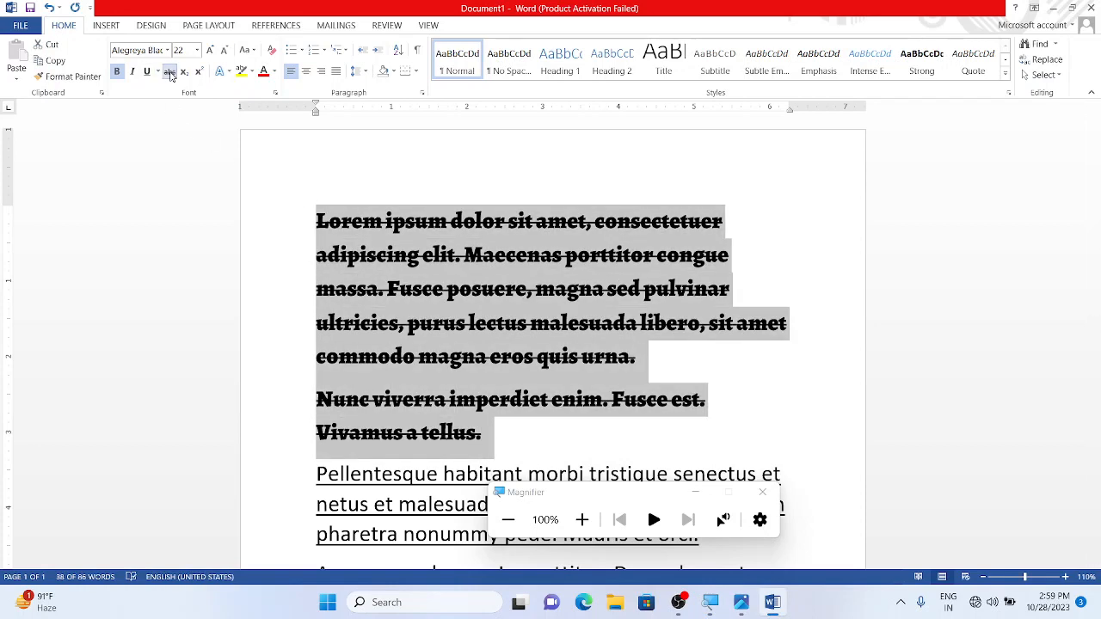
{"action": "left_click", "coordinate": [169, 72]}
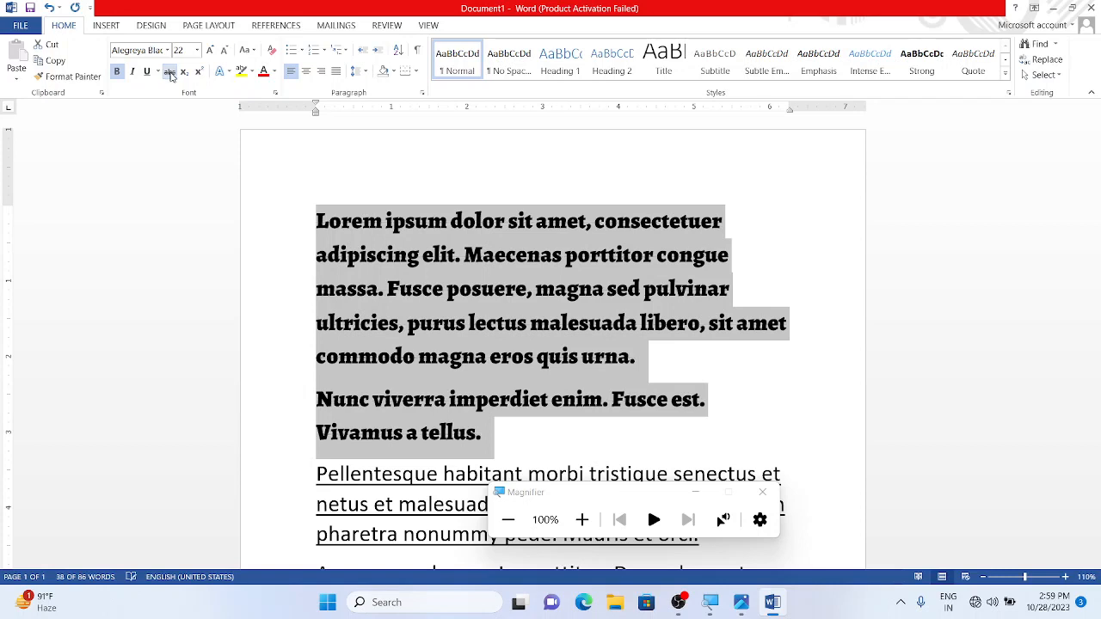
Delete the first two paragraphs and enter "=a2+b2" on a new line above the "Pellentesque" paragraph
{"action": "left_click", "coordinate": [503, 437]}
{"action": "left_click_drag", "start_coordinate": [465, 418], "coordinate": [312, 241]}
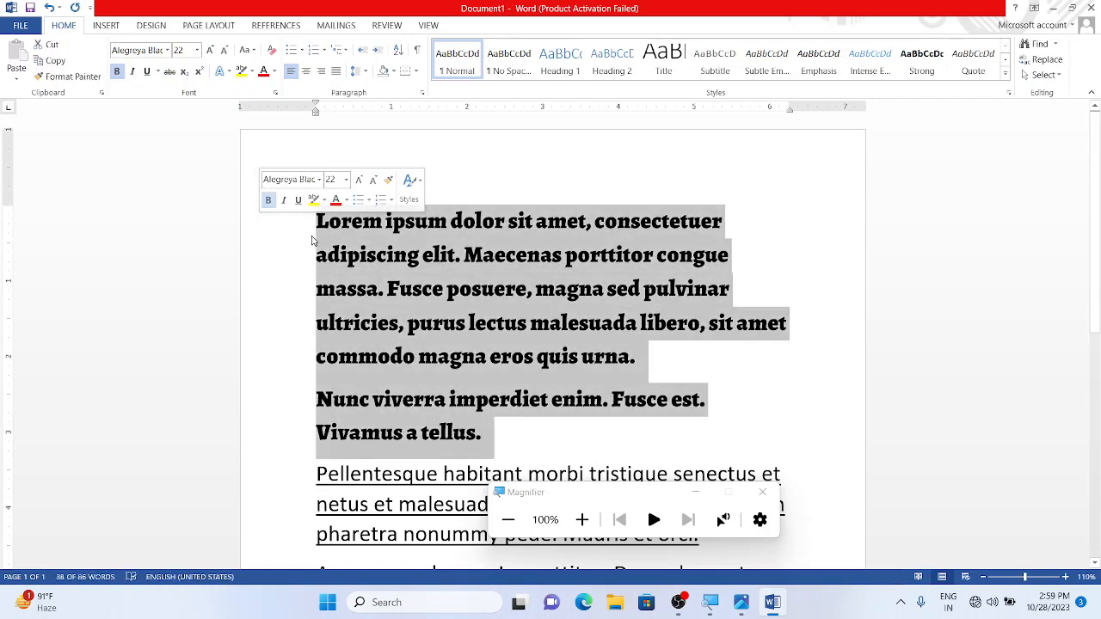
{"action": "key", "text": "Delete"}
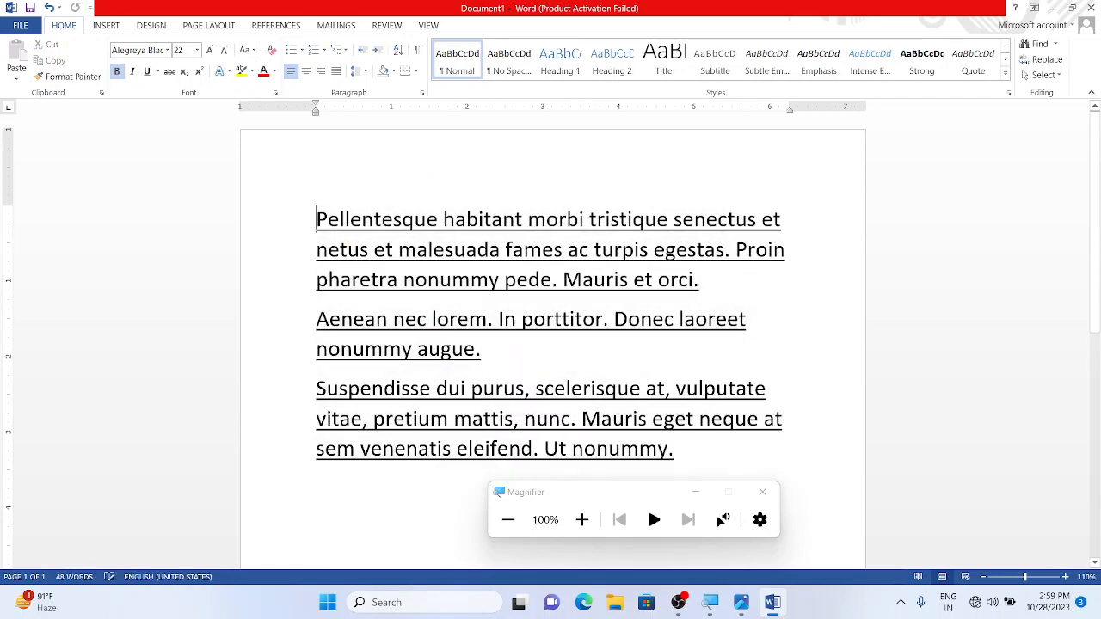
{"action": "key", "text": "Return"}
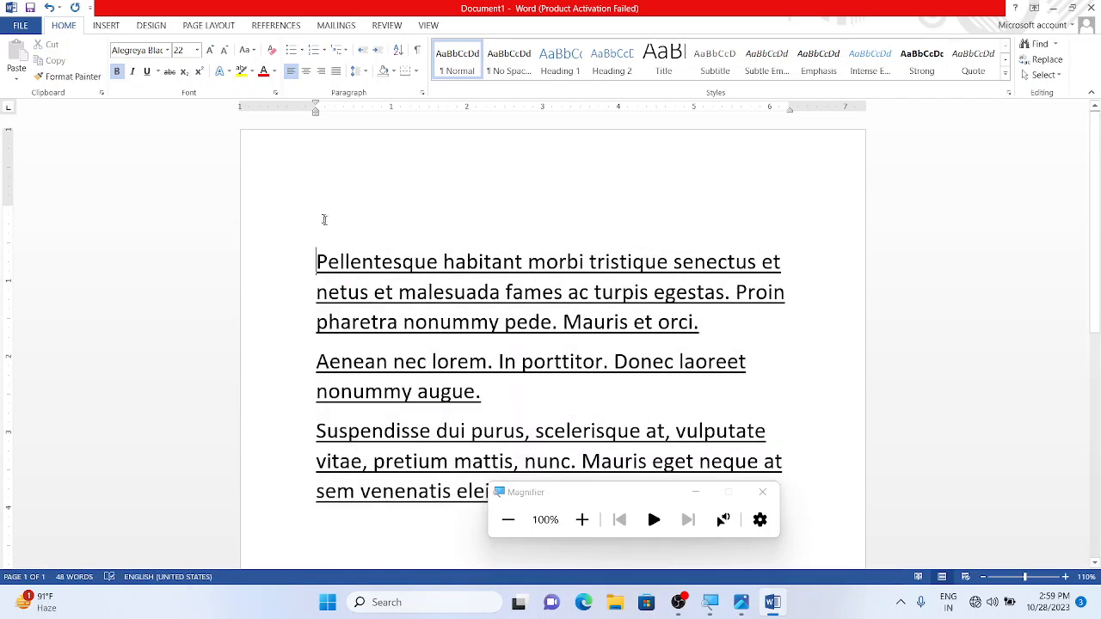
{"action": "key", "text": "Up"}
{"action": "type", "text": "="}
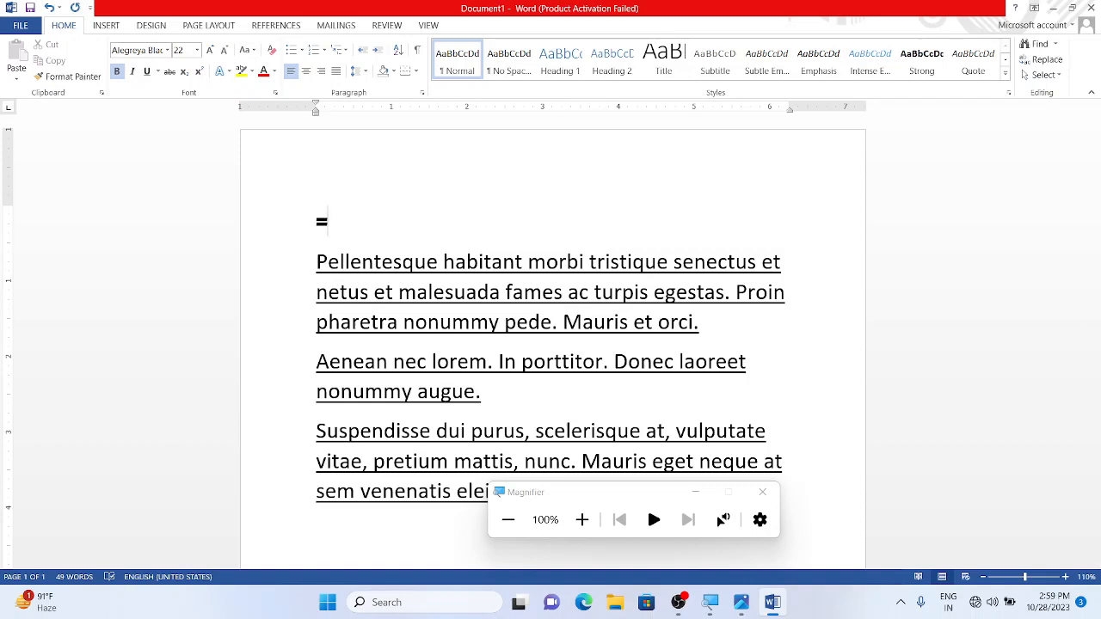
{"action": "type", "text": "a2+b2"}
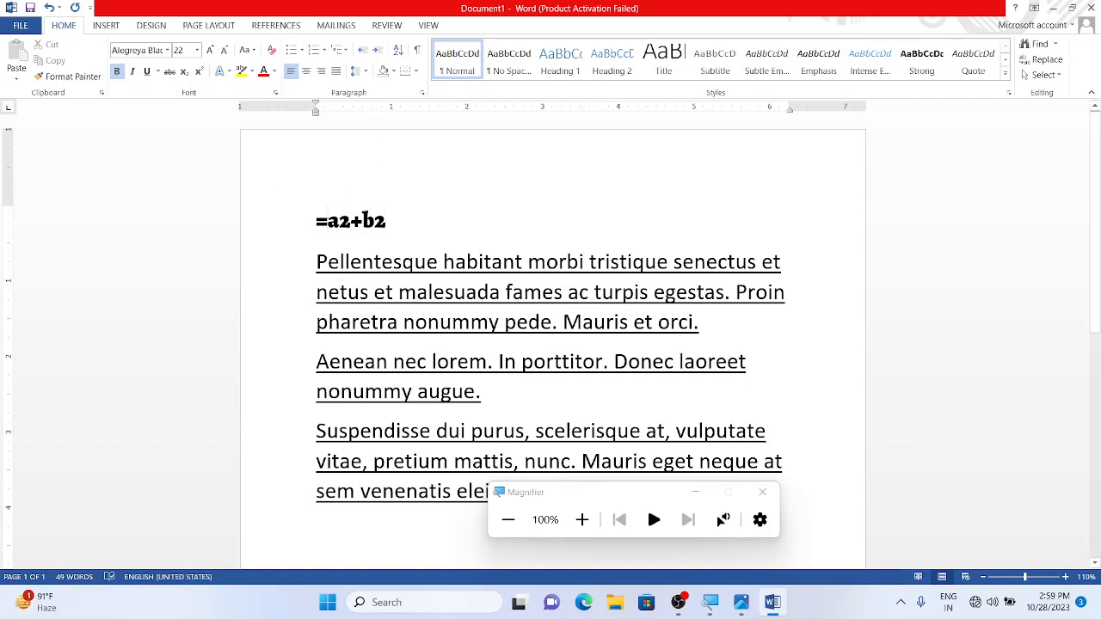
Make the 2 after "a" superscript and the 2 after "b" subscript in the formula line
{"action": "left_click", "coordinate": [328, 217]}
{"action": "key", "text": "Right"}
{"action": "left_click_drag", "start_coordinate": [327, 219], "coordinate": [351, 223]}
{"action": "left_click", "coordinate": [340, 222]}
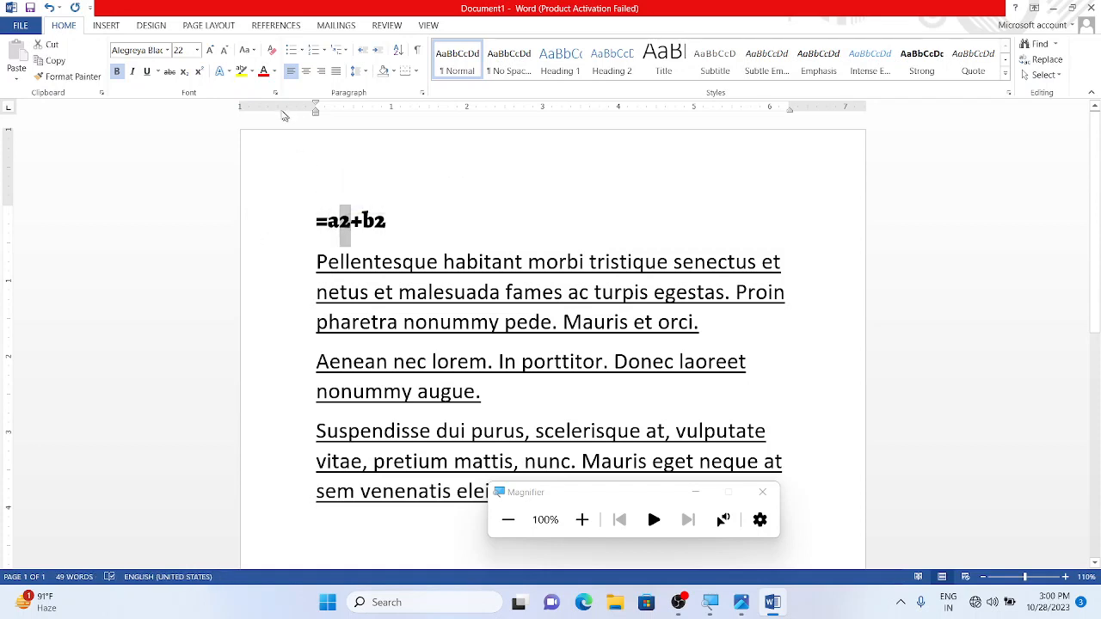
{"action": "left_click", "coordinate": [198, 76]}
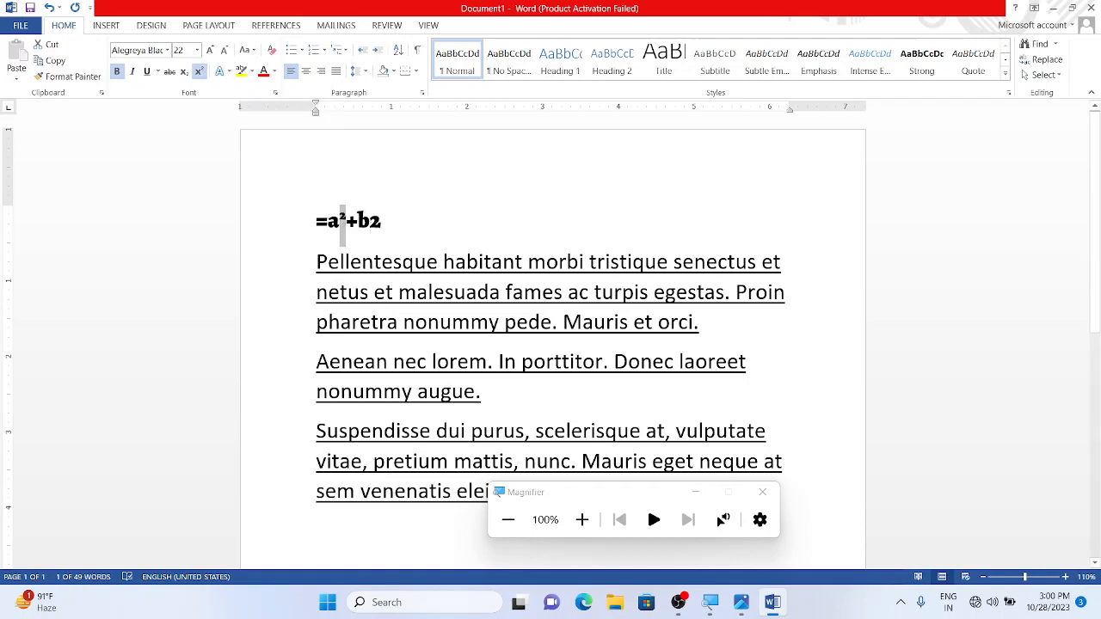
{"action": "left_click_drag", "start_coordinate": [381, 222], "coordinate": [370, 222]}
{"action": "left_click", "coordinate": [183, 70]}
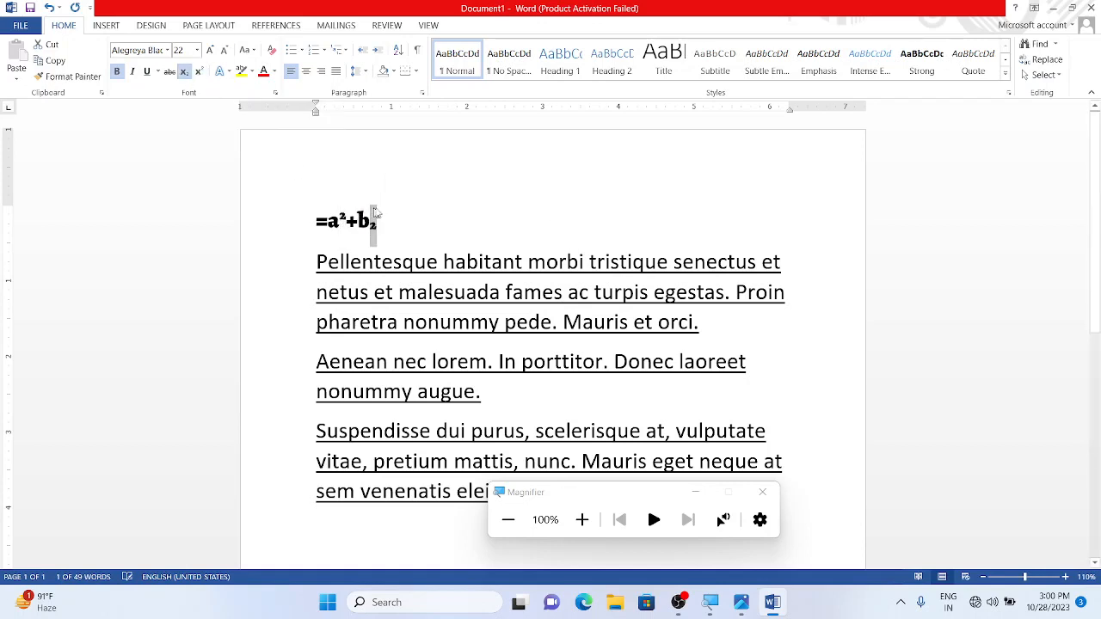
{"action": "key", "text": "Right"}
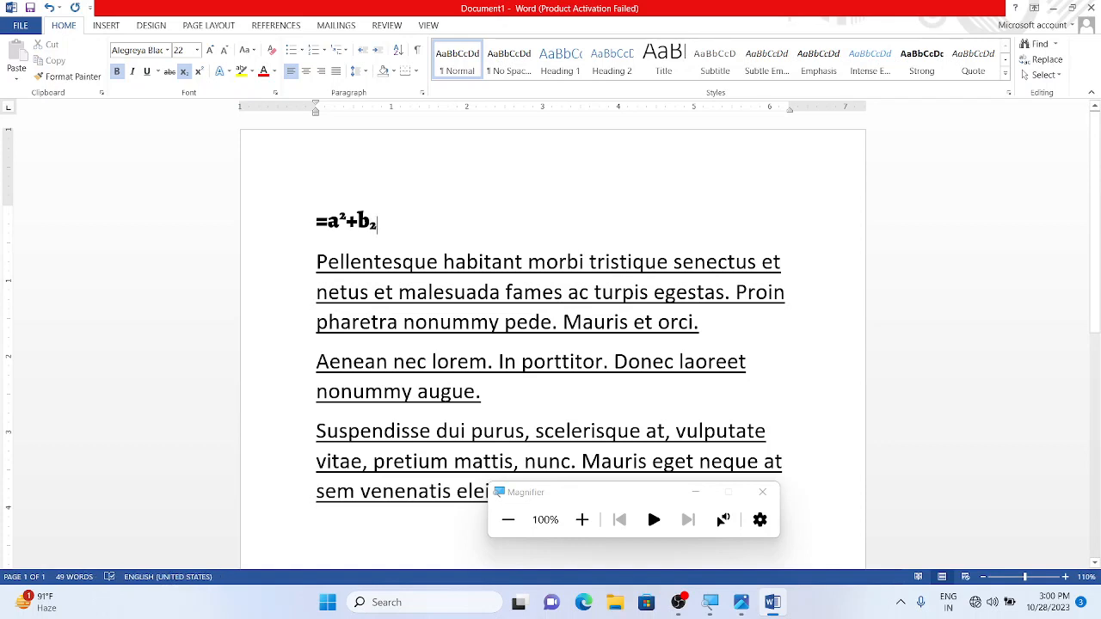
Apply the outlined gold text effect to the whole formula line
{"action": "left_click", "coordinate": [226, 73]}
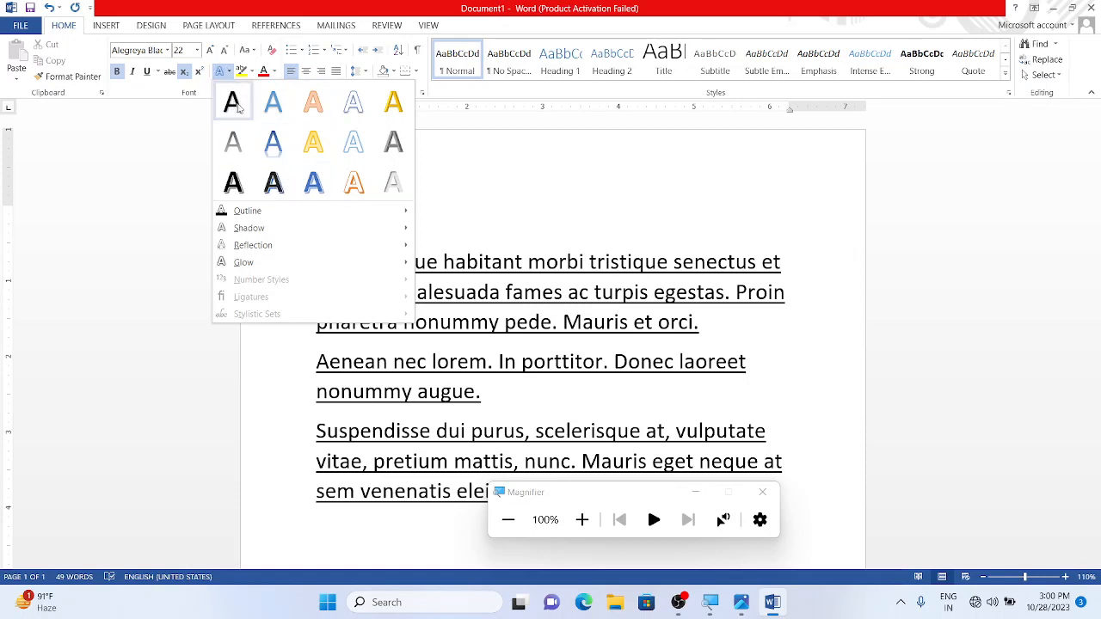
{"action": "left_click", "coordinate": [391, 114]}
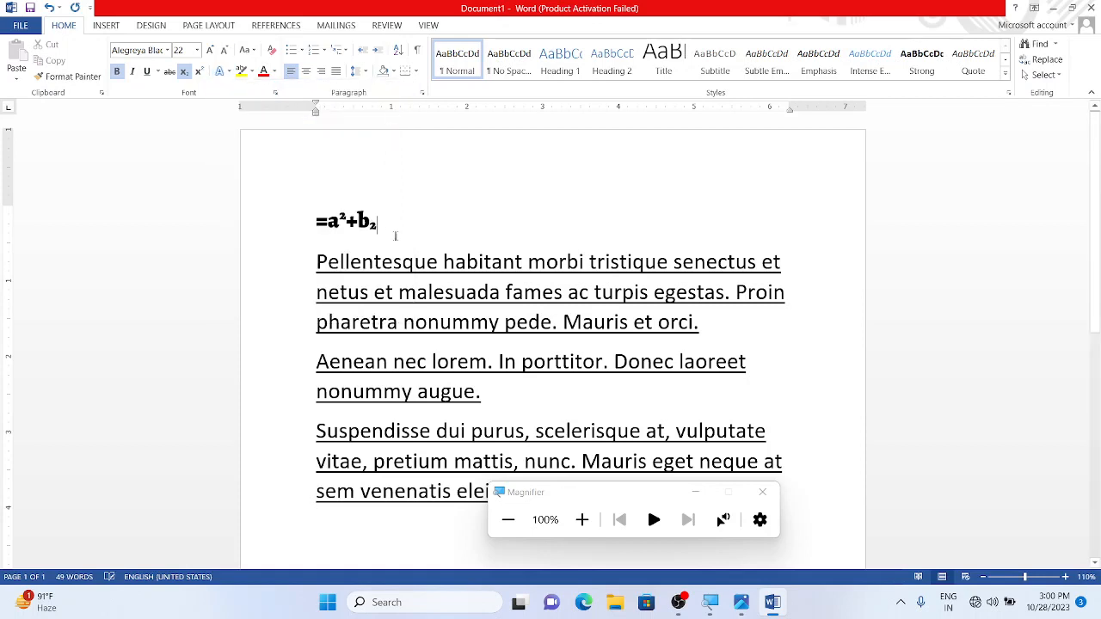
{"action": "triple_click", "coordinate": [353, 215]}
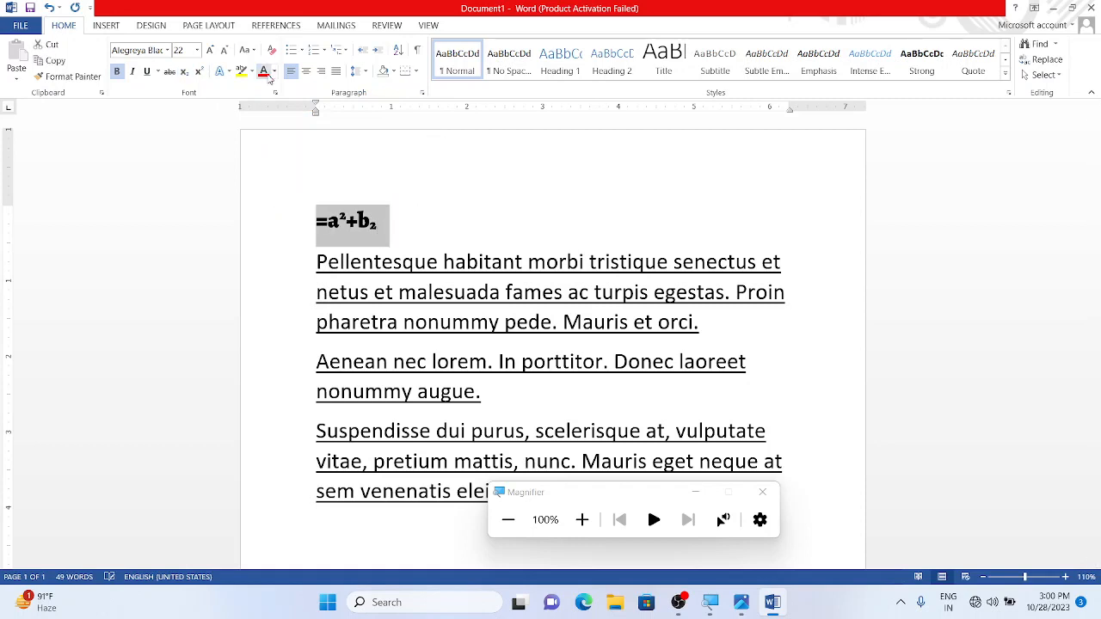
{"action": "left_click", "coordinate": [226, 72]}
{"action": "left_click", "coordinate": [315, 140]}
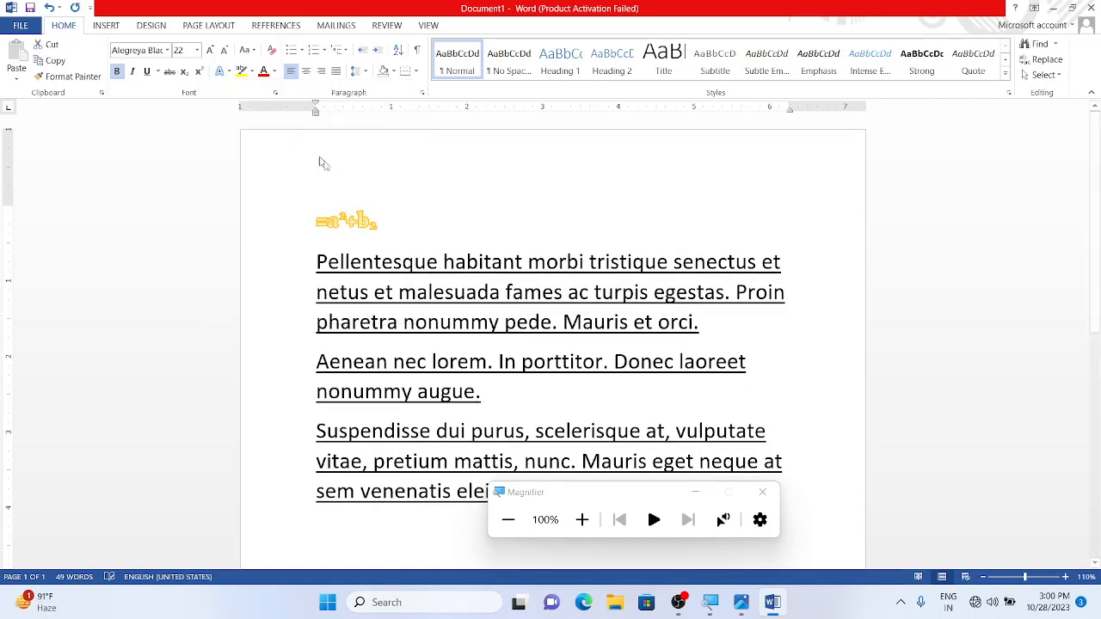
{"action": "key", "text": "End"}
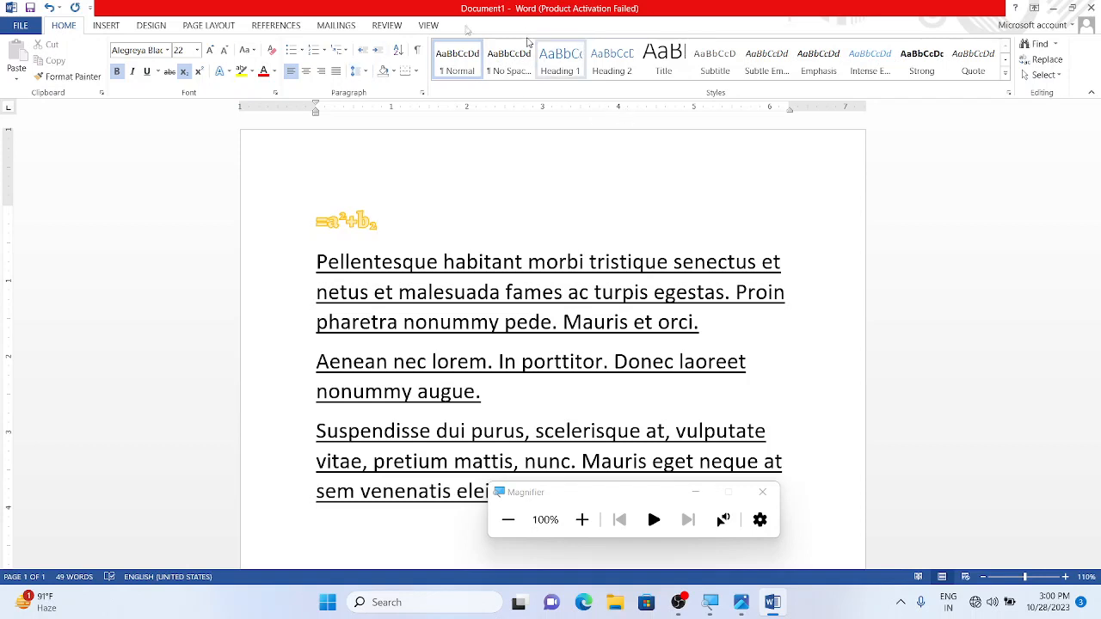
Change the "Pellentesque" paragraph to uppercase, and try clearing its formatting before undoing that
{"action": "left_click", "coordinate": [254, 52]}
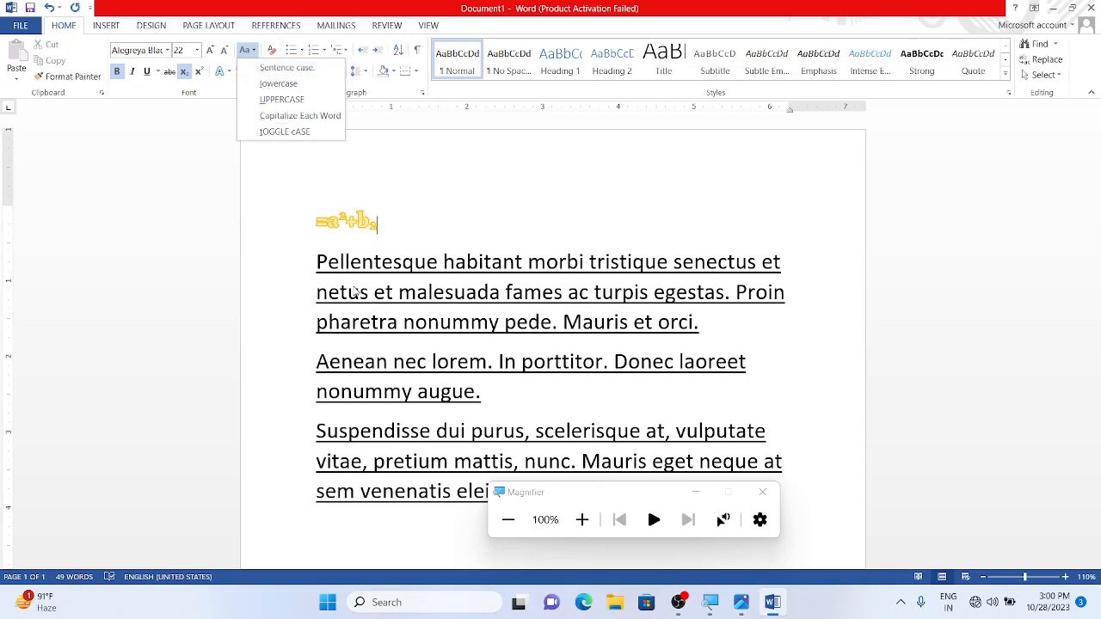
{"action": "left_click", "coordinate": [387, 294]}
{"action": "left_click_drag", "start_coordinate": [316, 260], "coordinate": [707, 330]}
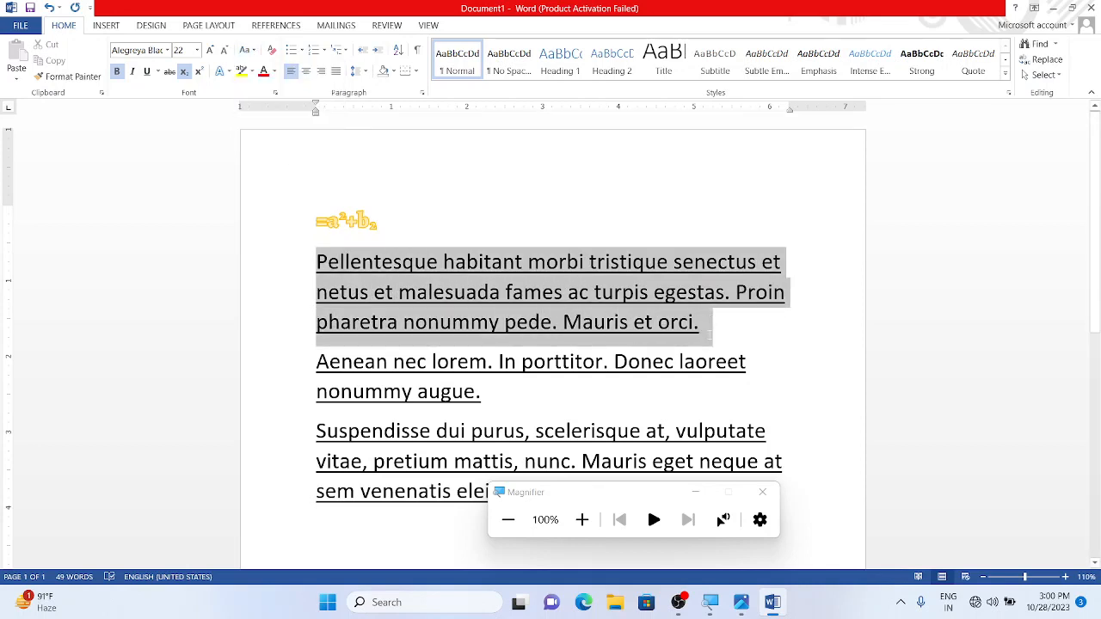
{"action": "left_click", "coordinate": [250, 52]}
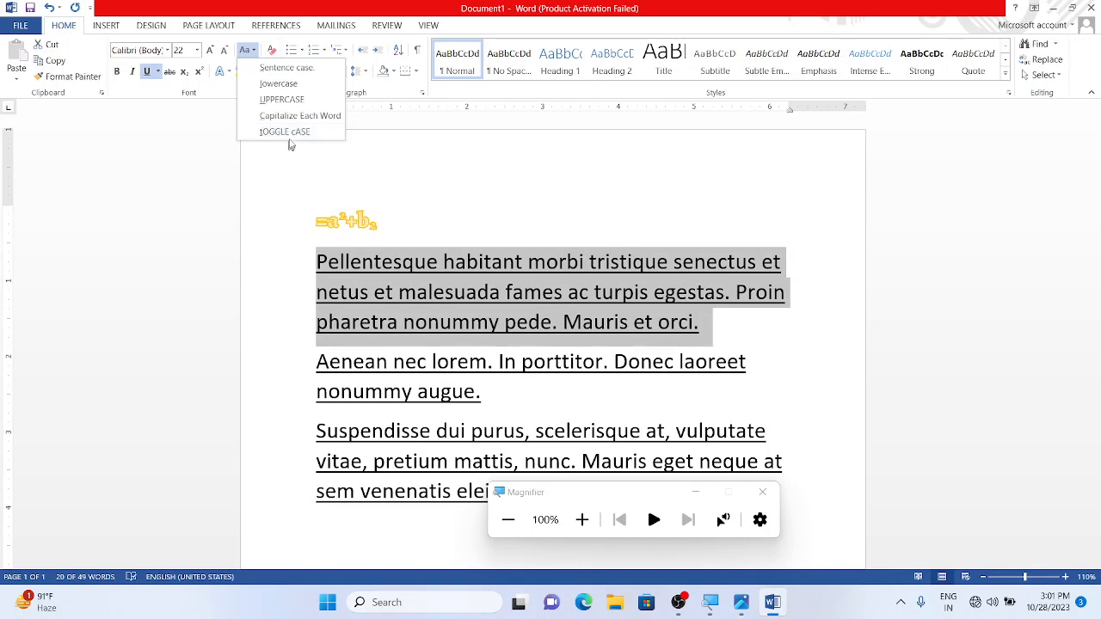
{"action": "left_click", "coordinate": [290, 104]}
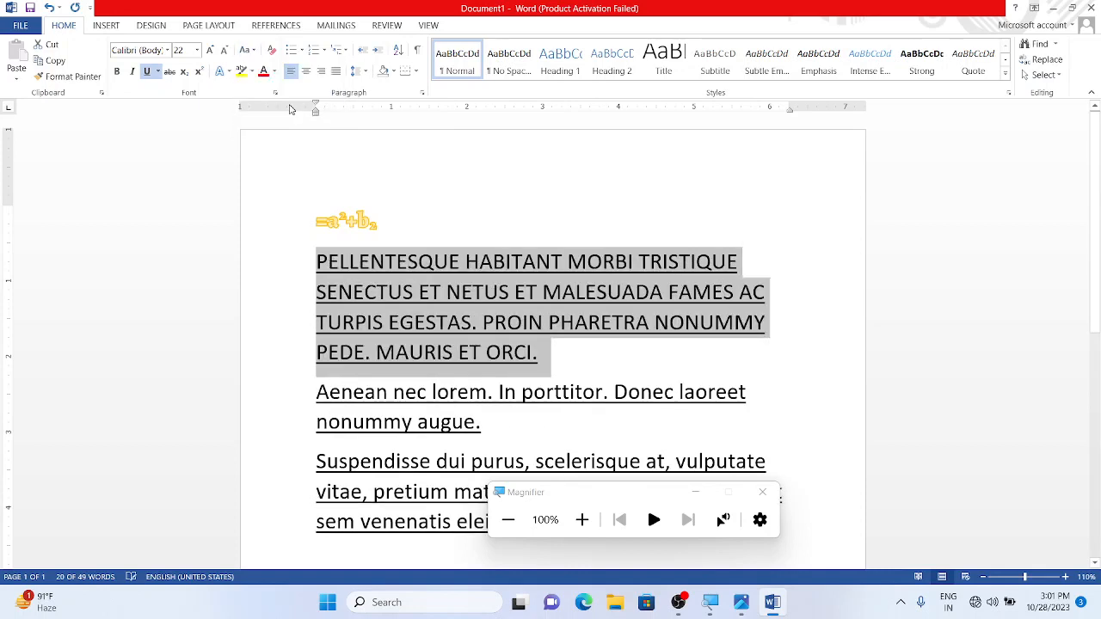
{"action": "left_click", "coordinate": [273, 52]}
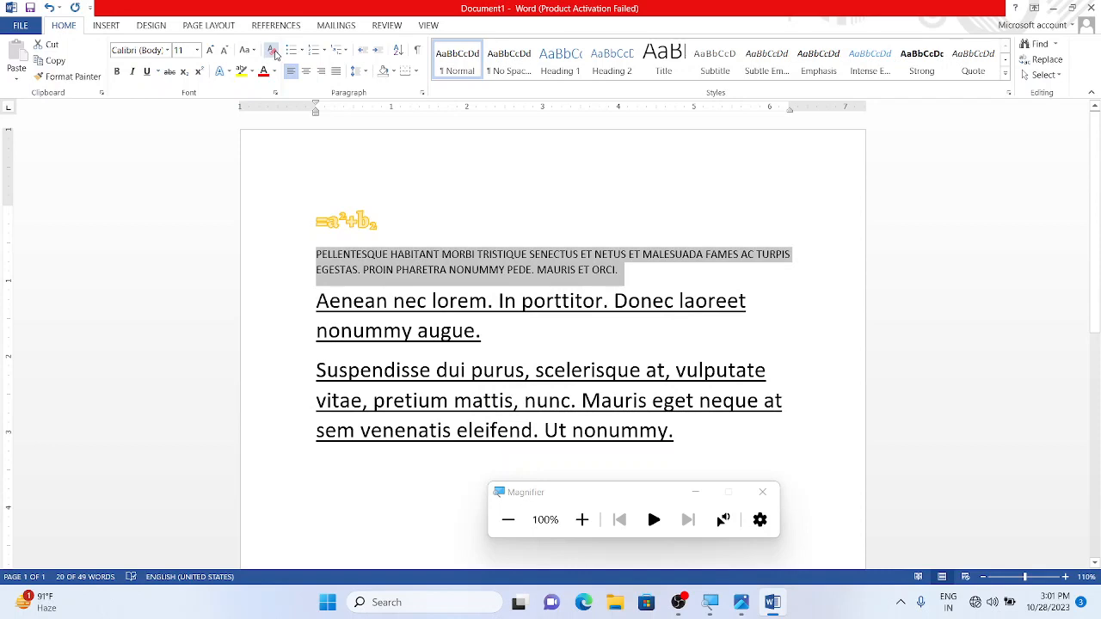
{"action": "key", "text": "ctrl+z"}
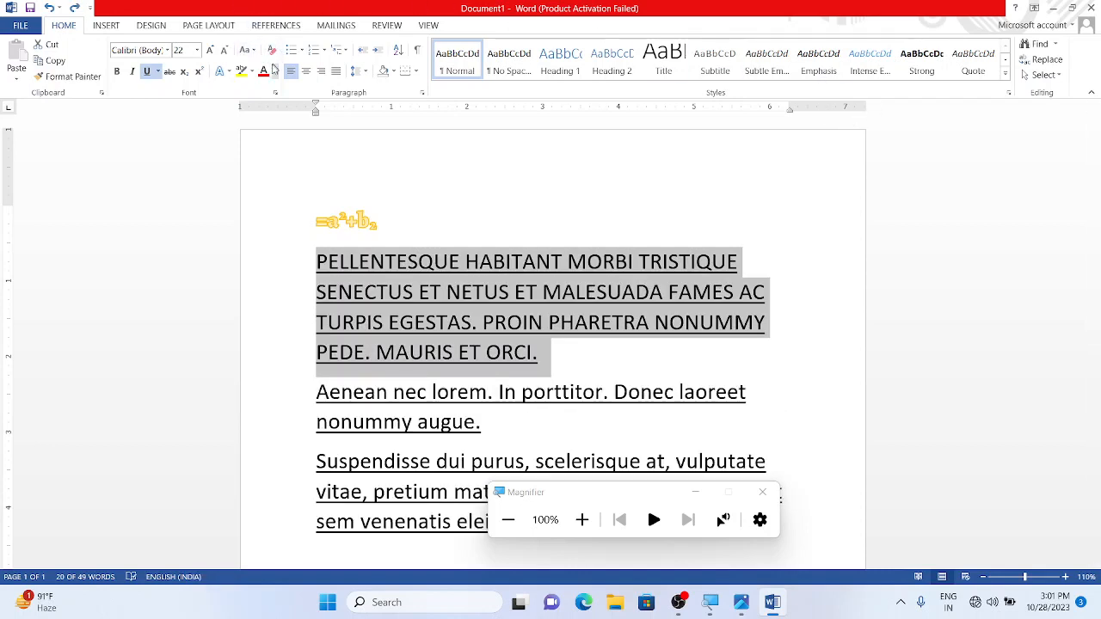
Change the "Pellentesque" paragraph to Capitalize Each Word and clear the selection
{"action": "left_click", "coordinate": [247, 50]}
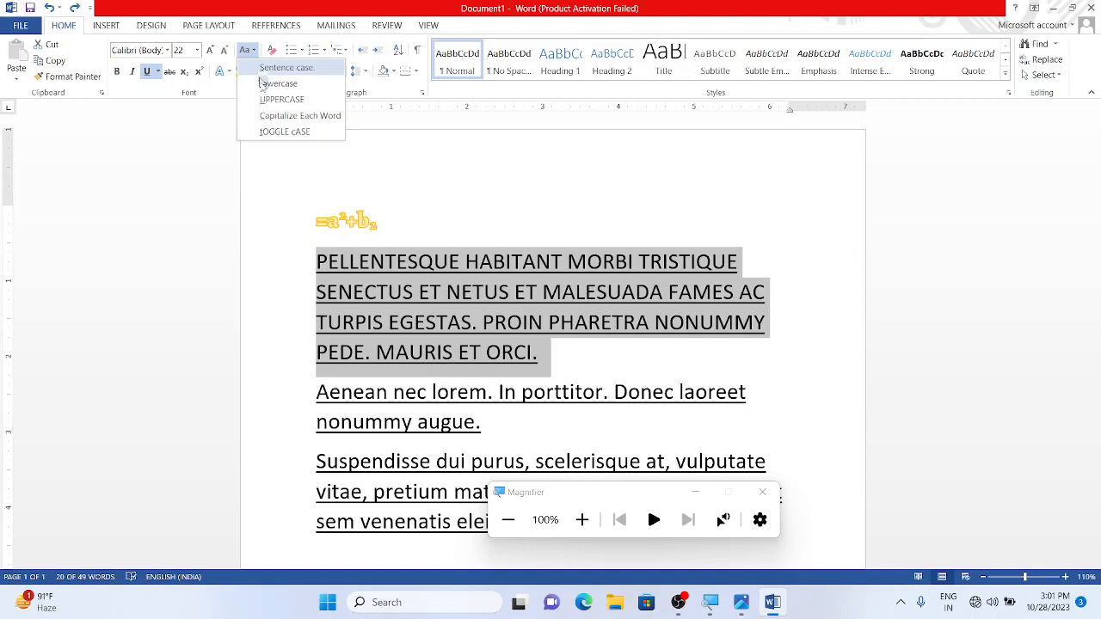
{"action": "left_click", "coordinate": [274, 117]}
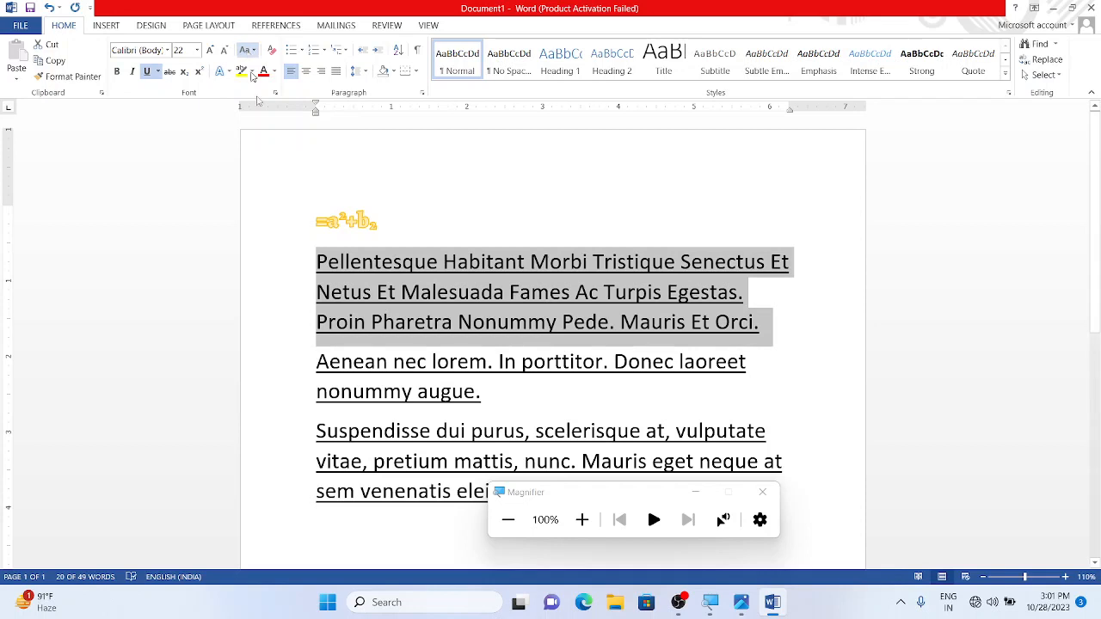
{"action": "left_click", "coordinate": [473, 332]}
{"action": "left_click", "coordinate": [473, 331]}
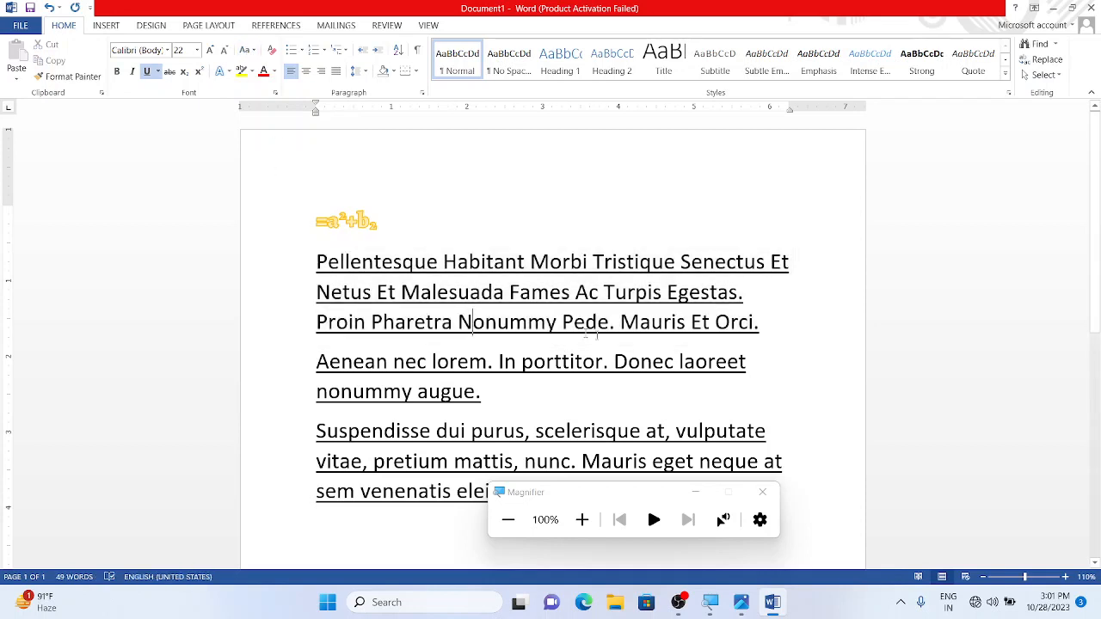
Highlight the whole "Pellentesque" paragraph in red
{"action": "left_click", "coordinate": [252, 71]}
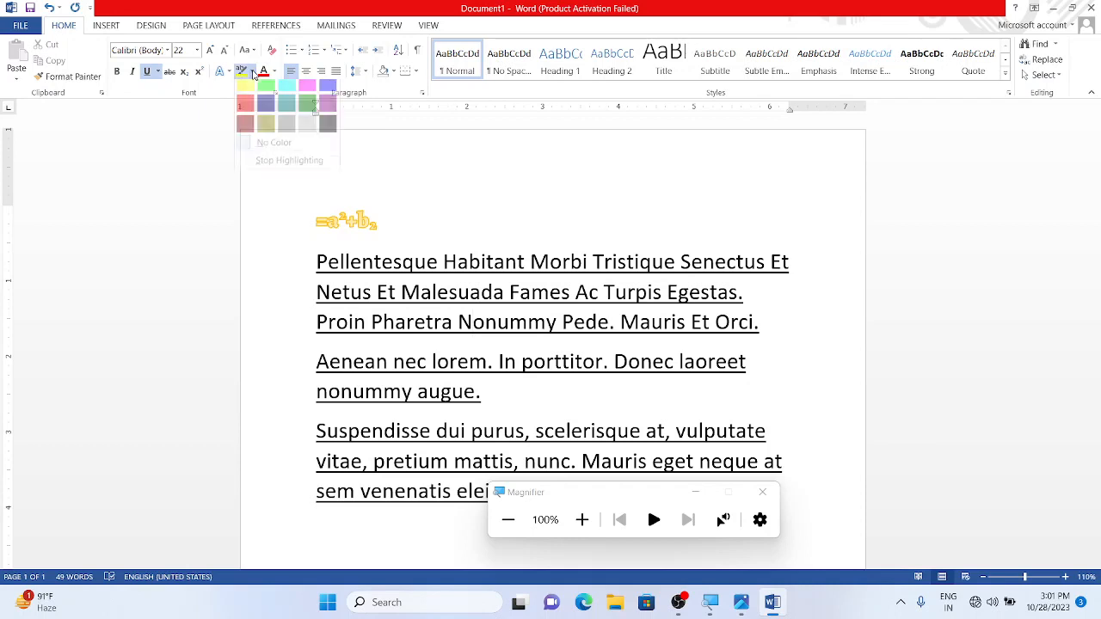
{"action": "left_click", "coordinate": [247, 112]}
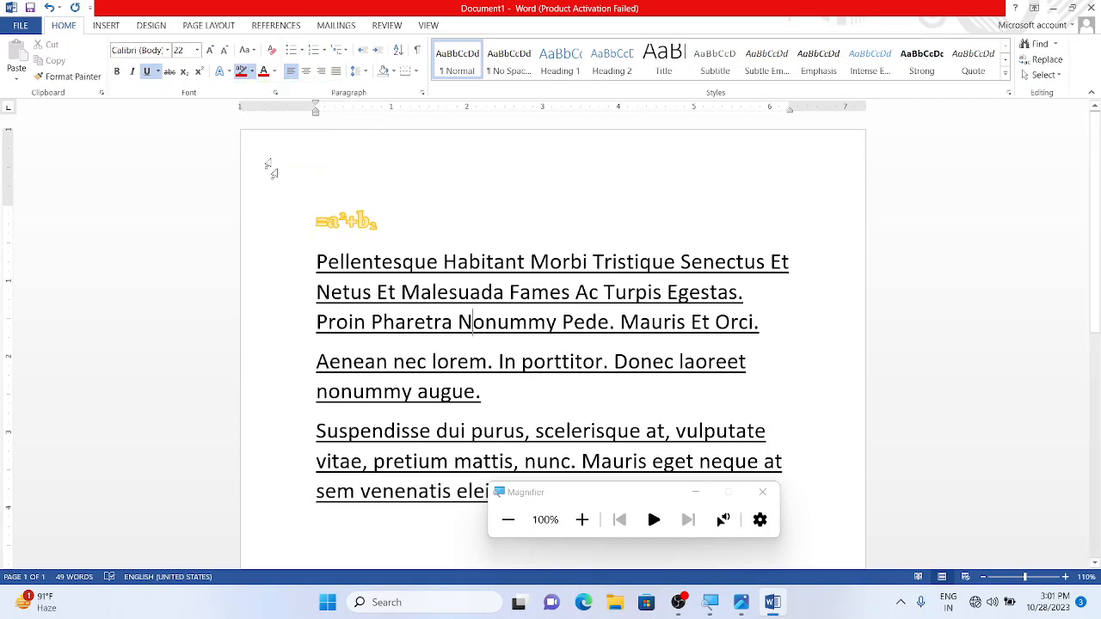
{"action": "left_click", "coordinate": [316, 261]}
{"action": "mouse_move", "coordinate": [359, 265]}
{"action": "left_mouse_down"}
{"action": "mouse_move", "coordinate": [560, 321]}
{"action": "mouse_move", "coordinate": [796, 313]}
{"action": "left_mouse_up"}
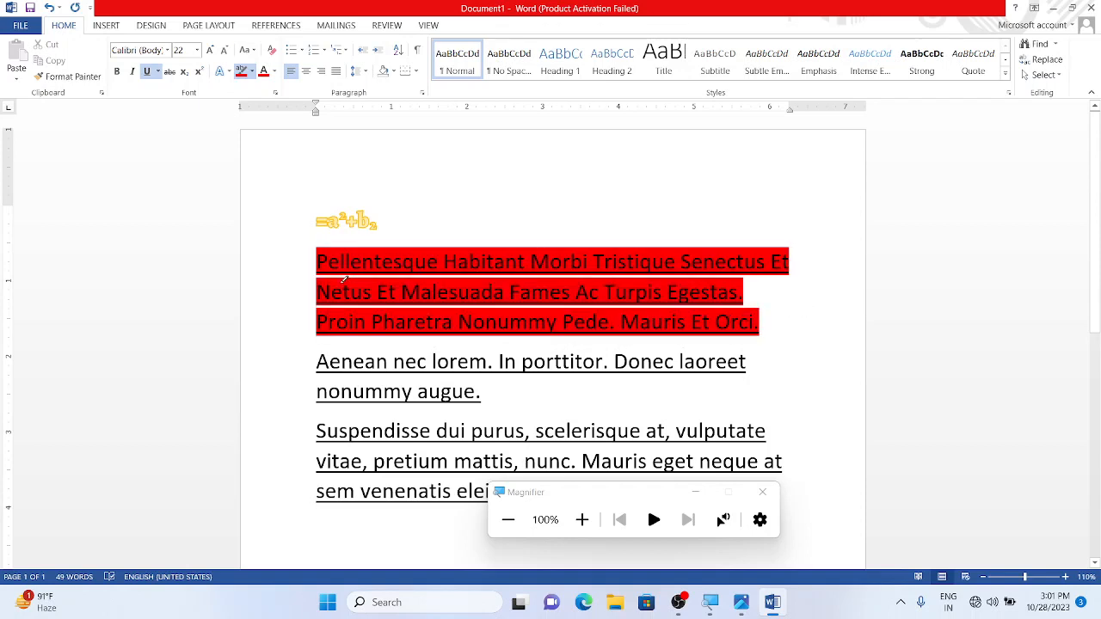
Highlight the whole "Pellentesque" paragraph in dark blue
{"action": "left_click", "coordinate": [252, 71]}
{"action": "left_click", "coordinate": [266, 114]}
{"action": "mouse_move", "coordinate": [315, 253]}
{"action": "left_mouse_down"}
{"action": "mouse_move", "coordinate": [716, 329]}
{"action": "mouse_move", "coordinate": [813, 321]}
{"action": "left_mouse_up"}
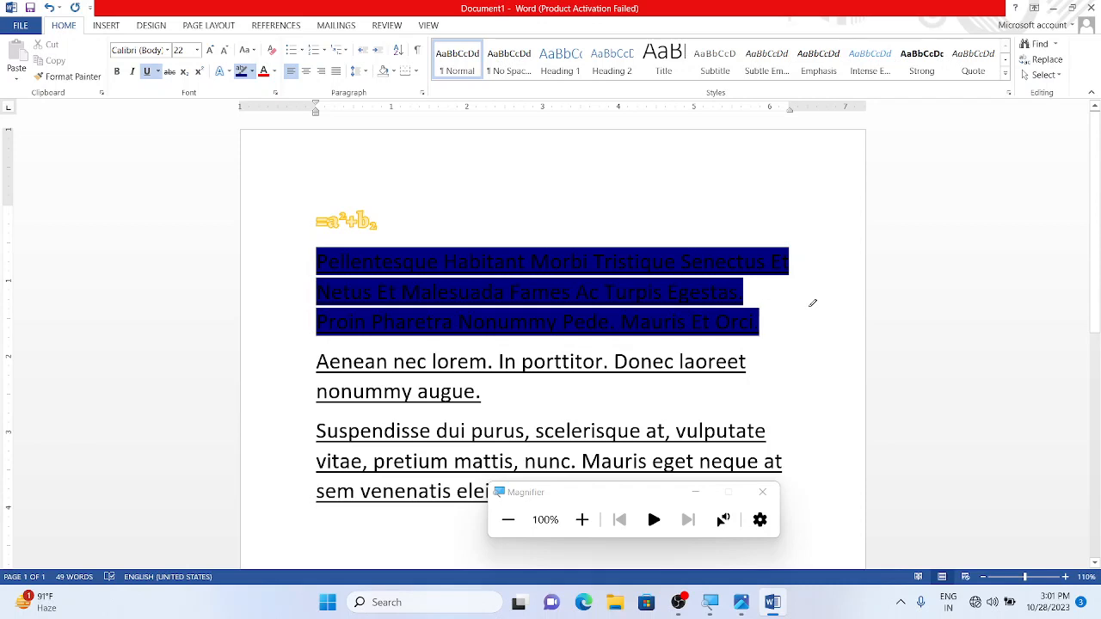
Remove the highlight from the whole "Pellentesque" paragraph using the No Color highlight option
{"action": "left_click", "coordinate": [252, 72]}
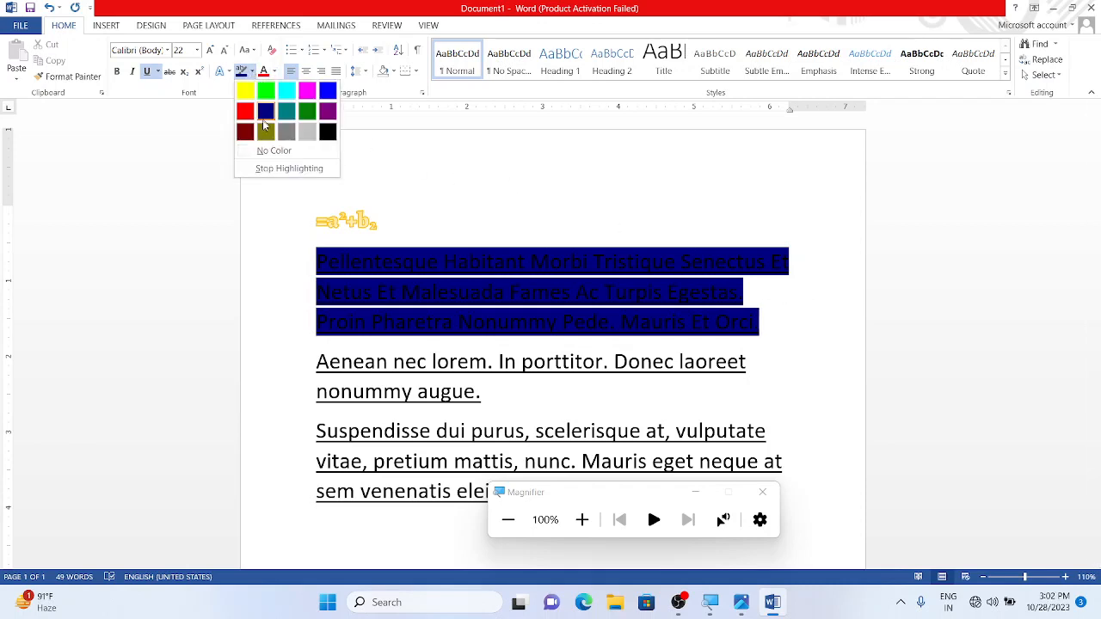
{"action": "left_click", "coordinate": [259, 159]}
{"action": "left_click_drag", "start_coordinate": [315, 260], "coordinate": [800, 348]}
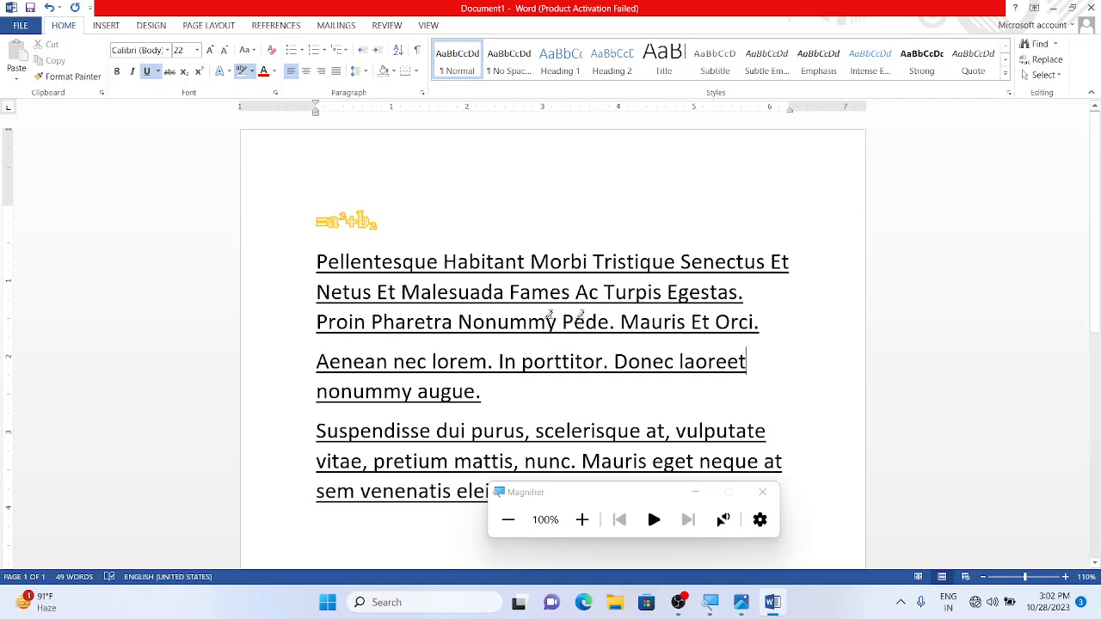
{"action": "left_click", "coordinate": [252, 72]}
{"action": "left_click", "coordinate": [252, 74]}
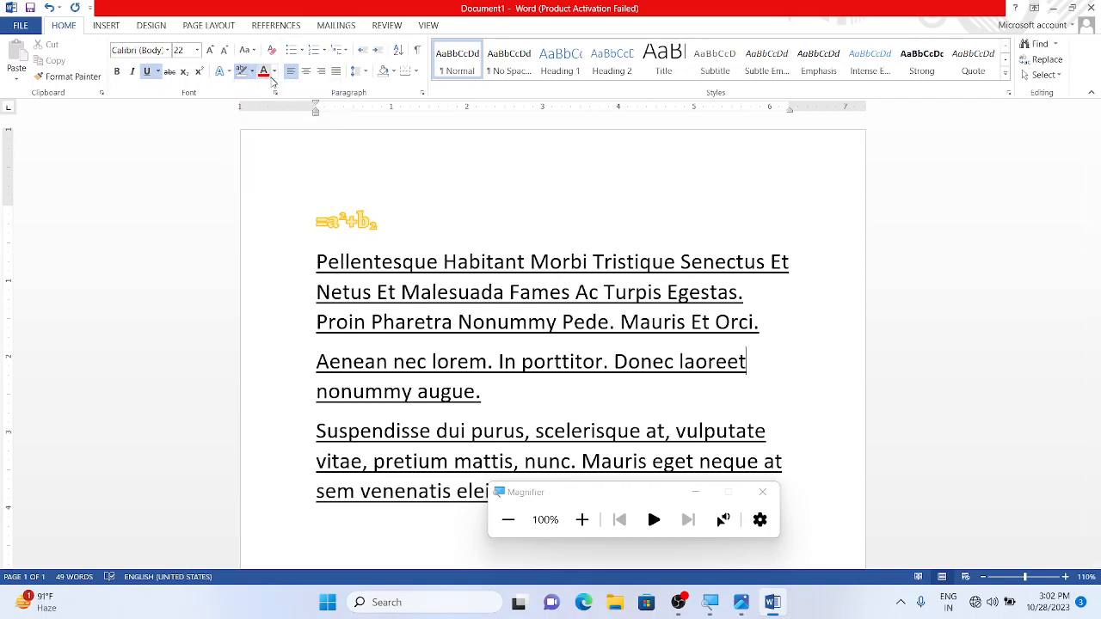
{"action": "left_click_drag", "start_coordinate": [317, 262], "coordinate": [516, 394]}
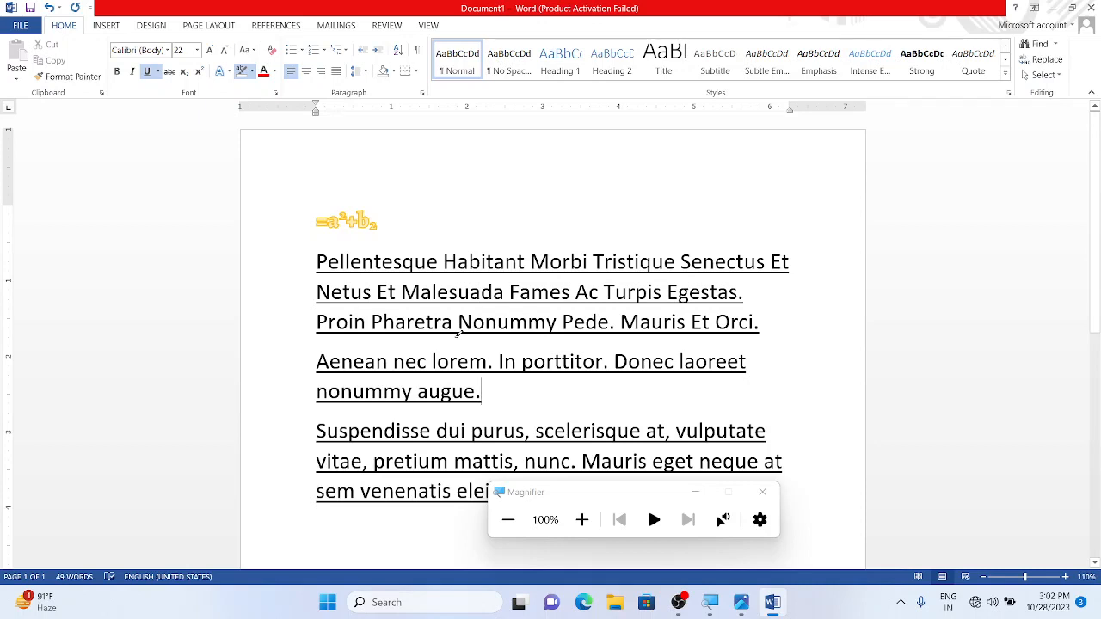
Set the font colour of all the document text to red and clear the selection
{"action": "key", "text": "ctrl+a"}
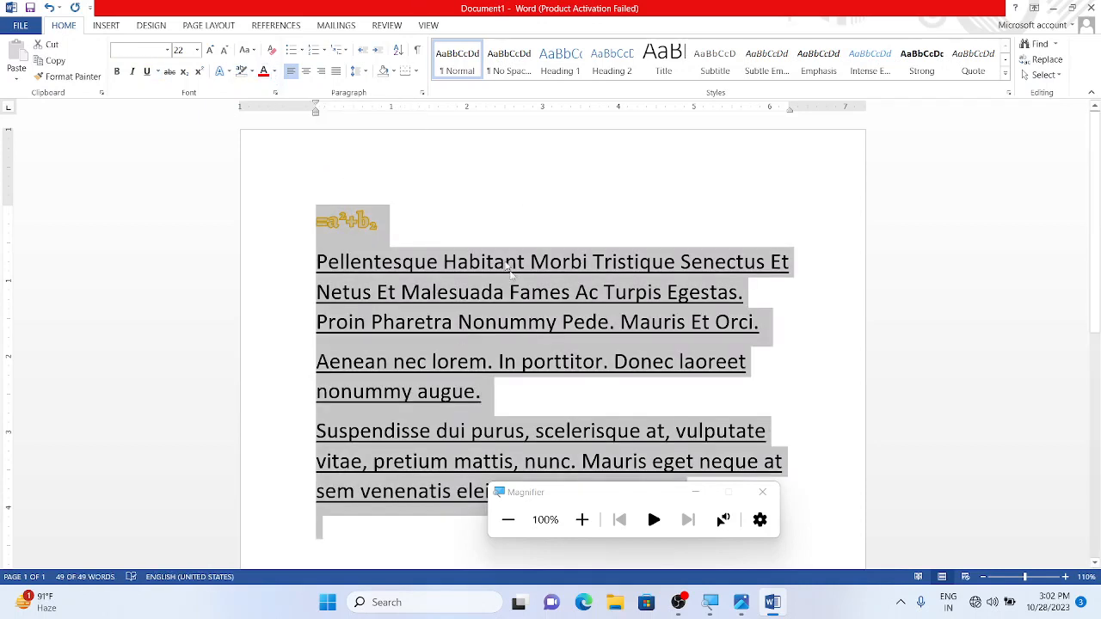
{"action": "left_click", "coordinate": [264, 72]}
{"action": "left_click", "coordinate": [381, 261]}
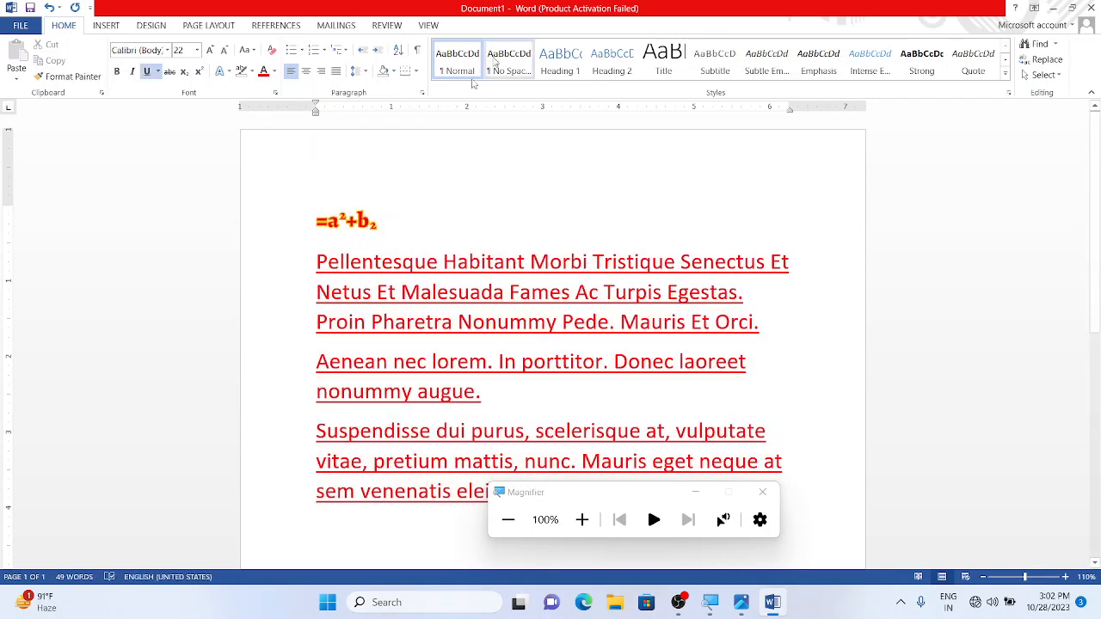
Move the Magnifier window off the text and give the three paragraphs below the formula four-diamond bullets
{"action": "left_click_drag", "start_coordinate": [662, 499], "coordinate": [899, 195]}
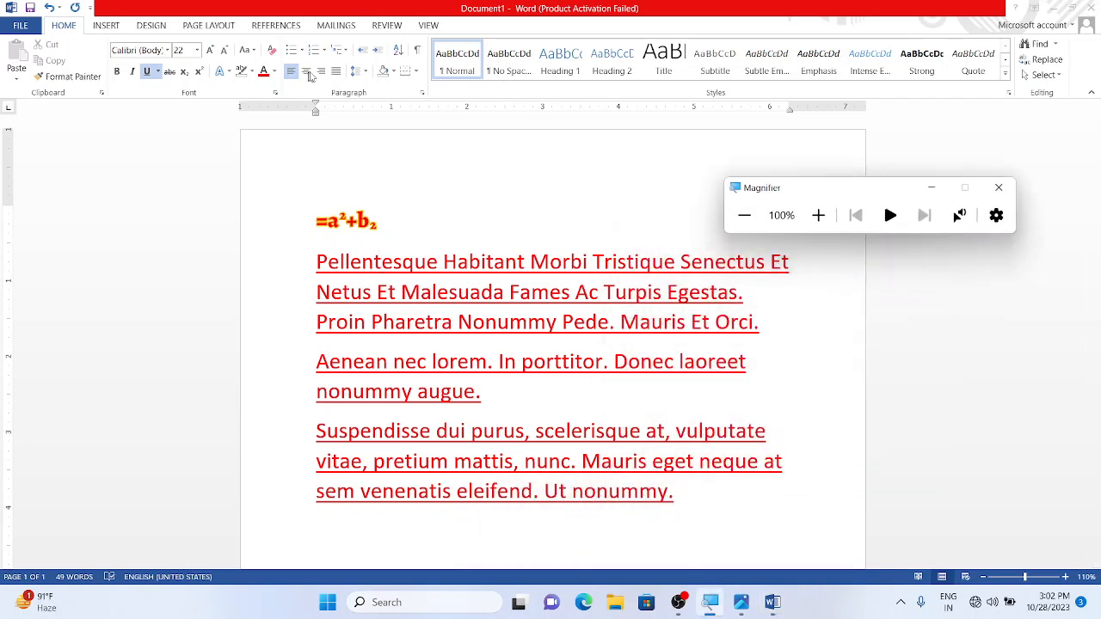
{"action": "left_click", "coordinate": [547, 483]}
{"action": "left_click", "coordinate": [688, 497]}
{"action": "left_click_drag", "start_coordinate": [692, 500], "coordinate": [315, 261]}
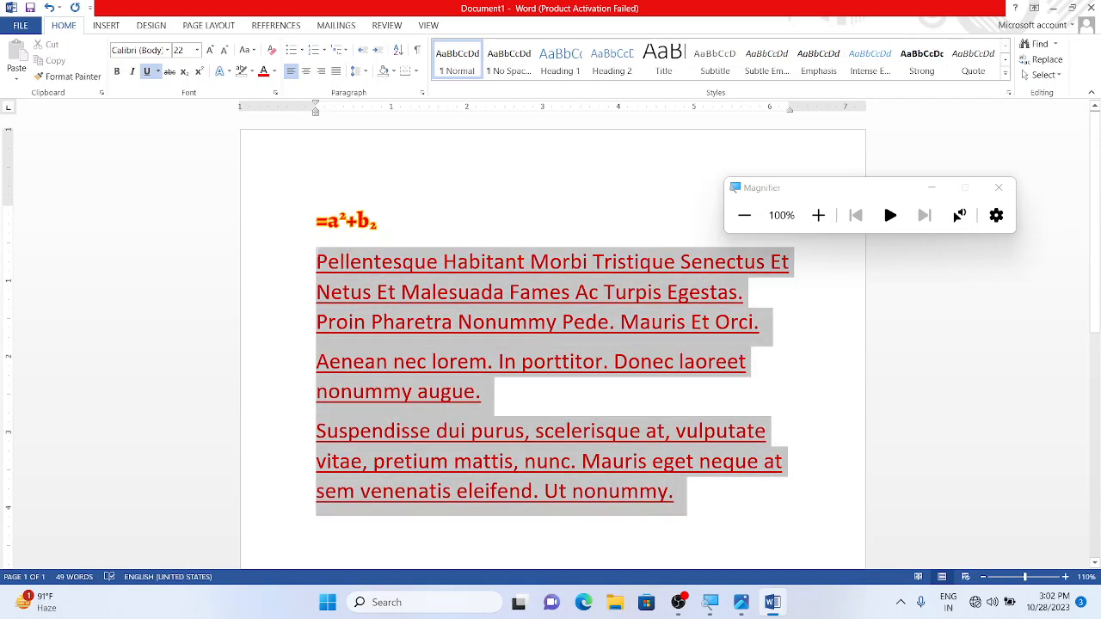
{"action": "left_click", "coordinate": [300, 51]}
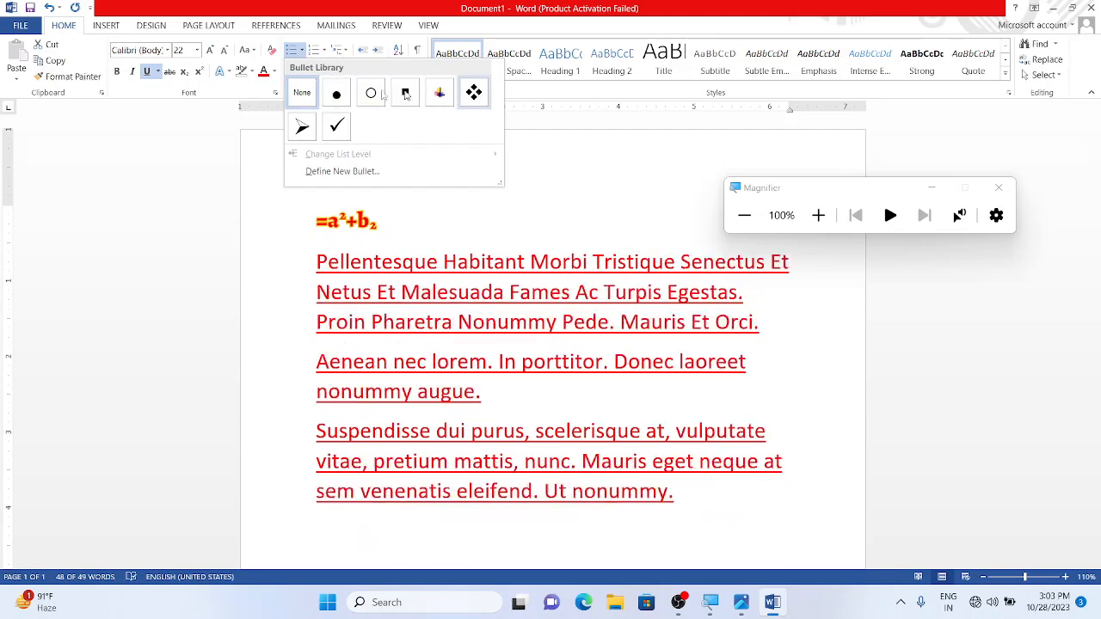
{"action": "left_click", "coordinate": [302, 92]}
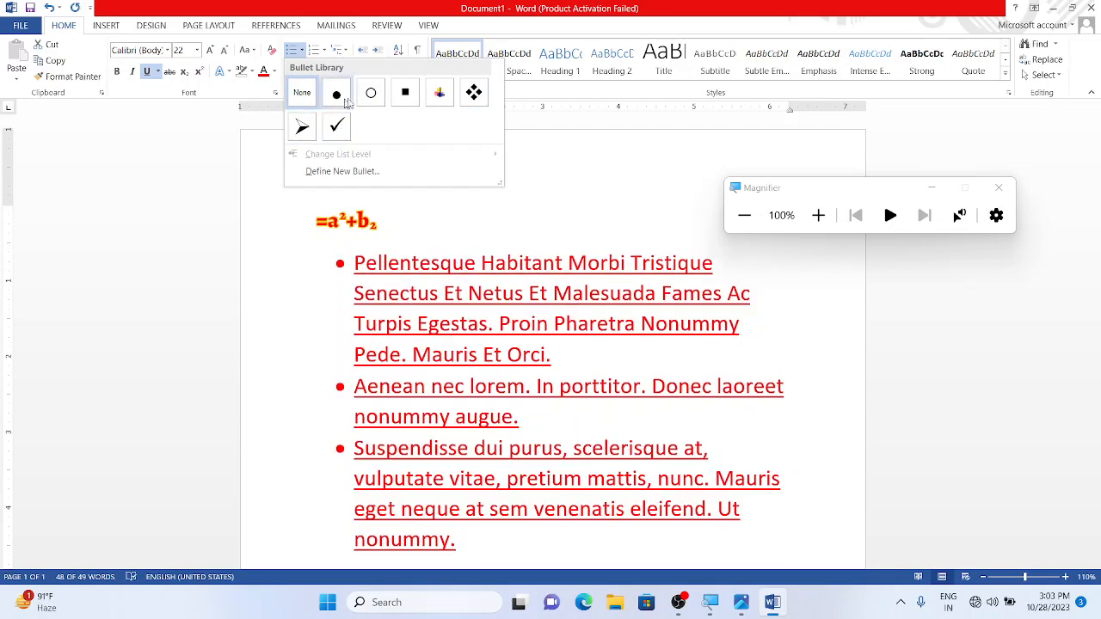
{"action": "left_click", "coordinate": [473, 92]}
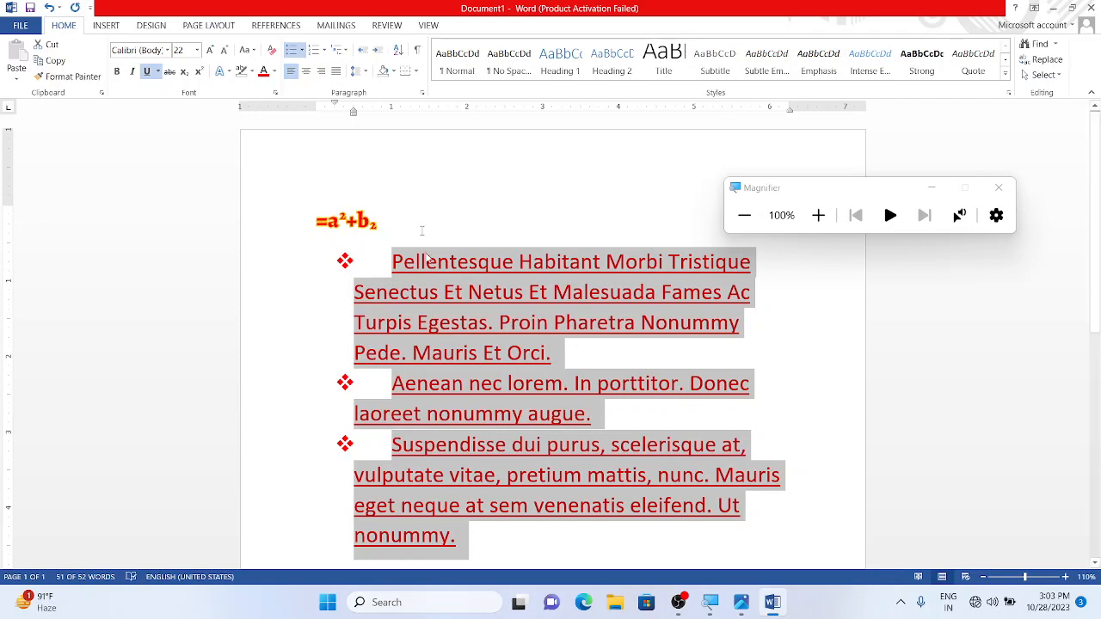
Change the three bulleted paragraphs to a numbered list in the A., B., C. format and clear the selection
{"action": "left_click", "coordinate": [324, 55]}
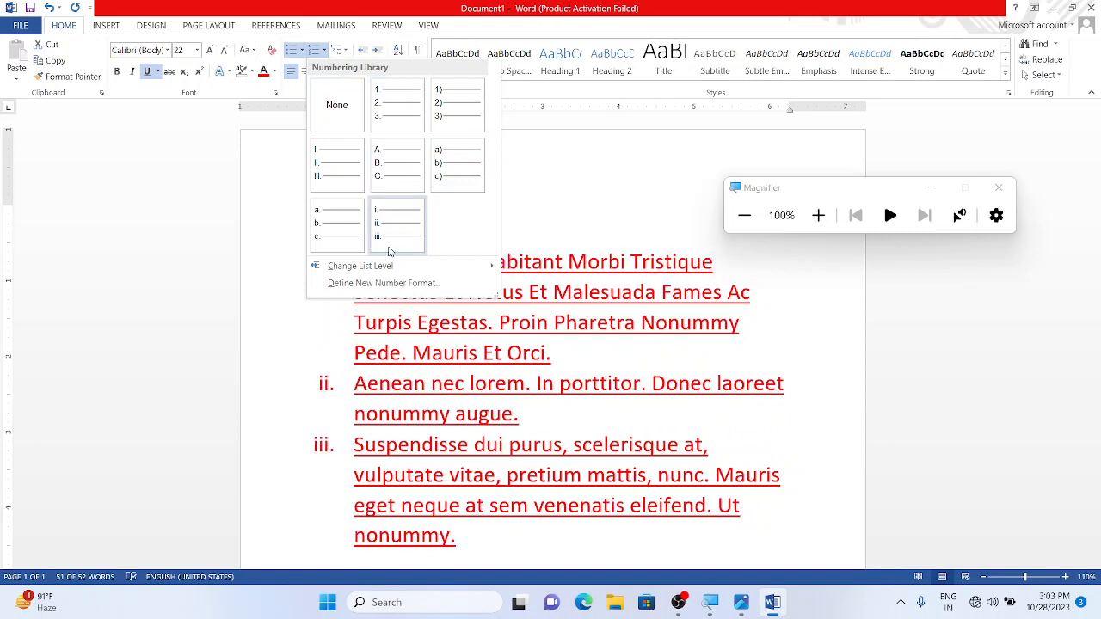
{"action": "left_click", "coordinate": [391, 163]}
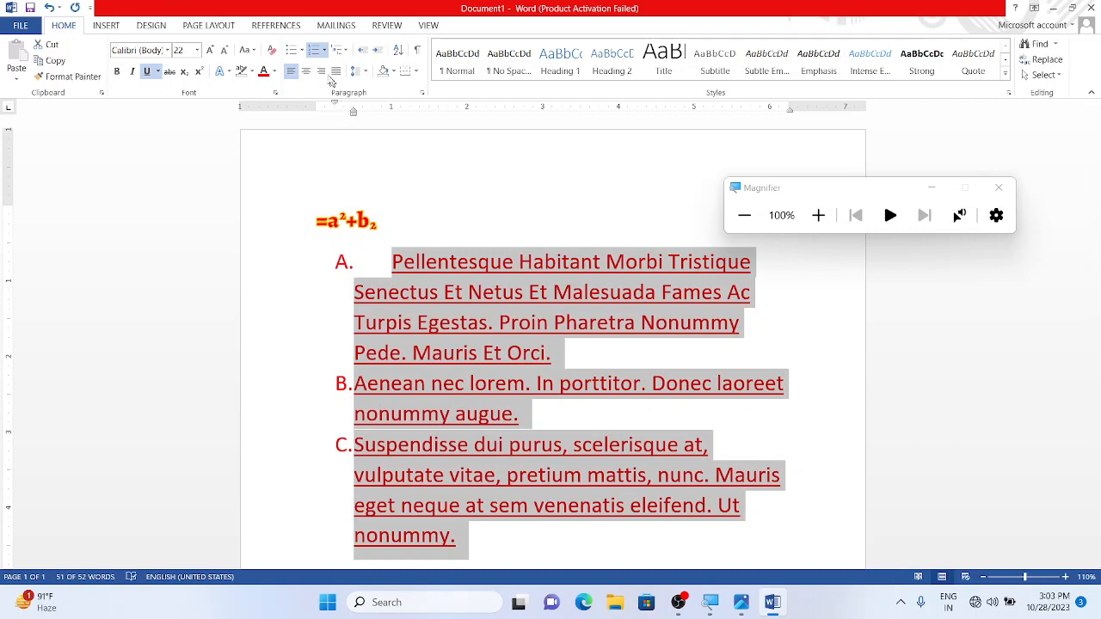
{"action": "left_click", "coordinate": [384, 278]}
Replace the entire document content with sample paragraphs generated by =lorem()
{"action": "key", "text": "ctrl+a"}
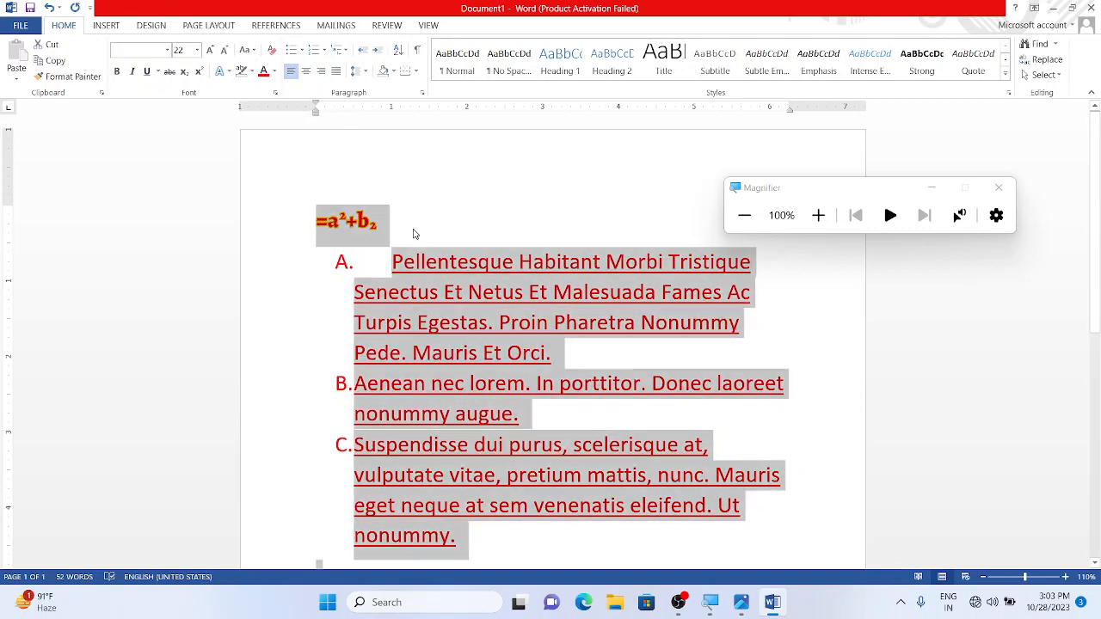
{"action": "key", "text": "Delete"}
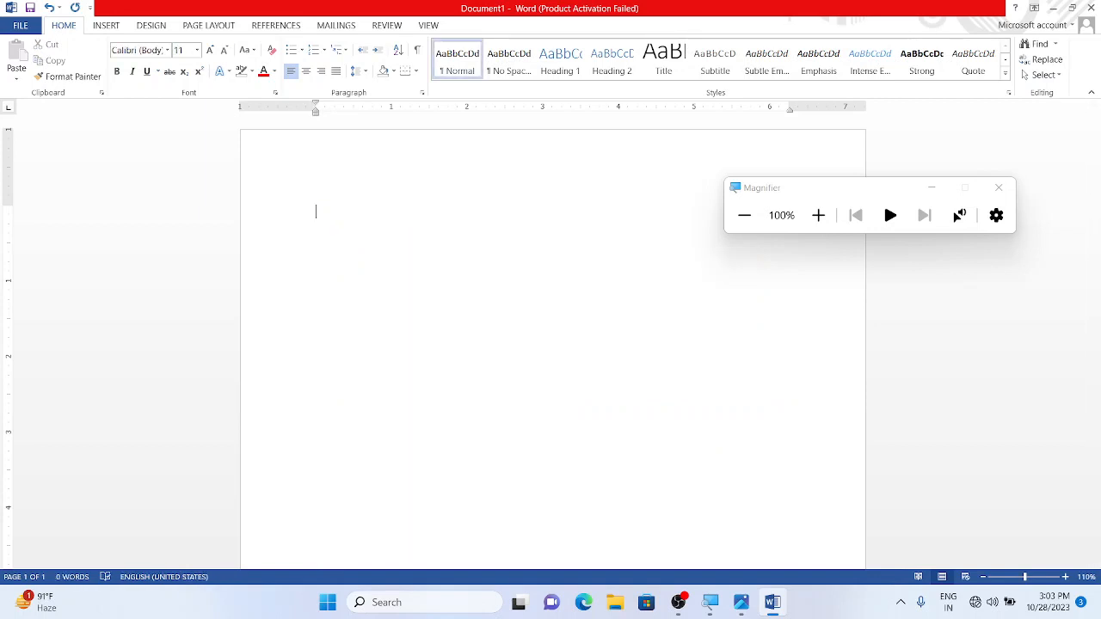
{"action": "type", "text": "=lorem("}
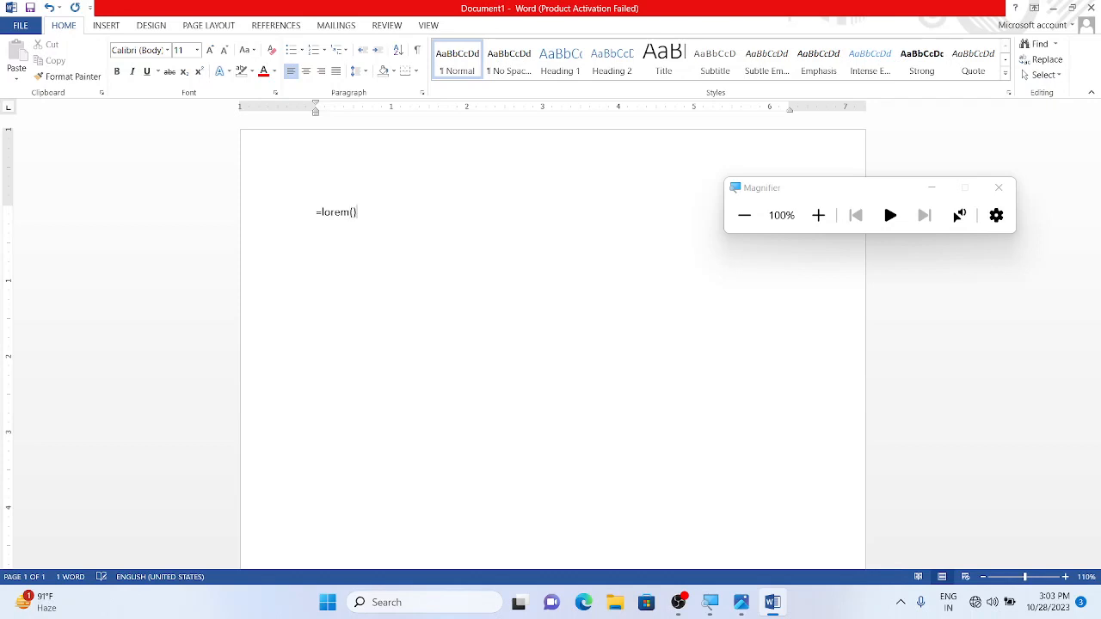
{"action": "key", "text": "Return"}
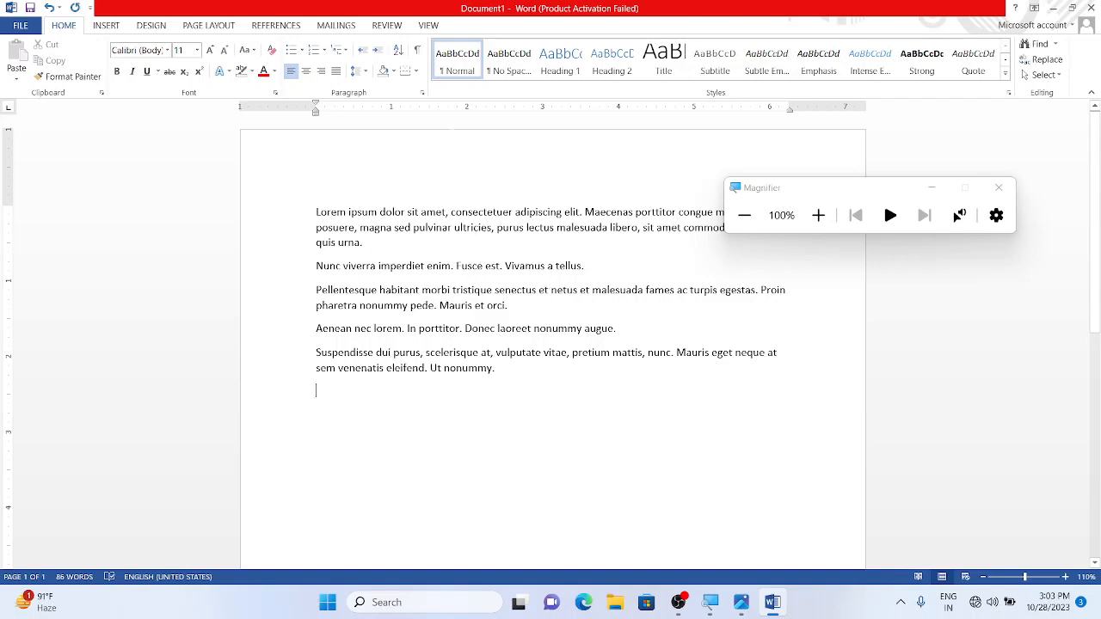
Try centring all the sample text, justify it instead, and place the cursor in the first paragraph
{"action": "key", "text": "ctrl+a"}
{"action": "key", "text": "ctrl+e"}
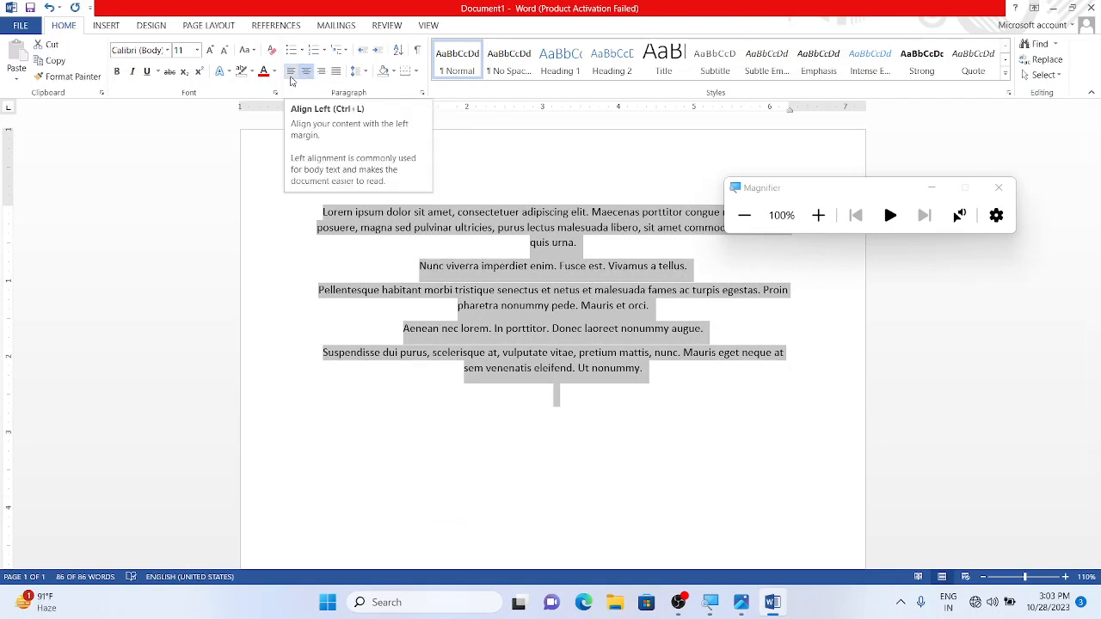
{"action": "left_click", "coordinate": [336, 72]}
{"action": "left_click", "coordinate": [389, 245]}
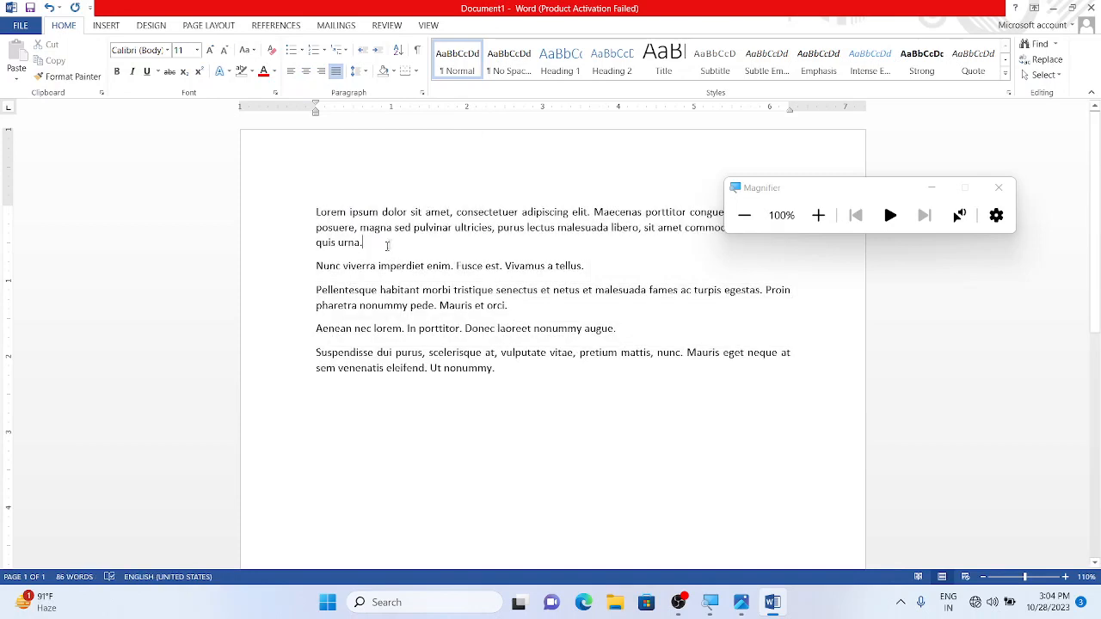
Move the Magnifier window off the text, try centring the first paragraph, and right-align it instead
{"action": "left_click_drag", "start_coordinate": [827, 197], "coordinate": [849, 470]}
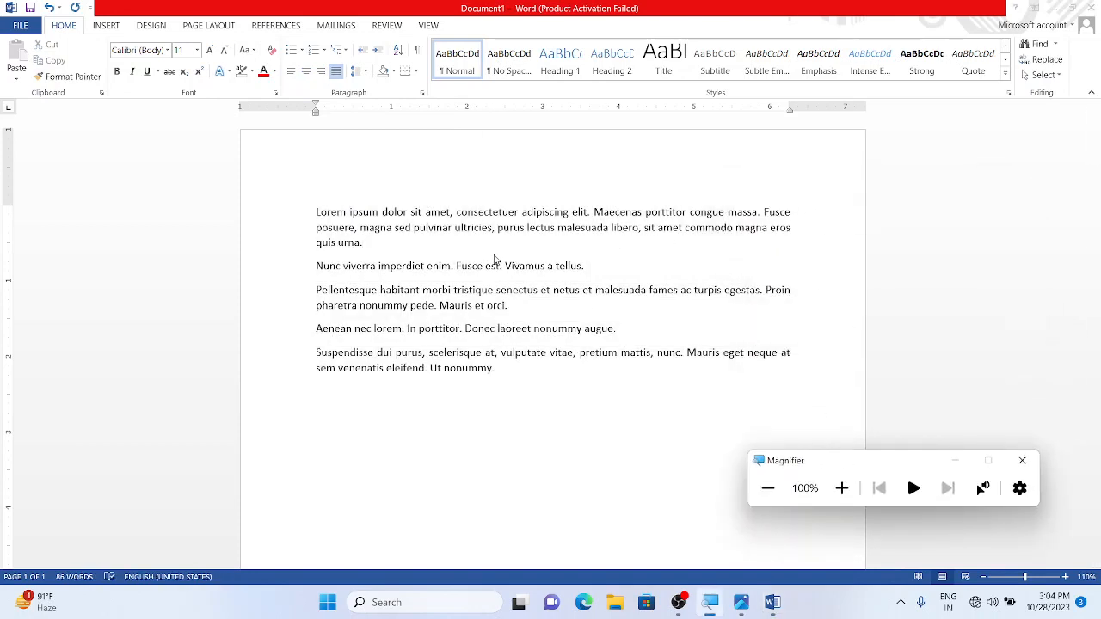
{"action": "left_click", "coordinate": [295, 78]}
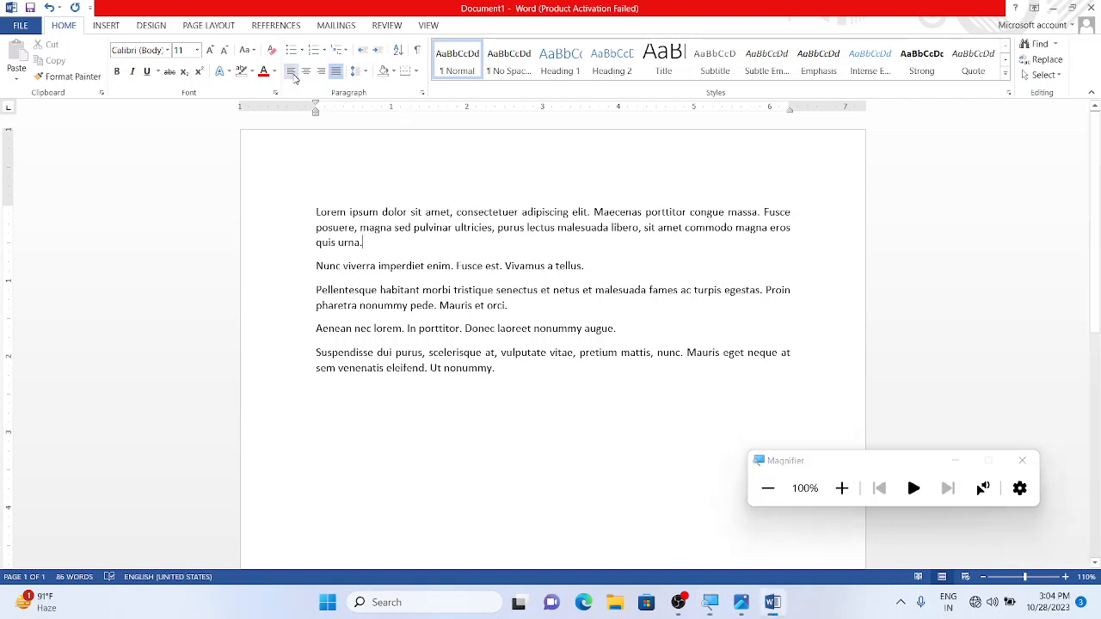
{"action": "left_click", "coordinate": [306, 72]}
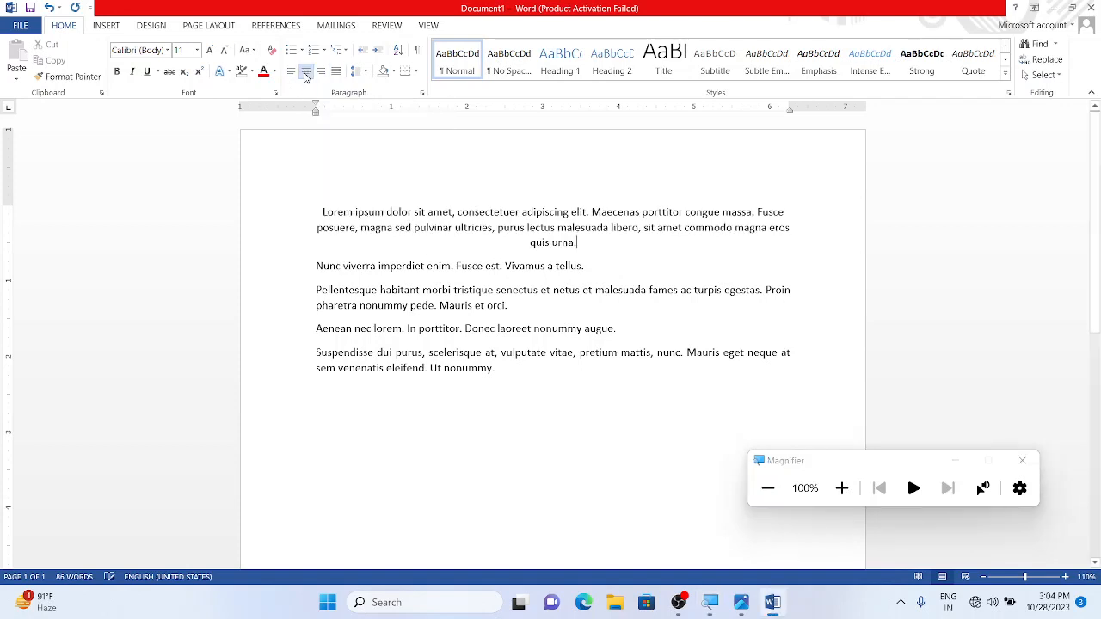
{"action": "left_click", "coordinate": [321, 71]}
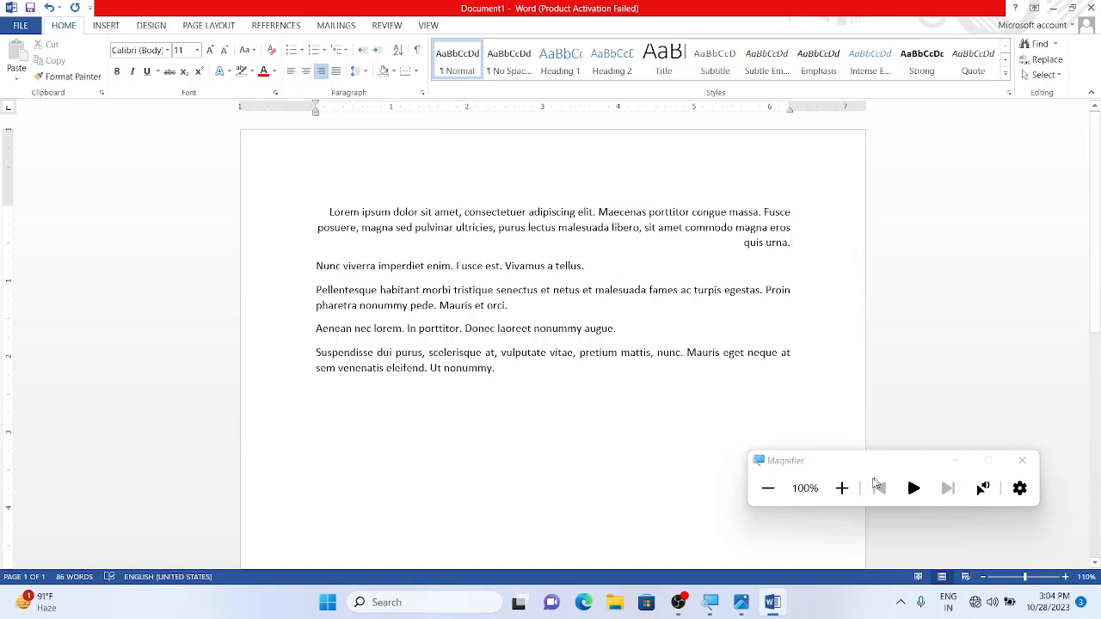
Magnify the screen to 200% and set the line spacing of all the sample paragraphs to 1.5
{"action": "left_click", "coordinate": [841, 488]}
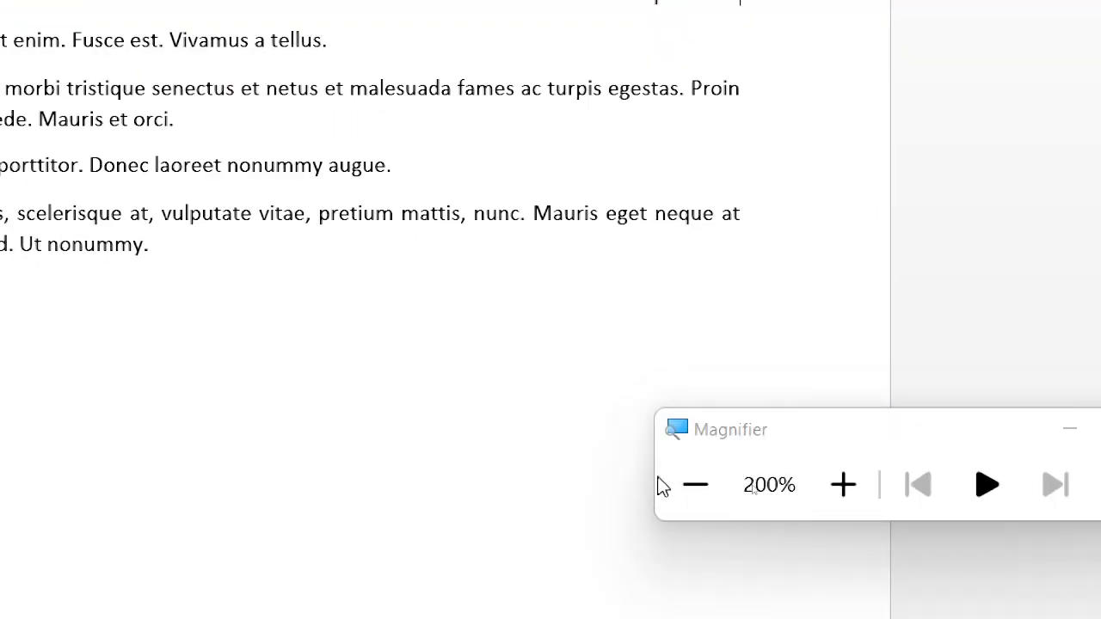
{"action": "left_click", "coordinate": [695, 485]}
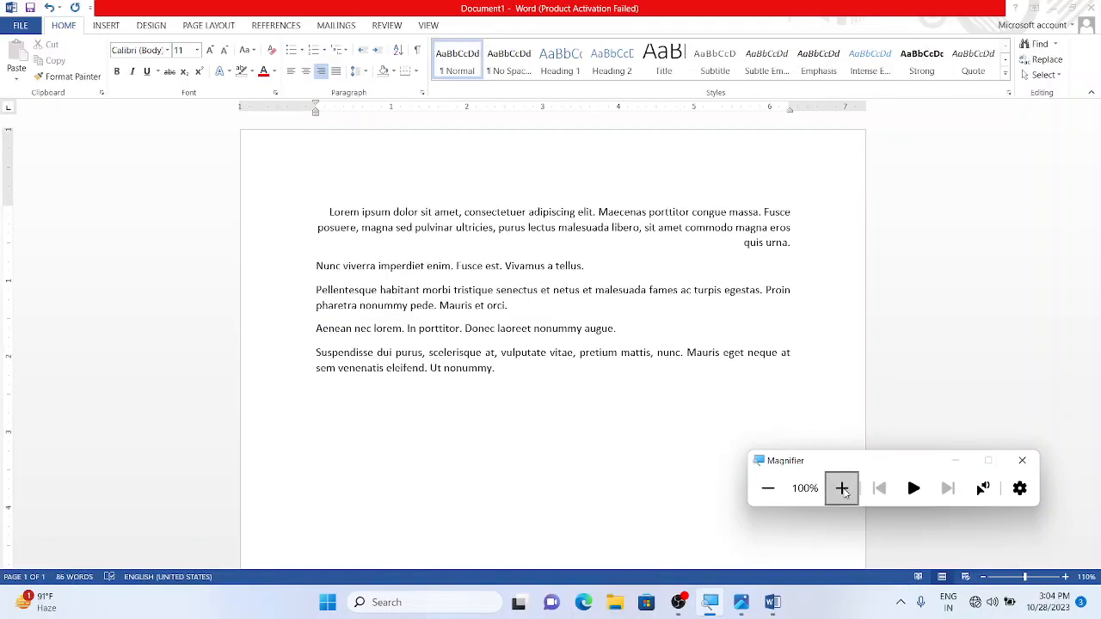
{"action": "left_click", "coordinate": [841, 488]}
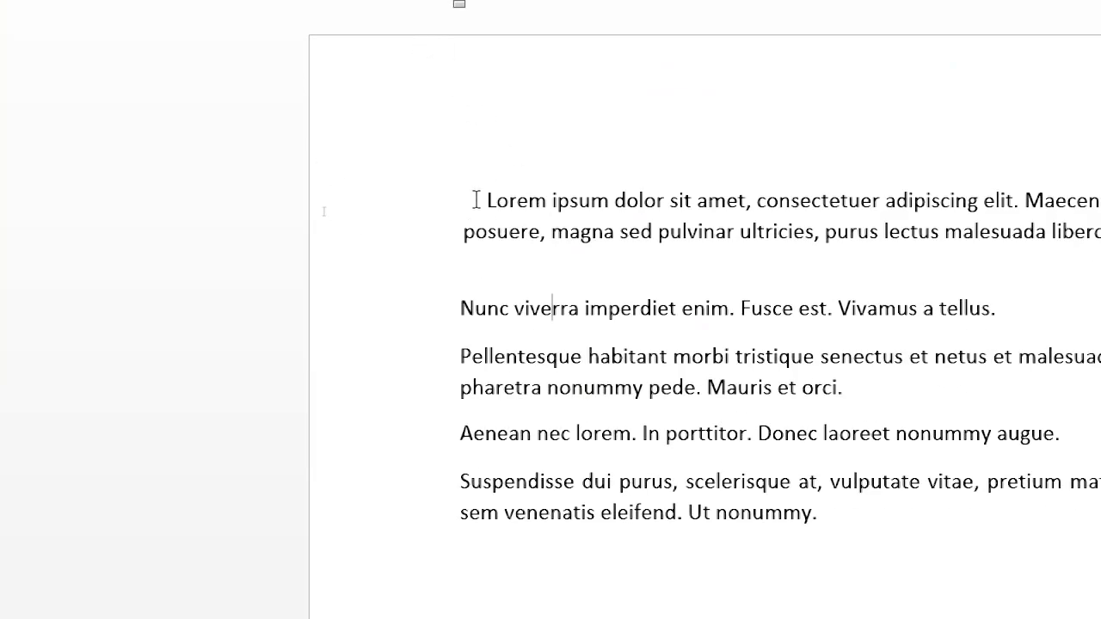
{"action": "left_click_drag", "start_coordinate": [477, 197], "coordinate": [853, 503]}
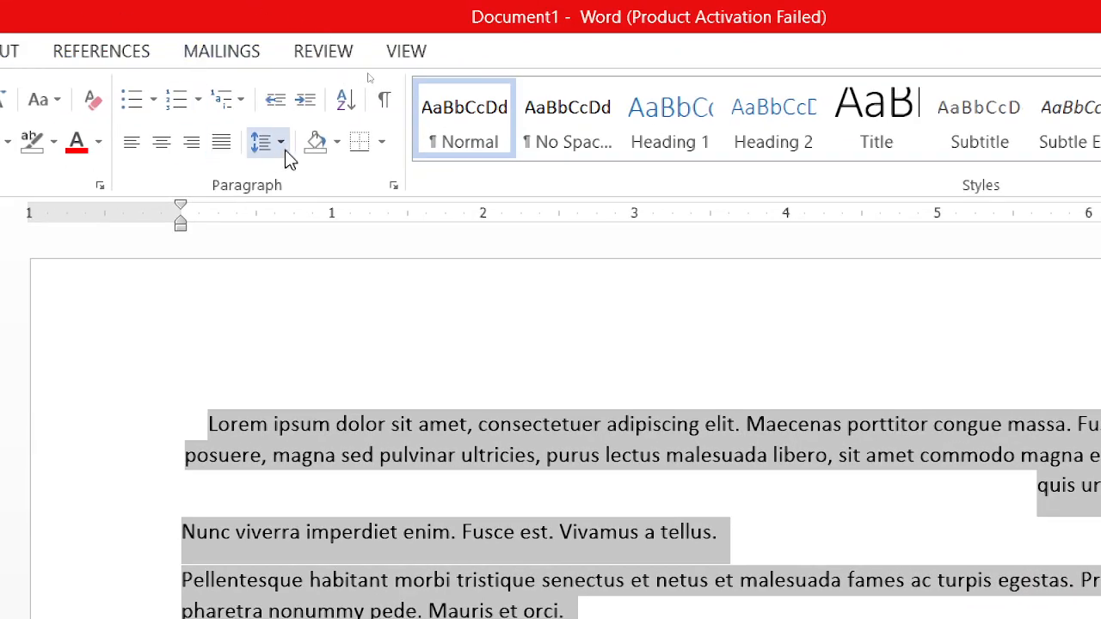
{"action": "left_click", "coordinate": [276, 142]}
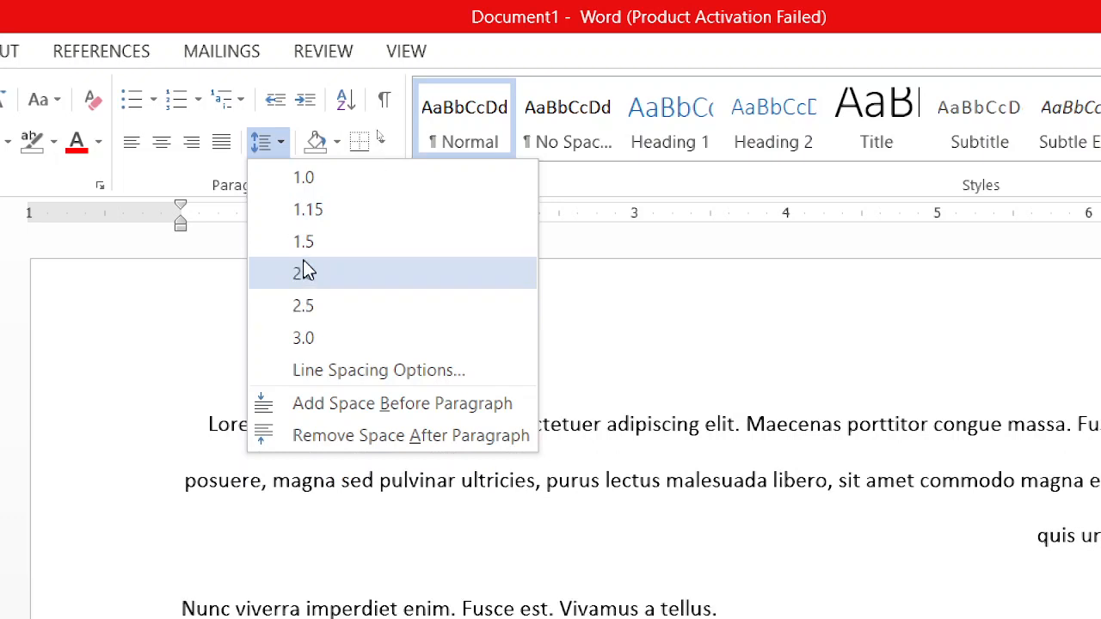
{"action": "left_click", "coordinate": [304, 242]}
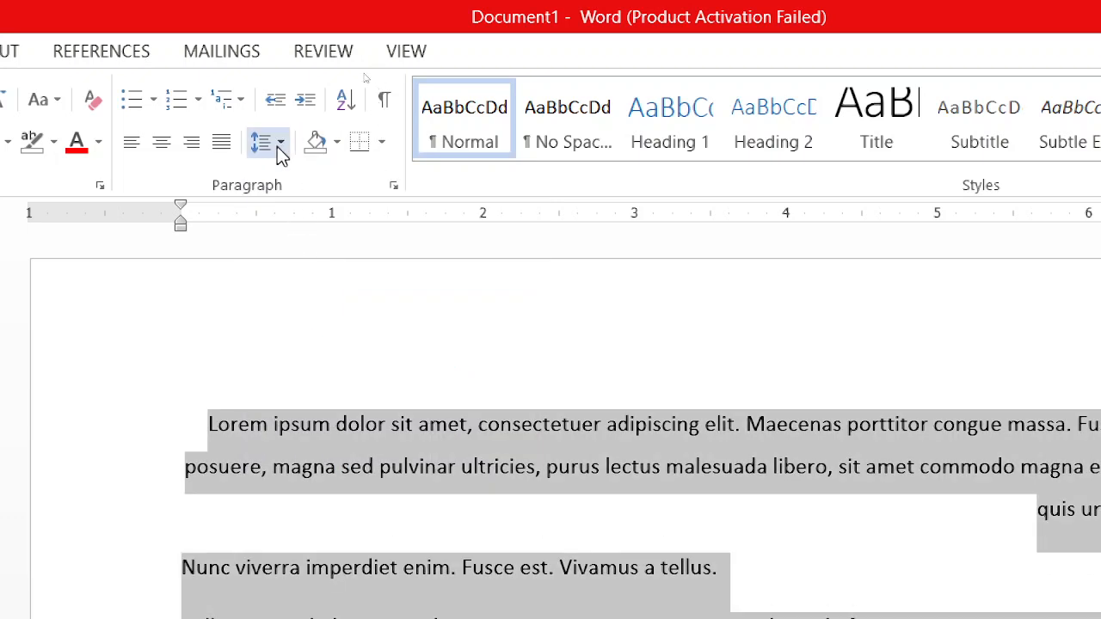
Shade the first paragraph, "Lorem ipsum", with the standard yellow colour
{"action": "left_click", "coordinate": [341, 139]}
{"action": "left_click", "coordinate": [341, 139]}
{"action": "left_click", "coordinate": [250, 472]}
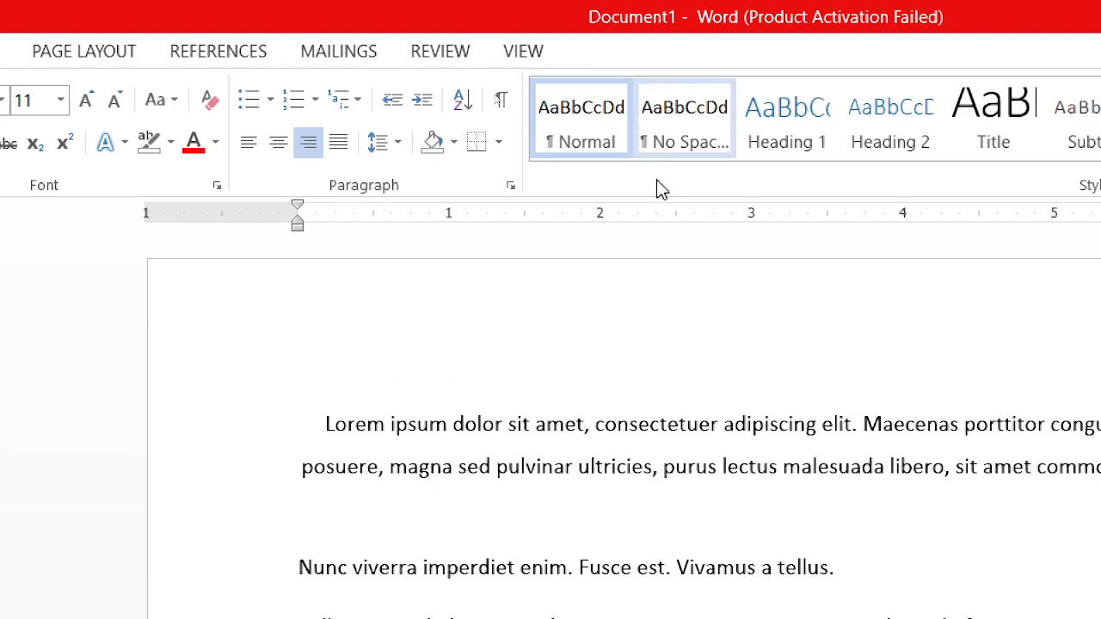
{"action": "left_click", "coordinate": [454, 143]}
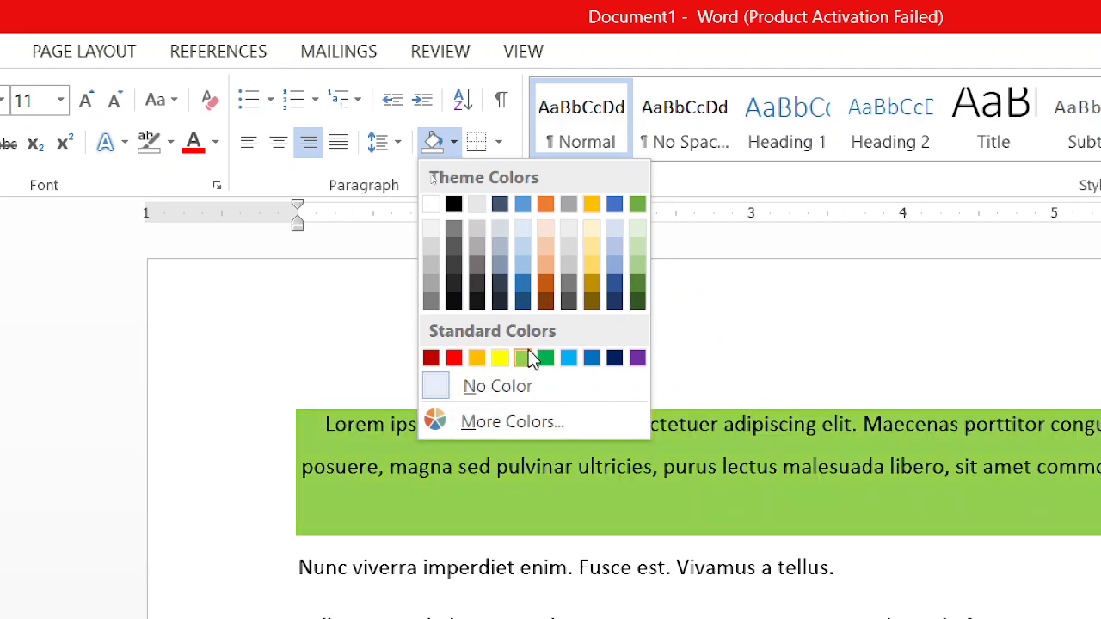
{"action": "left_click", "coordinate": [501, 359]}
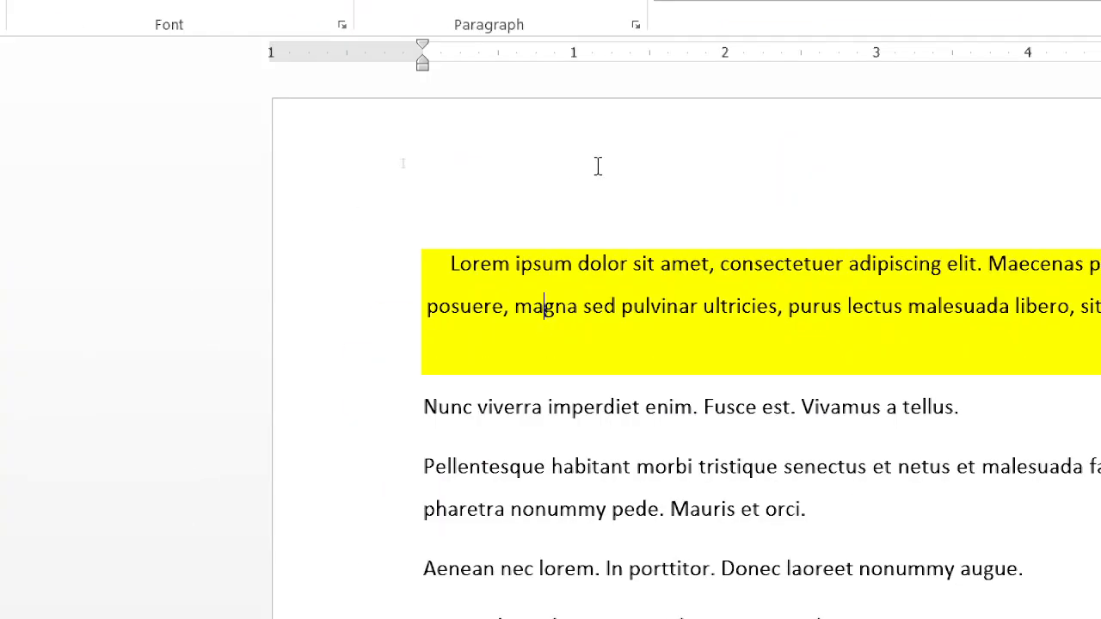
Select the "Lorem ipsum" paragraph's text and remove its shading with No Color
{"action": "mouse_move", "coordinate": [427, 265]}
{"action": "left_mouse_down"}
{"action": "mouse_move", "coordinate": [1100, 393]}
{"action": "mouse_move", "coordinate": [1100, 365]}
{"action": "mouse_move", "coordinate": [1036, 362]}
{"action": "left_mouse_up"}
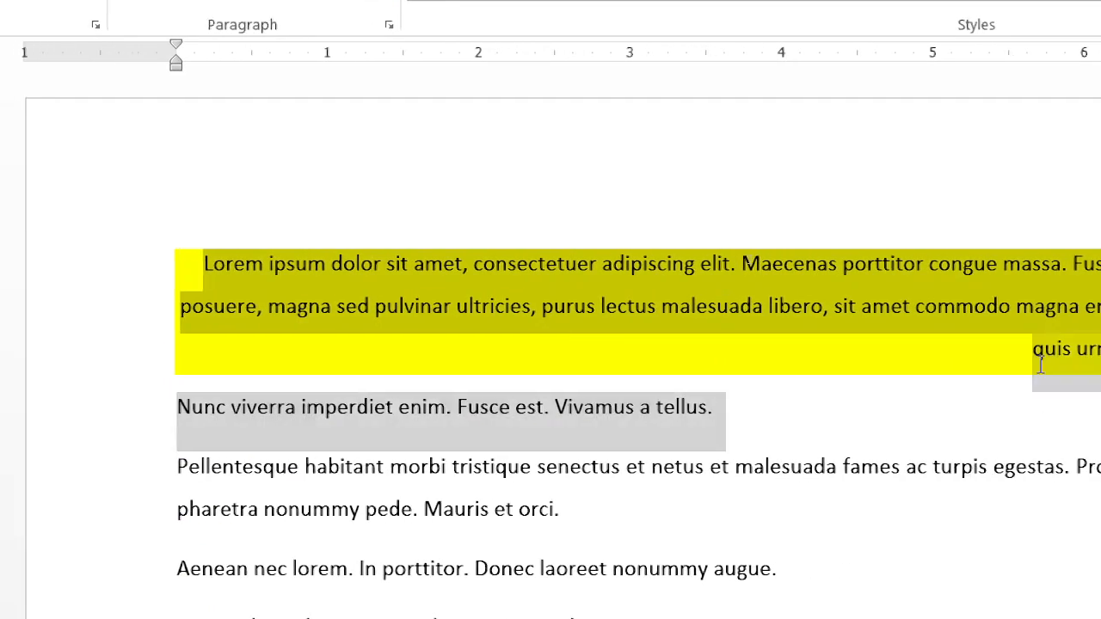
{"action": "left_click", "coordinate": [316, 114]}
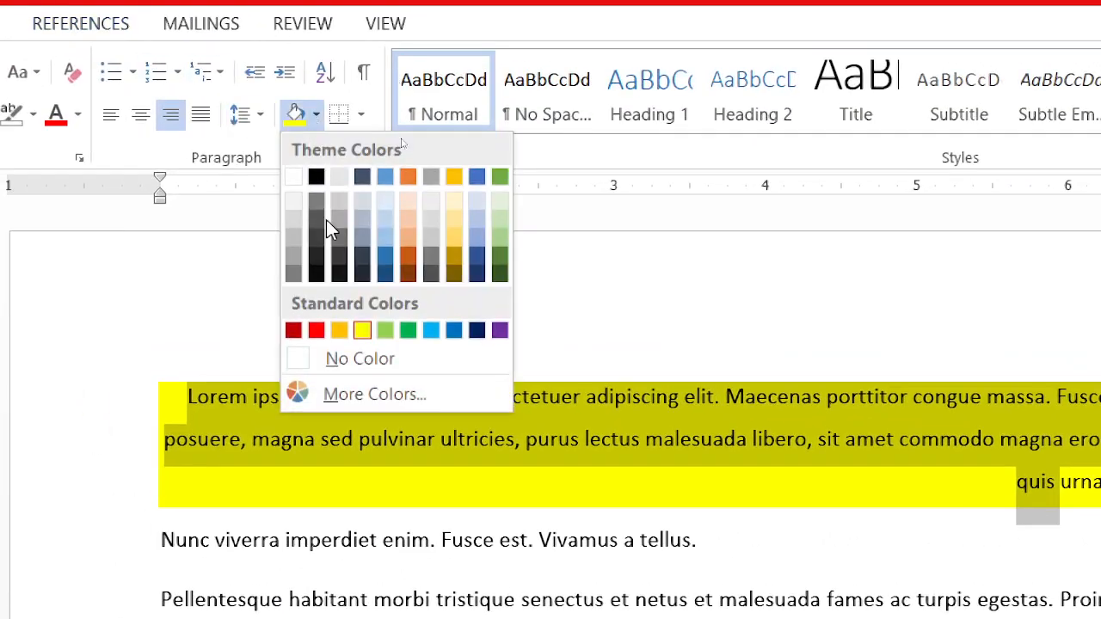
{"action": "left_click", "coordinate": [325, 362]}
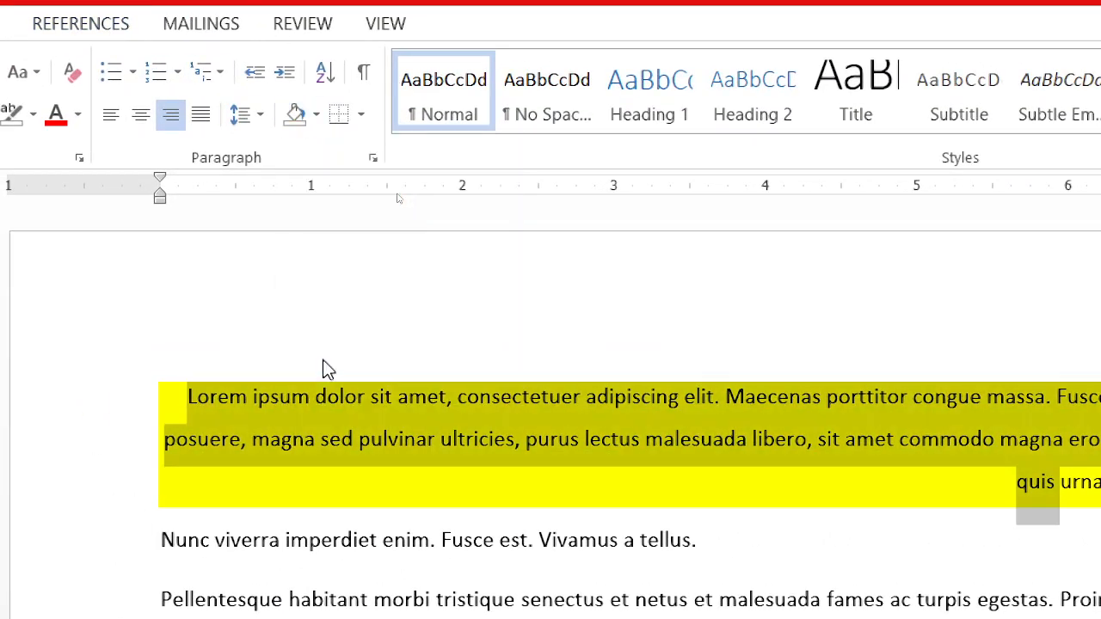
Reselect the whole first paragraph through "quis urna." and clear its yellow shading with No Color
{"action": "left_click", "coordinate": [284, 469]}
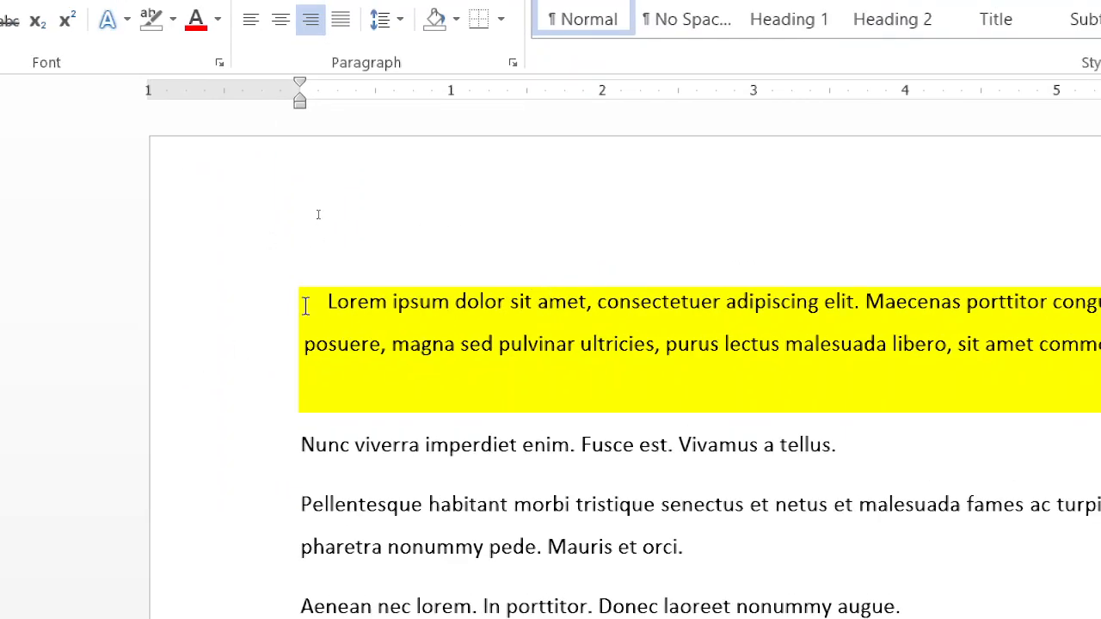
{"action": "left_click_drag", "start_coordinate": [306, 307], "coordinate": [1100, 395]}
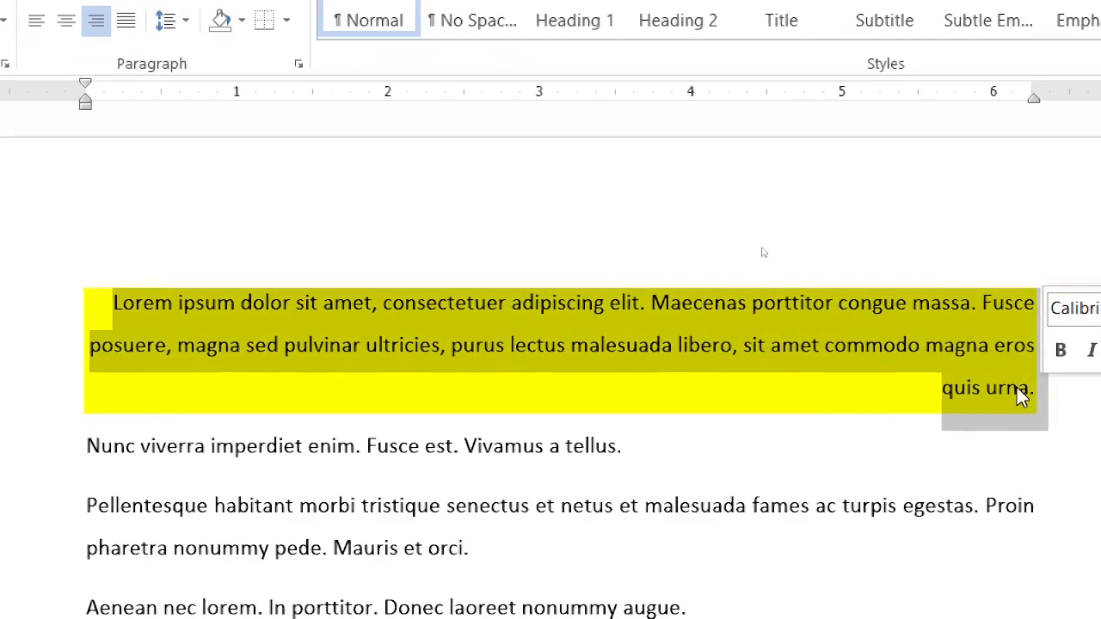
{"action": "left_click", "coordinate": [242, 20]}
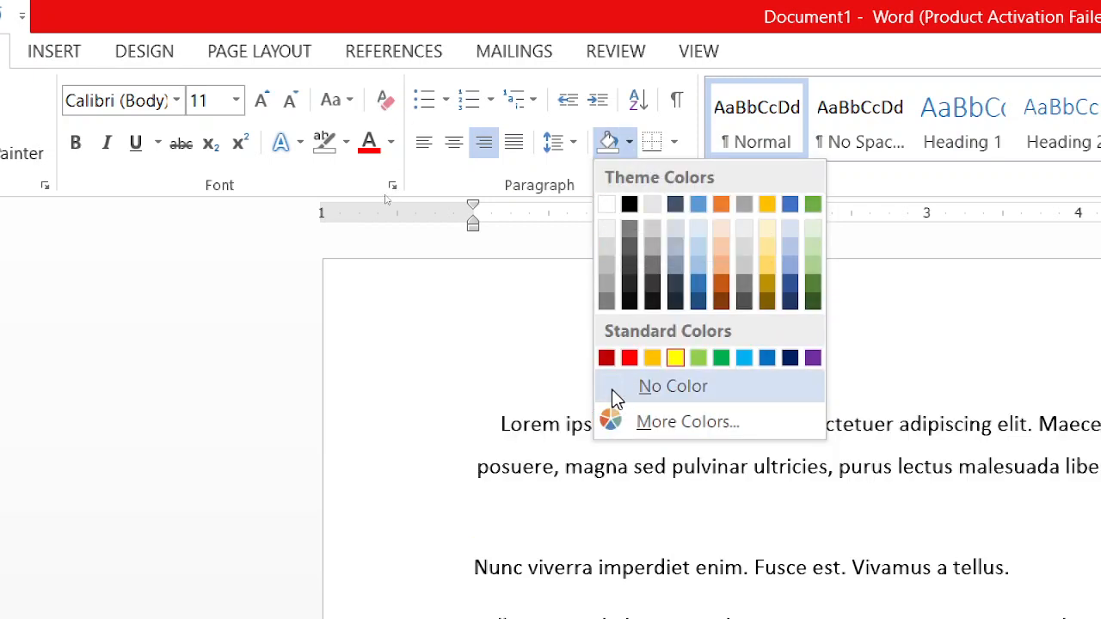
{"action": "left_click", "coordinate": [616, 386]}
{"action": "left_click", "coordinate": [581, 467]}
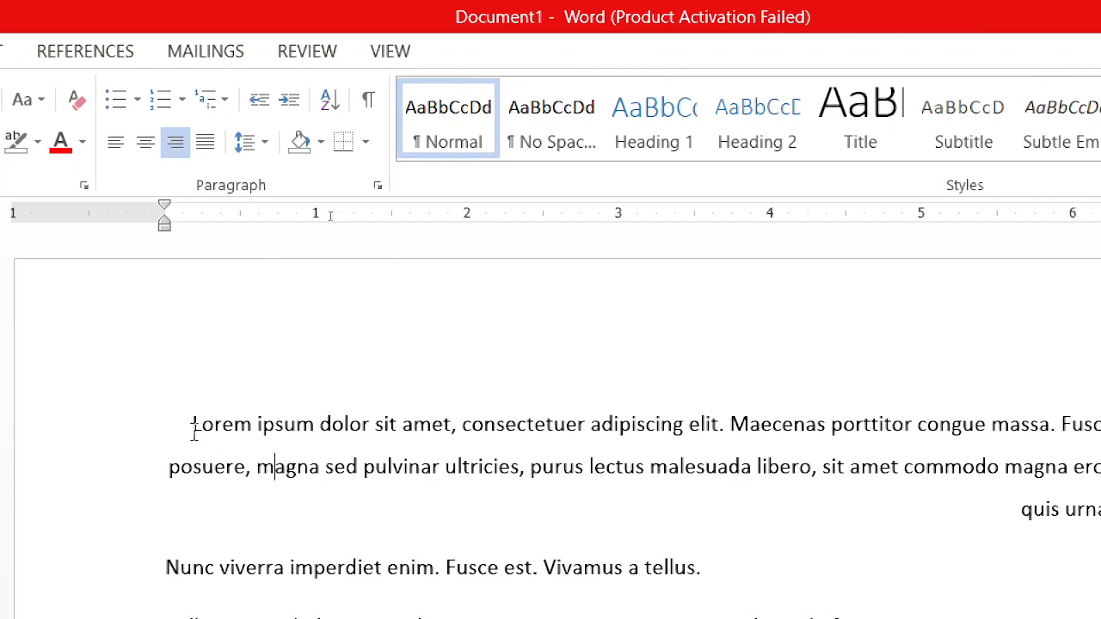
Try the Heading 1 style on all the sample paragraphs, apply Heading 2 instead, and return the screen magnification to 100%
{"action": "left_click_drag", "start_coordinate": [193, 425], "coordinate": [798, 577]}
{"action": "left_click_drag", "start_coordinate": [798, 535], "coordinate": [885, 581]}
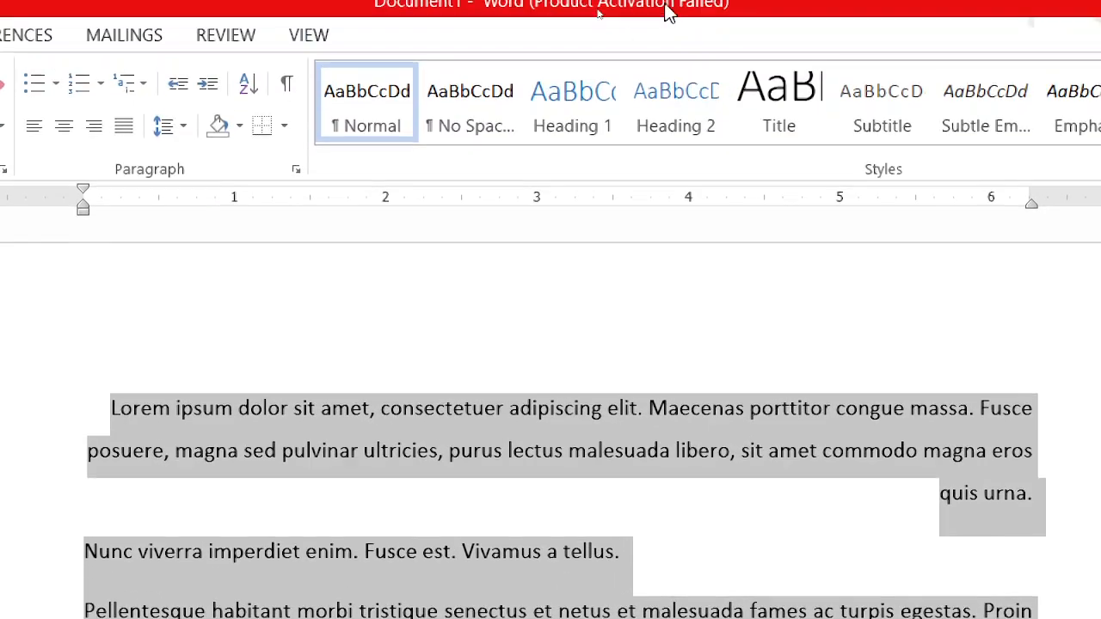
{"action": "left_click", "coordinate": [592, 123]}
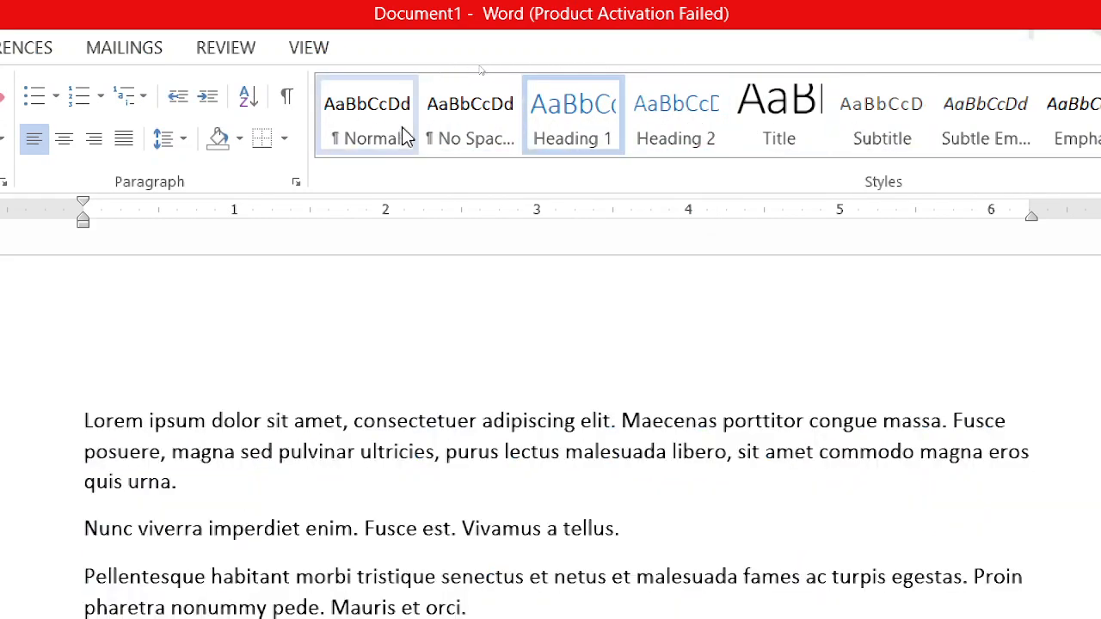
{"action": "left_click", "coordinate": [688, 137]}
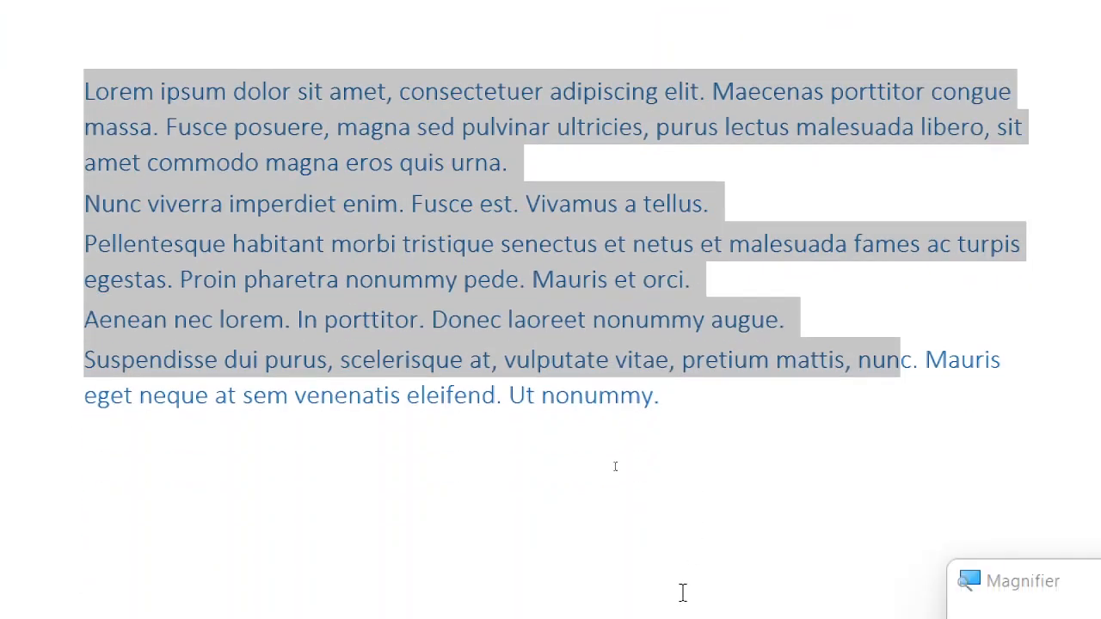
{"action": "left_click", "coordinate": [628, 603]}
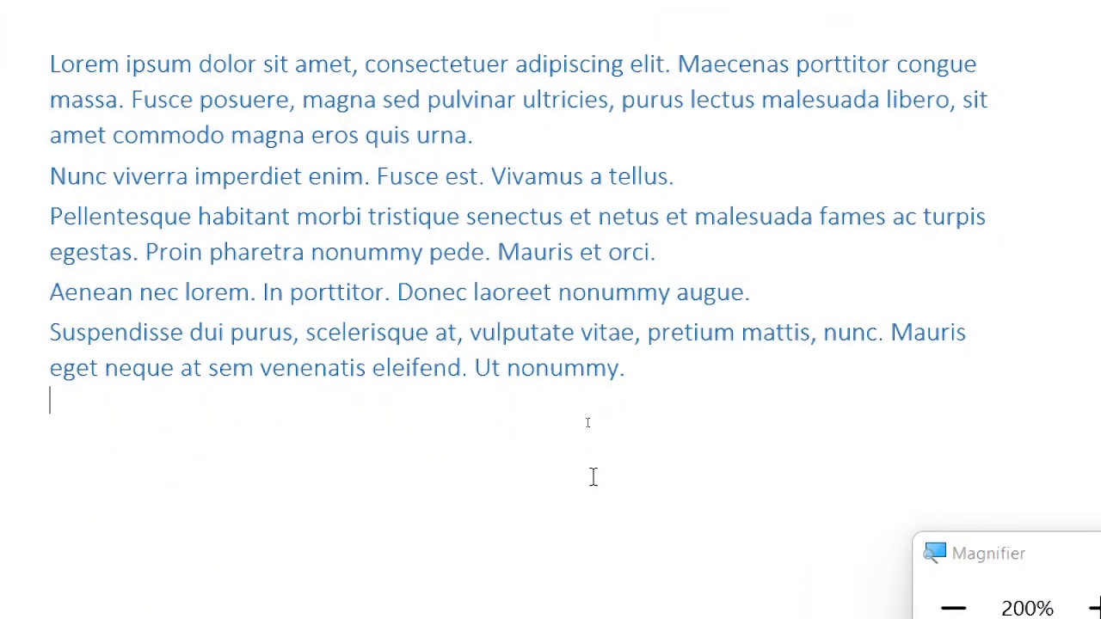
{"action": "left_click", "coordinate": [878, 539]}
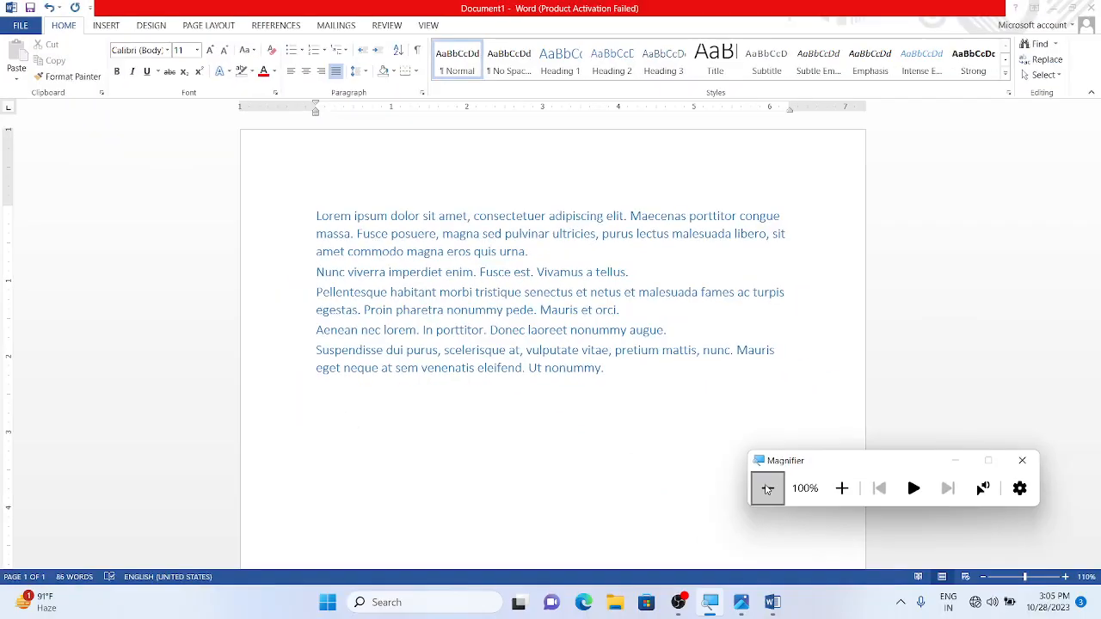